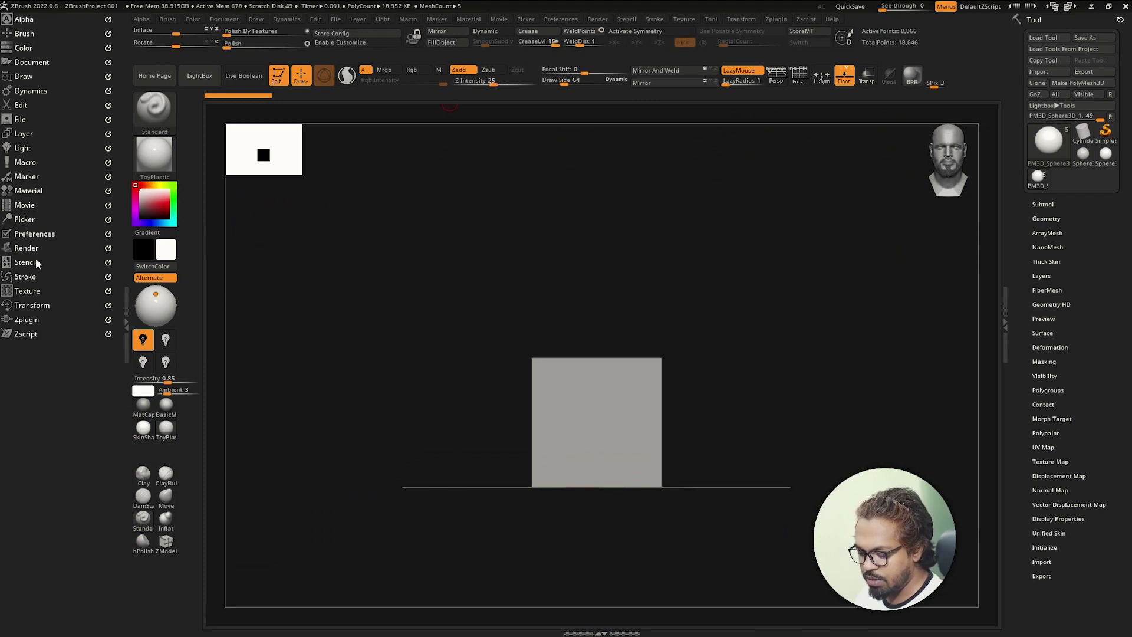
# - Expand Preferences in the left tray and open its IColors sub-palette
pyautogui.click(36, 233)
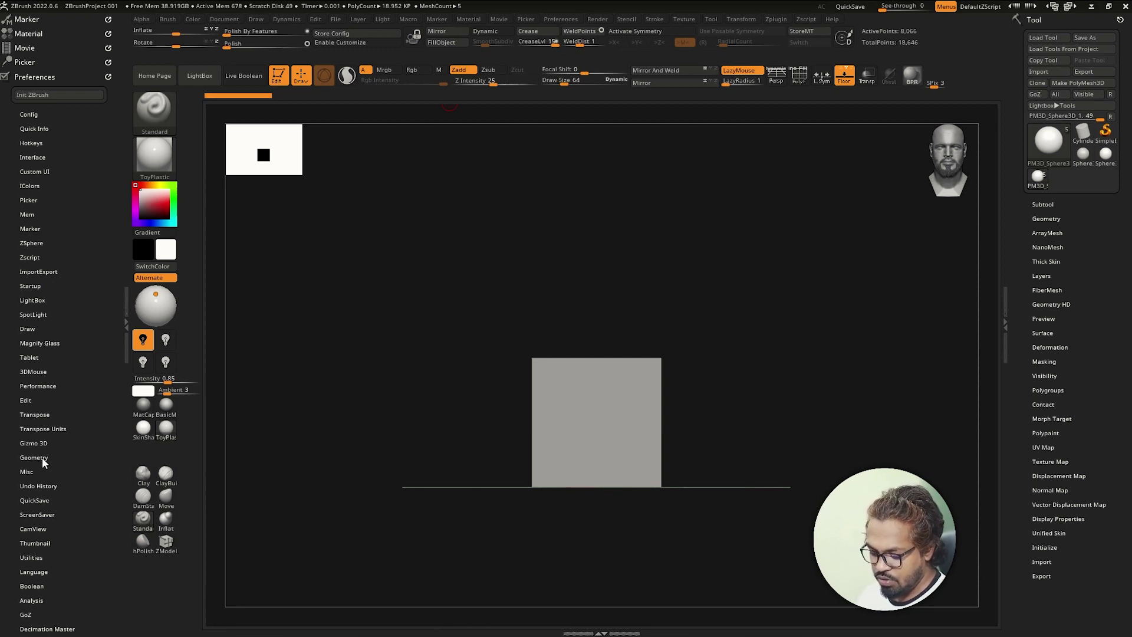
pyautogui.scroll(-1, 41, 472)
pyautogui.scroll(-1, 48, 451)
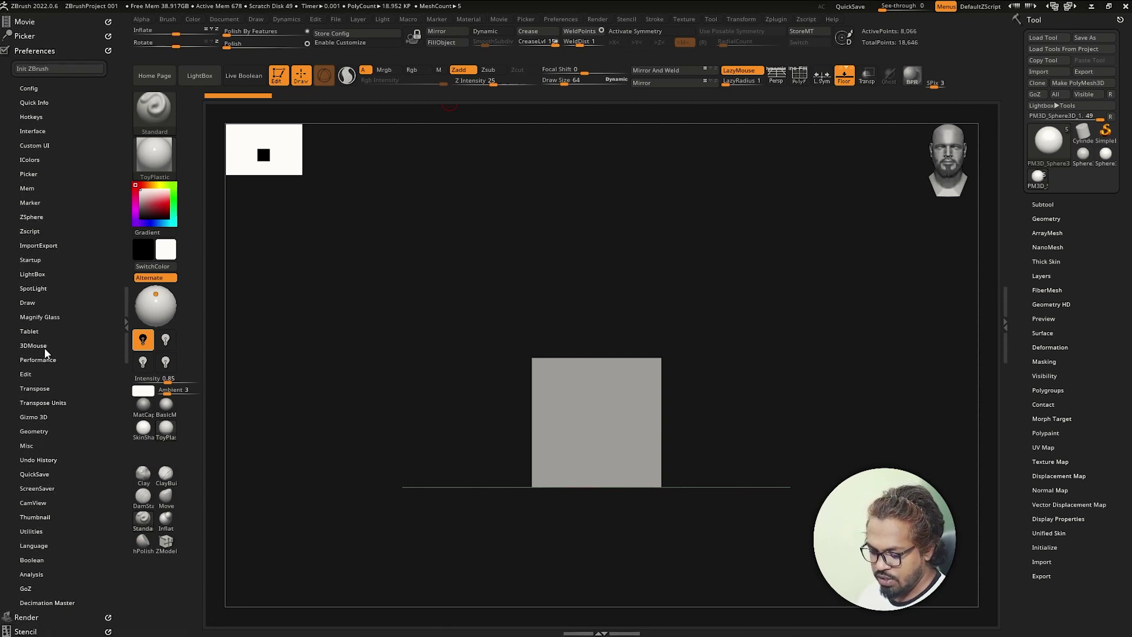
pyautogui.click(41, 161)
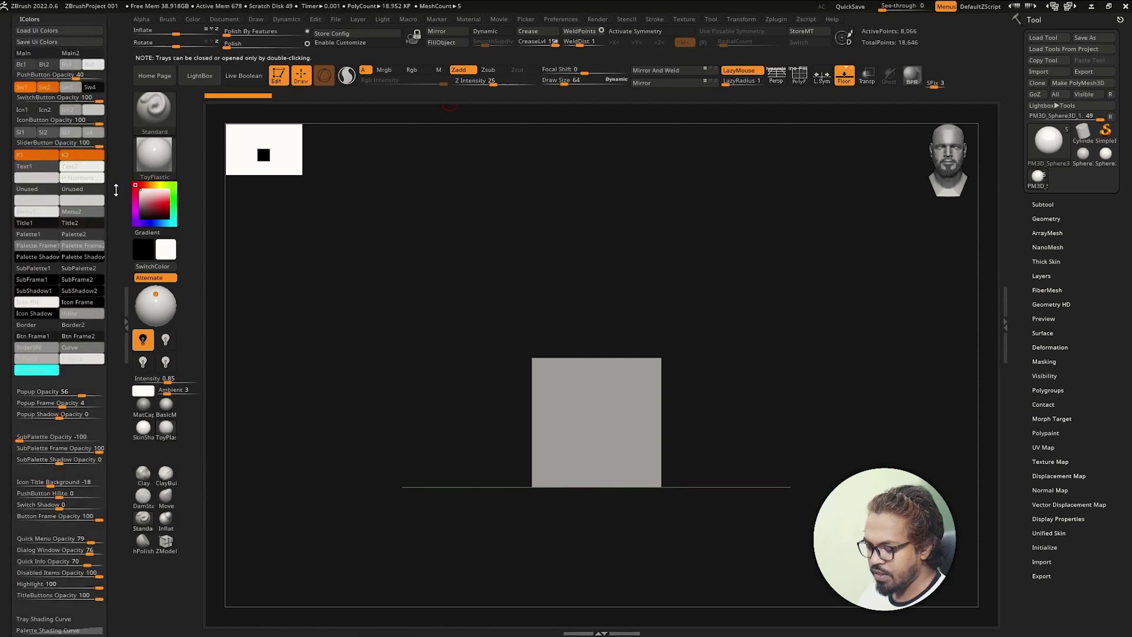
pyautogui.scroll(10, 117, 190)
pyautogui.scroll(-2, 116, 313)
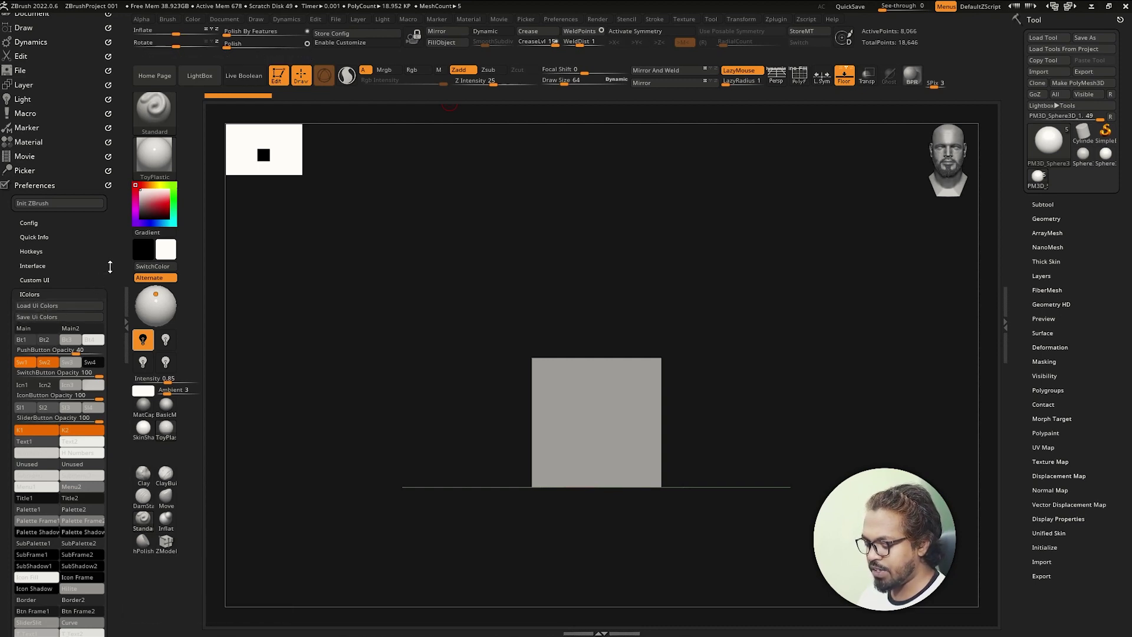
pyautogui.moveTo(111, 267); pyautogui.dragTo(111, 229)
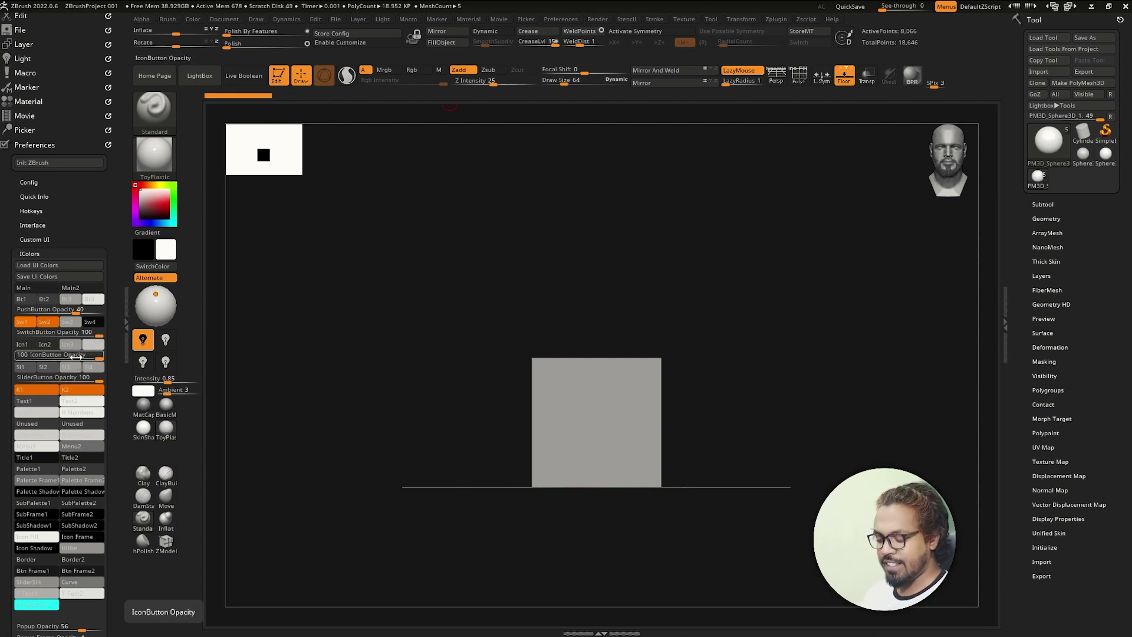
pyautogui.click(24, 330)
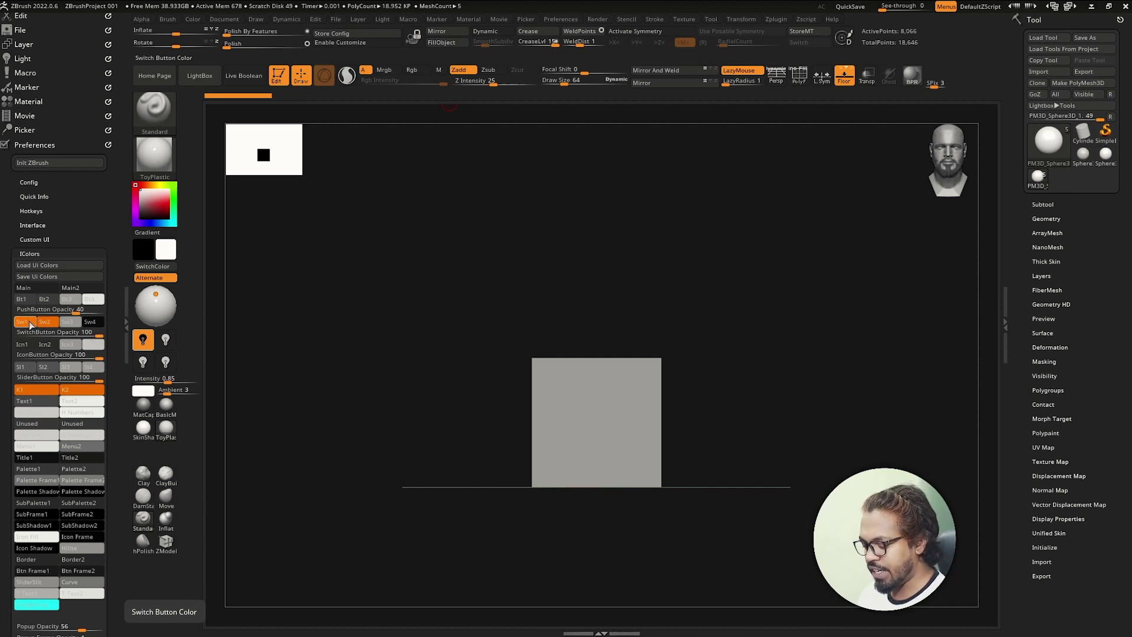
pyautogui.moveTo(30, 325); pyautogui.dragTo(26, 324)
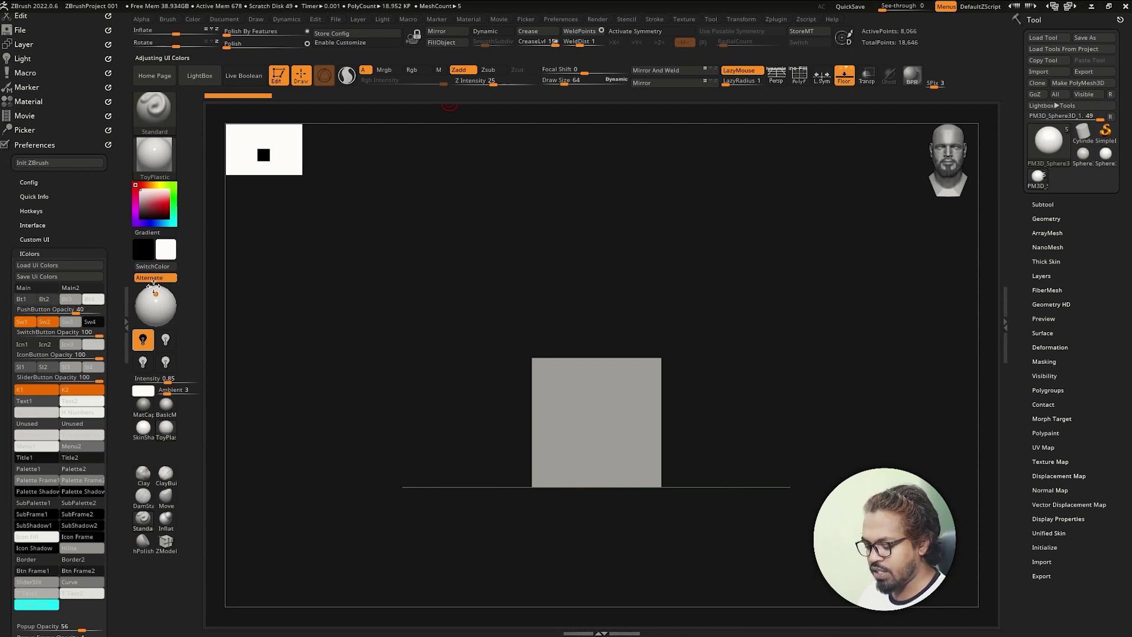
pyautogui.moveTo(27, 300)
pyautogui.mouseDown()
pyautogui.moveTo(165, 195)
pyautogui.moveTo(156, 208)
pyautogui.mouseUp()
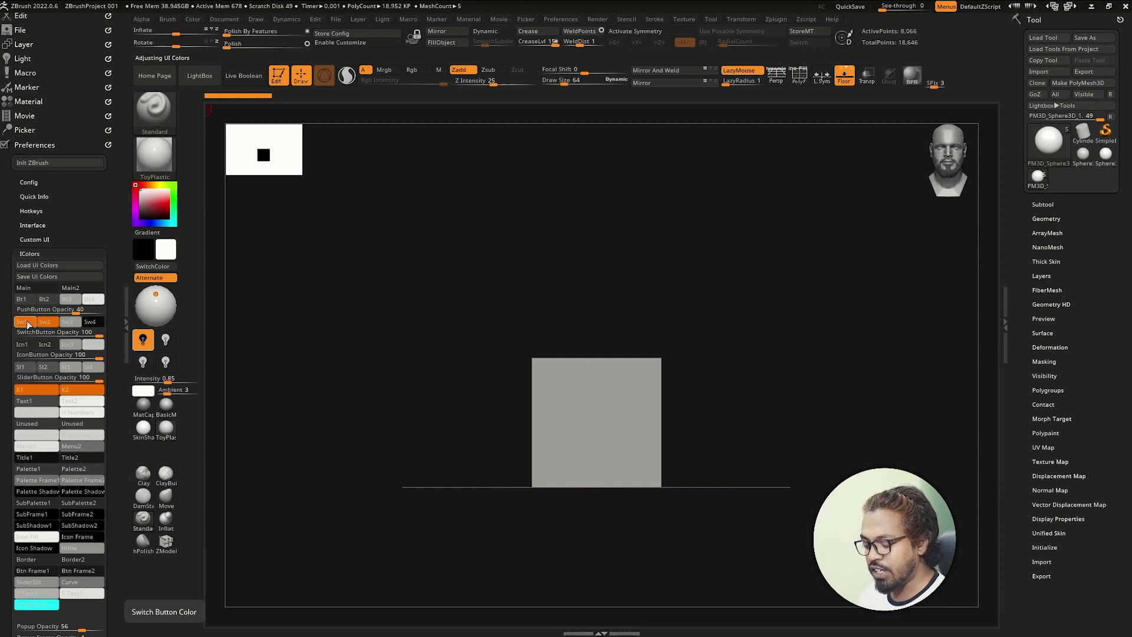
# - Change the Sw1 and Sw2 switch button colours from orange to blue
pyautogui.moveTo(27, 323); pyautogui.dragTo(168, 223)
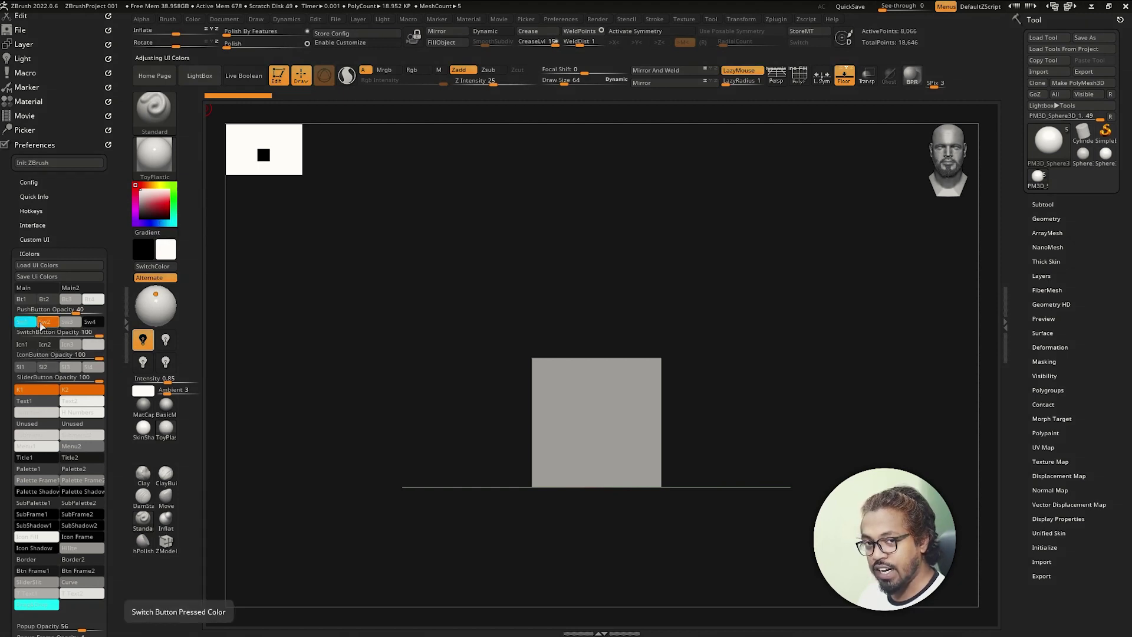
pyautogui.moveTo(50, 326); pyautogui.dragTo(159, 222)
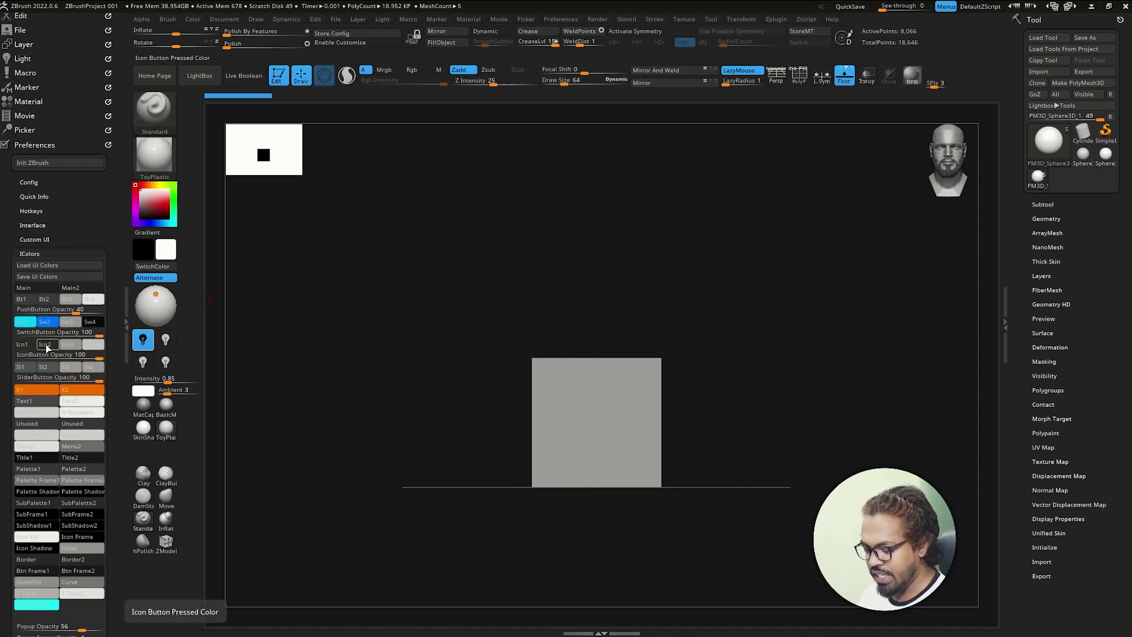
# - Pick a blue for the Icn1 and Icn2 pressed icon button swatches
pyautogui.moveTo(46, 348); pyautogui.dragTo(149, 324)
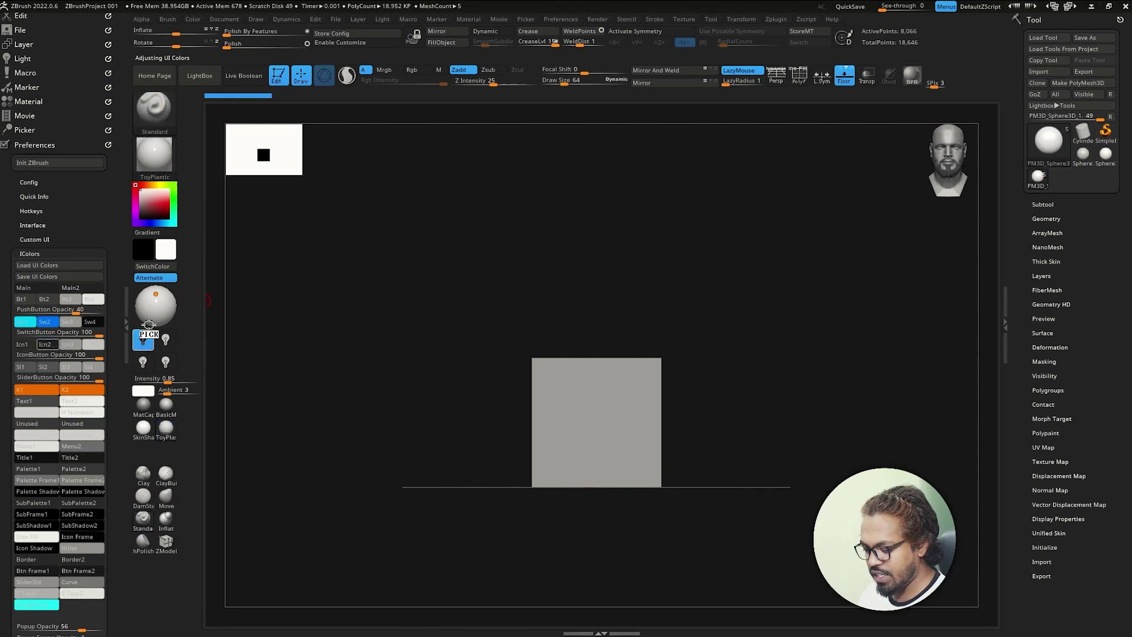
pyautogui.moveTo(149, 324)
pyautogui.mouseDown()
pyautogui.moveTo(154, 219)
pyautogui.moveTo(165, 227)
pyautogui.moveTo(141, 216)
pyautogui.moveTo(334, 84)
pyautogui.mouseUp()
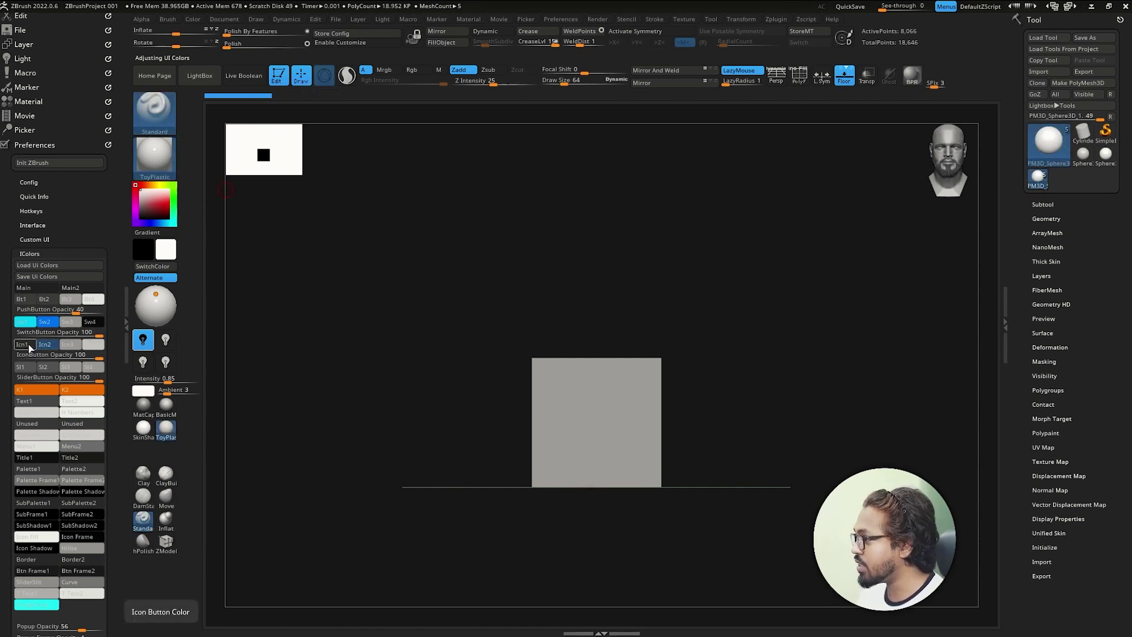
pyautogui.moveTo(23, 350); pyautogui.dragTo(147, 246)
pyautogui.moveTo(47, 349)
pyautogui.mouseDown()
pyautogui.moveTo(156, 224)
pyautogui.moveTo(147, 217)
pyautogui.moveTo(174, 234)
pyautogui.mouseUp()
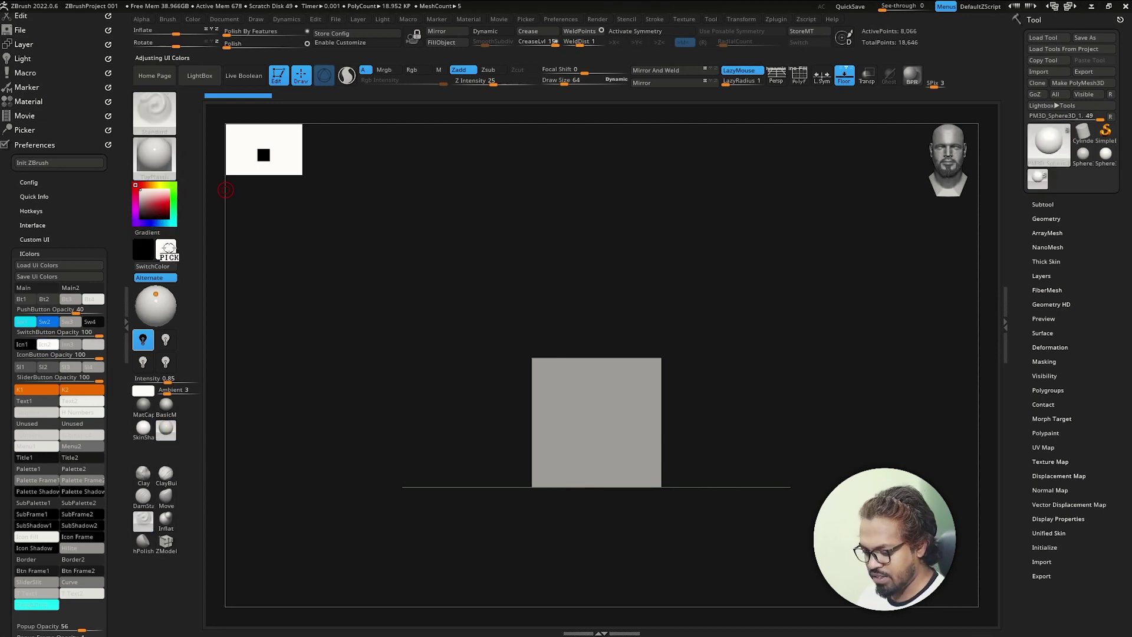
pyautogui.moveTo(174, 234)
pyautogui.mouseDown()
pyautogui.moveTo(76, 317)
pyautogui.moveTo(37, 322)
pyautogui.moveTo(152, 339)
pyautogui.mouseUp()
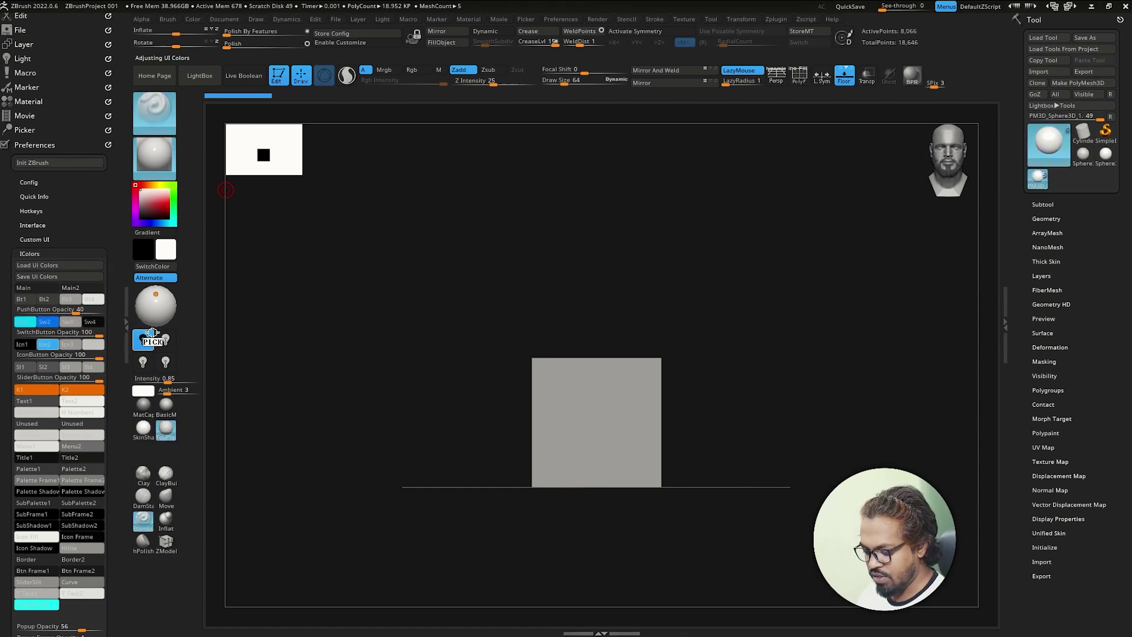
# - Apply the blue to icon buttons, set IconButton opacity to 16, and view the reference screenshot
pyautogui.moveTo(153, 339); pyautogui.dragTo(63, 357)
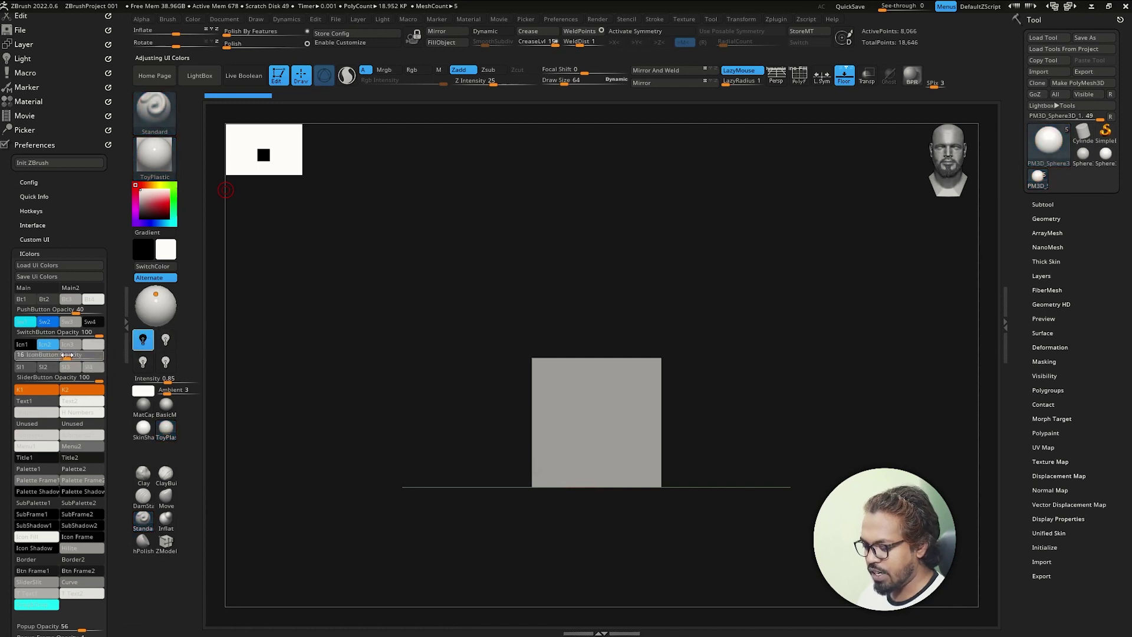
pyautogui.moveTo(66, 356); pyautogui.dragTo(67, 355)
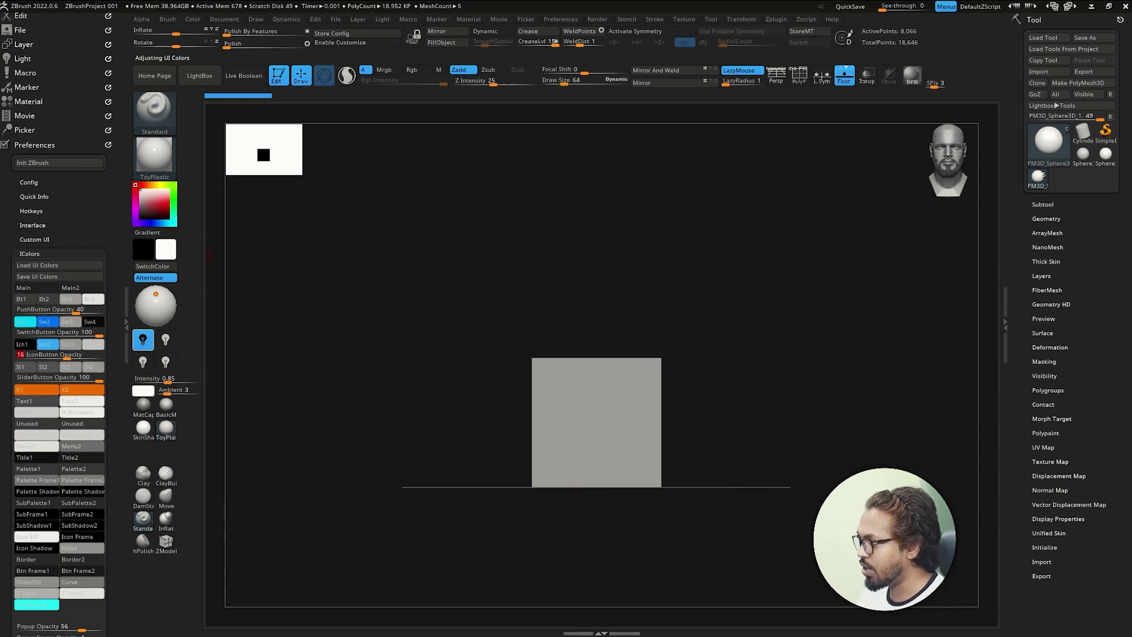
pyautogui.hotkey('alt', 'Tab')
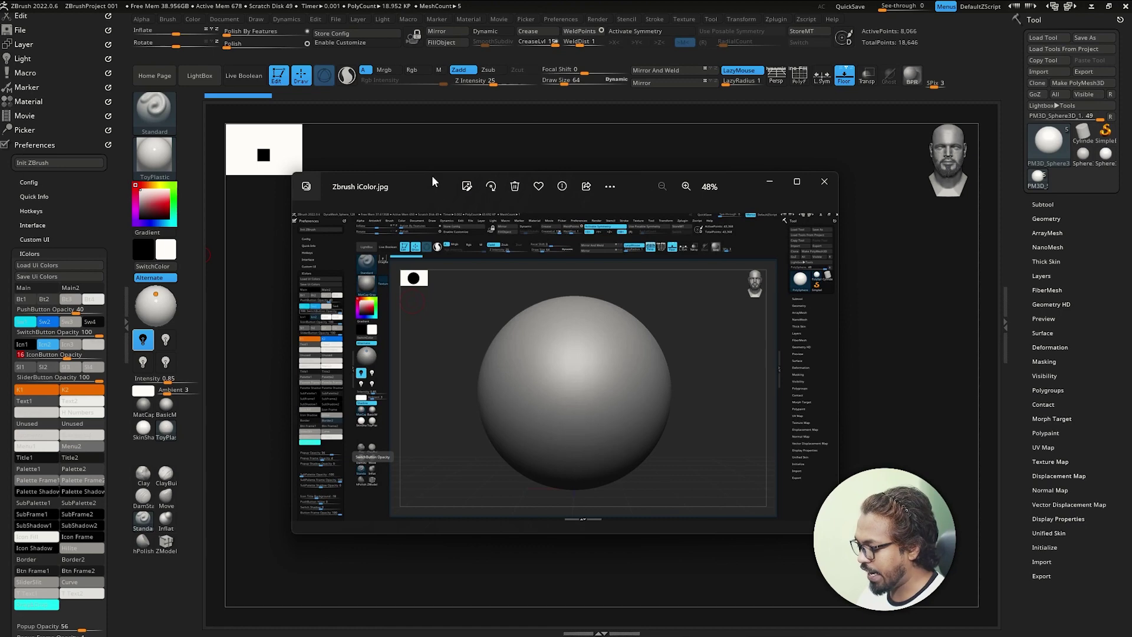
# - Shorten the Photos window showing the reference screenshot, then return to ZBrush
pyautogui.moveTo(433, 181); pyautogui.dragTo(432, 245)
pyautogui.hotkey('alt', 'Tab')
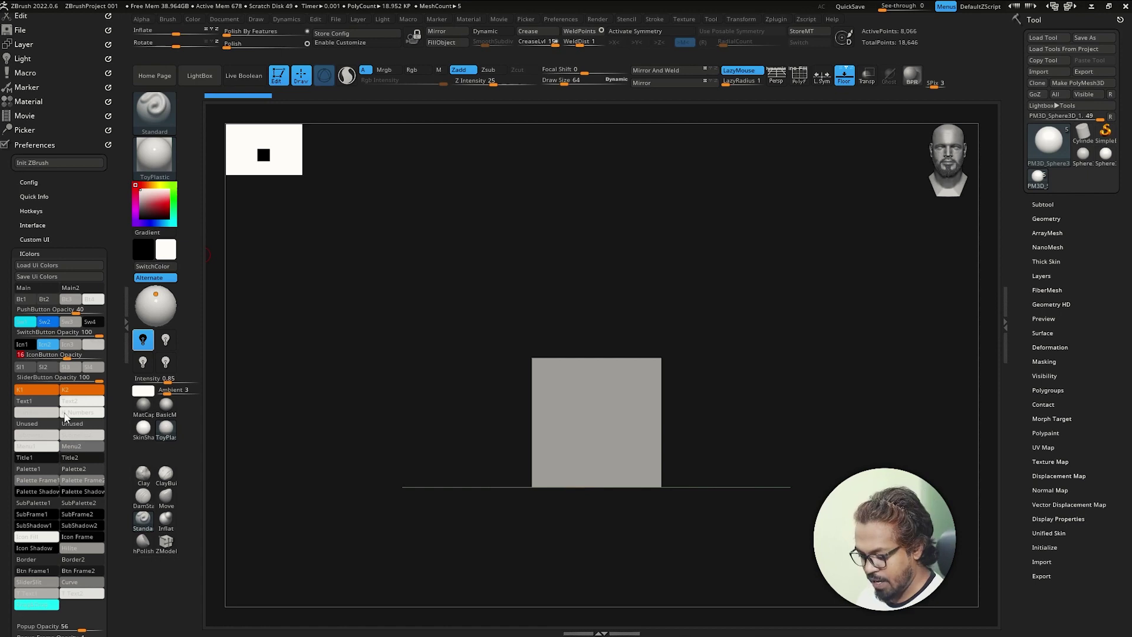
# - Set the K2 pressed slider knob swatch to a blue from the colour picker
pyautogui.moveTo(66, 390)
pyautogui.mouseDown()
pyautogui.moveTo(47, 347)
pyautogui.moveTo(151, 343)
pyautogui.mouseUp()
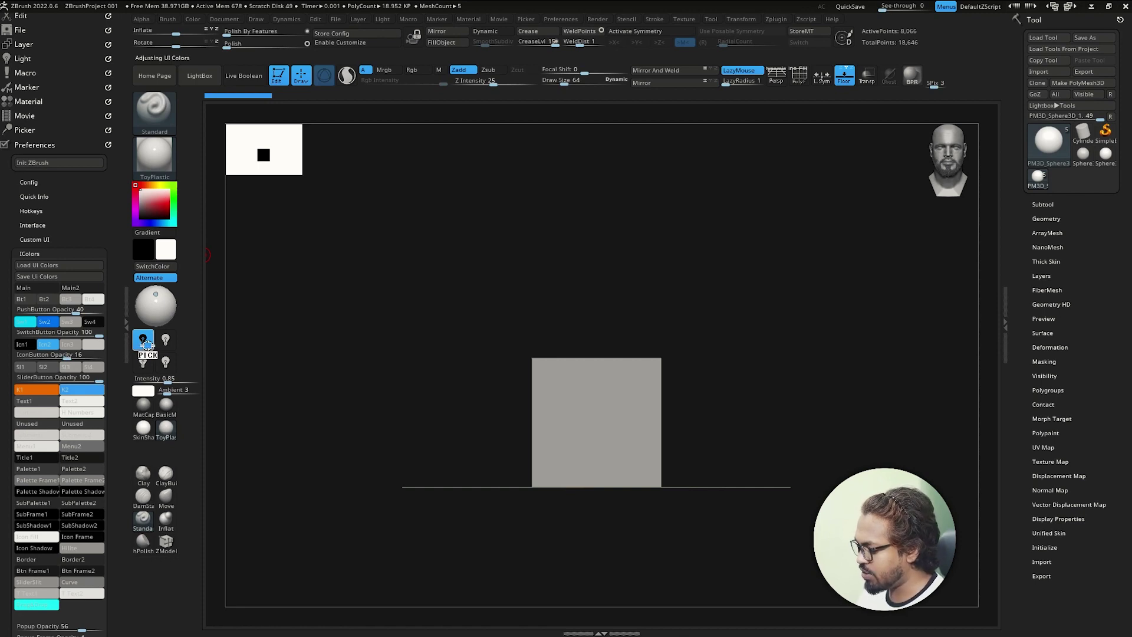
pyautogui.moveTo(147, 344); pyautogui.dragTo(170, 279)
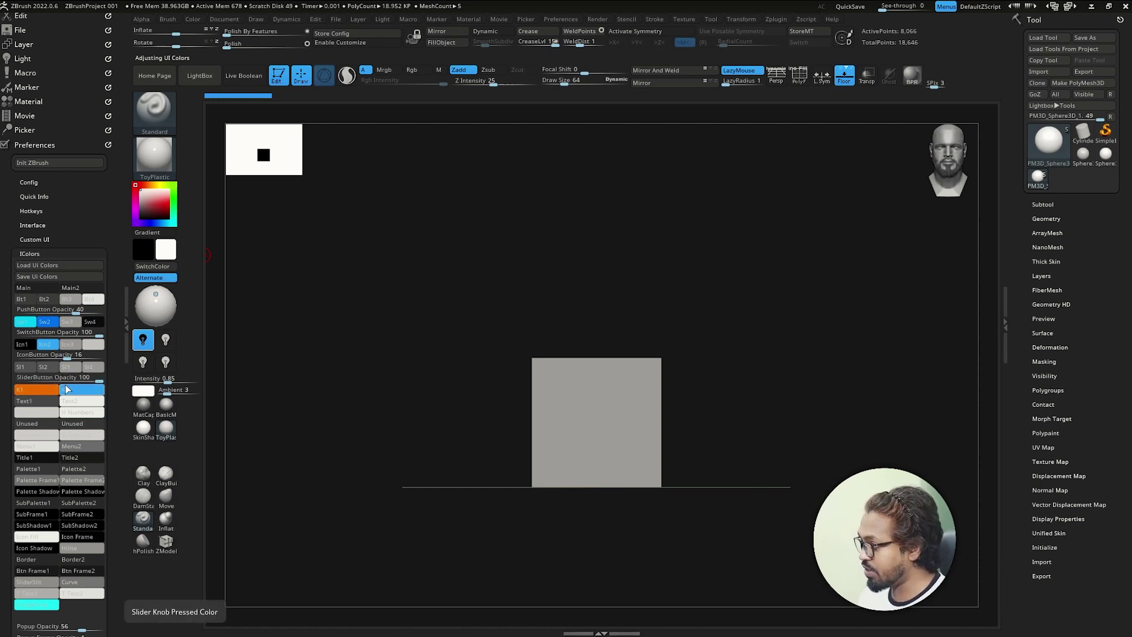
pyautogui.moveTo(87, 393); pyautogui.dragTo(161, 224)
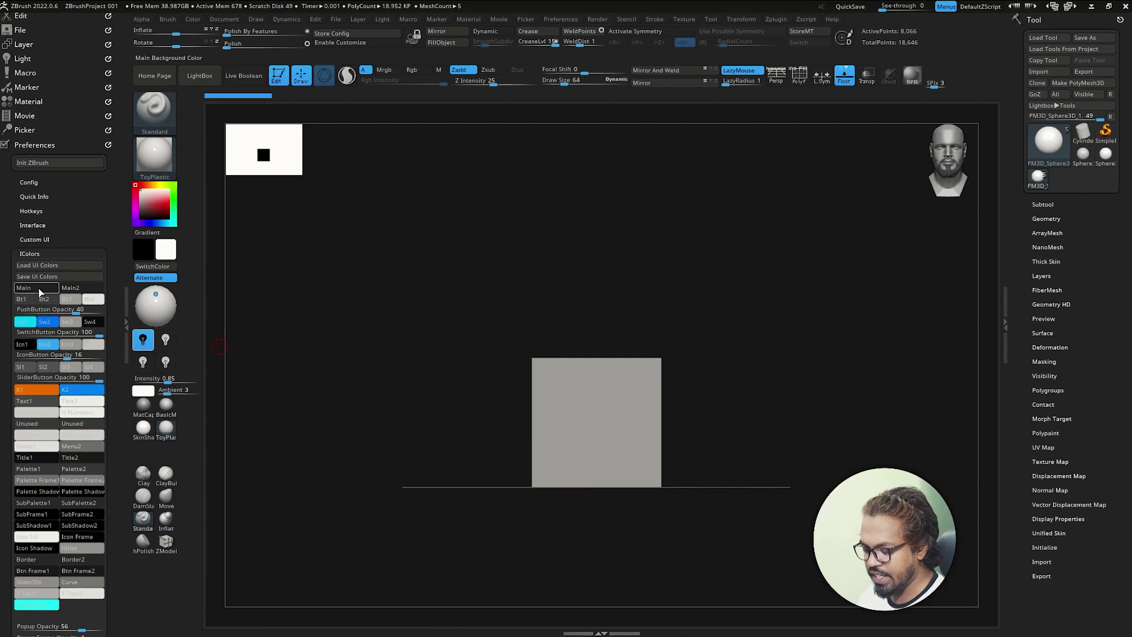
# - Pick darker colours for the Main and Main2 interface background swatches
pyautogui.moveTo(39, 291); pyautogui.dragTo(142, 251)
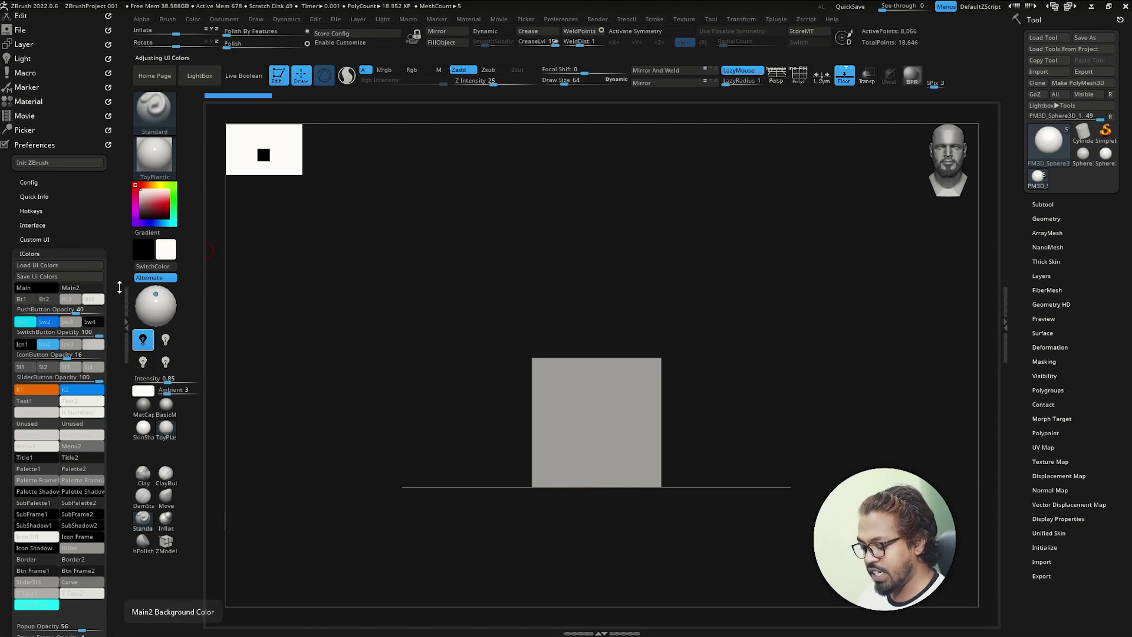
pyautogui.moveTo(77, 291); pyautogui.dragTo(108, 242)
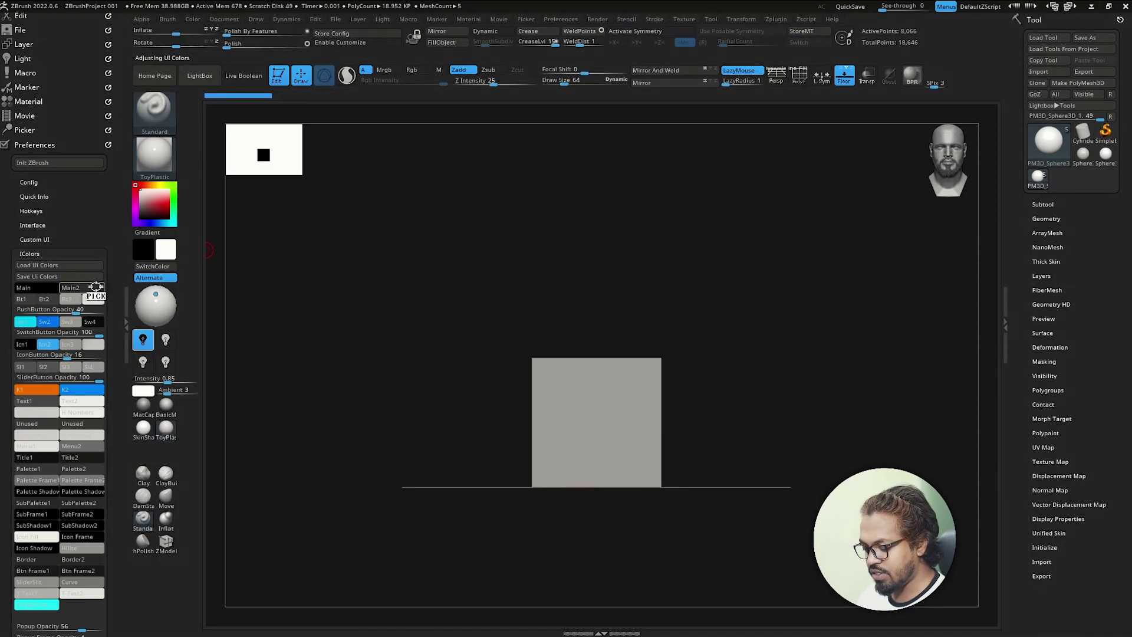
pyautogui.moveTo(109, 242)
pyautogui.mouseDown()
pyautogui.moveTo(87, 291)
pyautogui.moveTo(189, 302)
pyautogui.moveTo(95, 289)
pyautogui.moveTo(106, 290)
pyautogui.mouseUp()
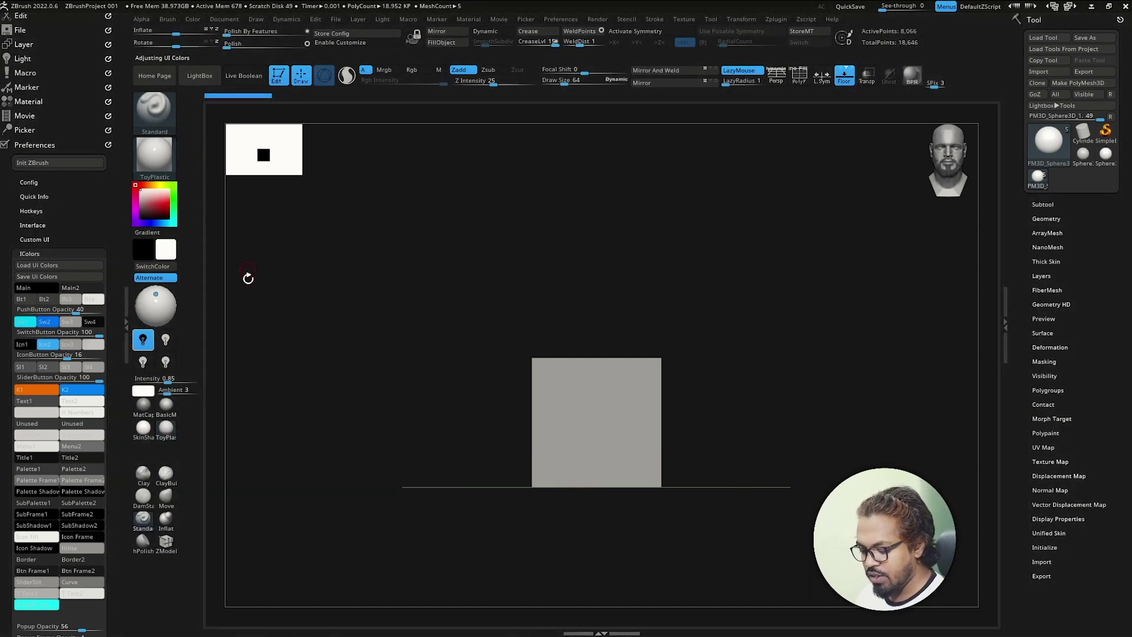
pyautogui.moveTo(24, 299)
pyautogui.mouseDown()
pyautogui.moveTo(160, 197)
pyautogui.moveTo(162, 209)
pyautogui.moveTo(29, 299)
pyautogui.mouseUp()
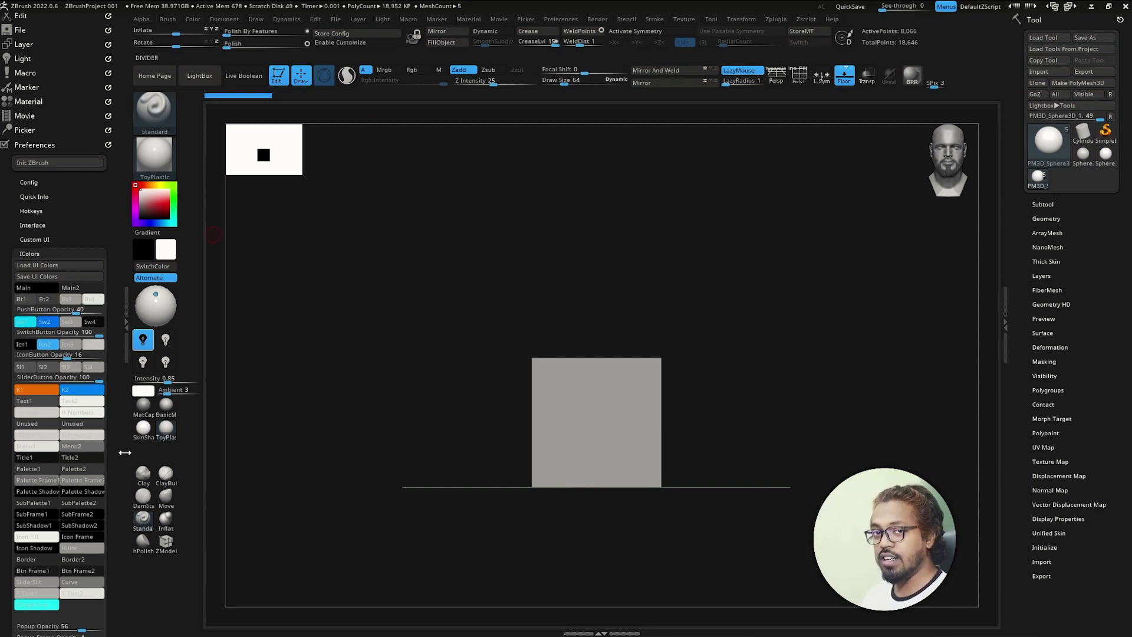
# - Collapse IColors and Preferences, then expand the Document palette in the left tray
pyautogui.click(52, 252)
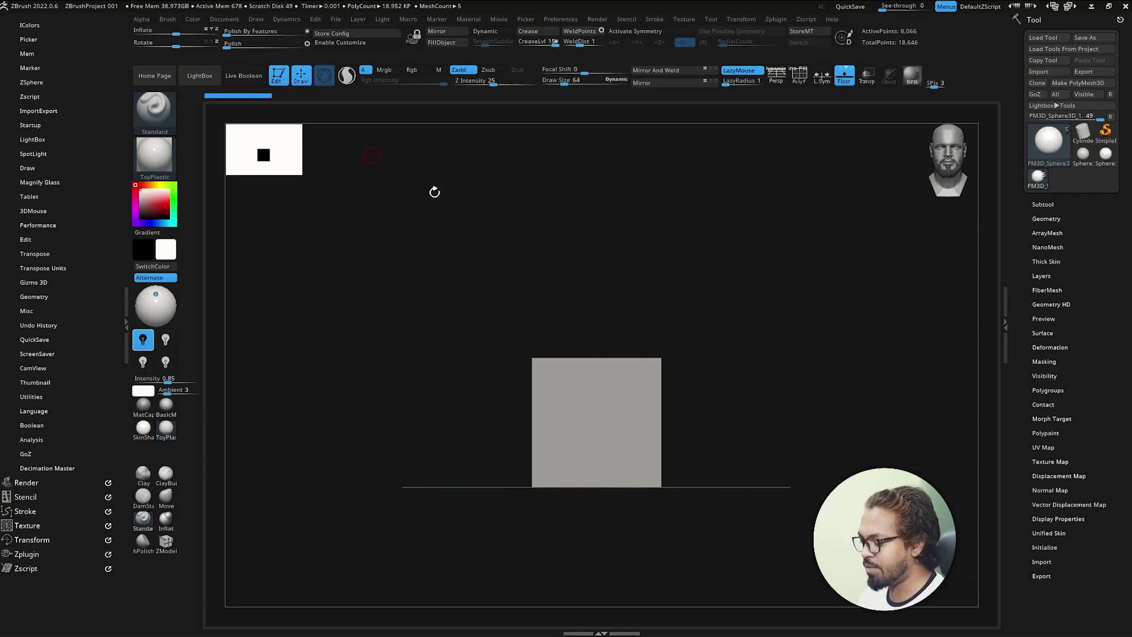
pyautogui.click(234, 21)
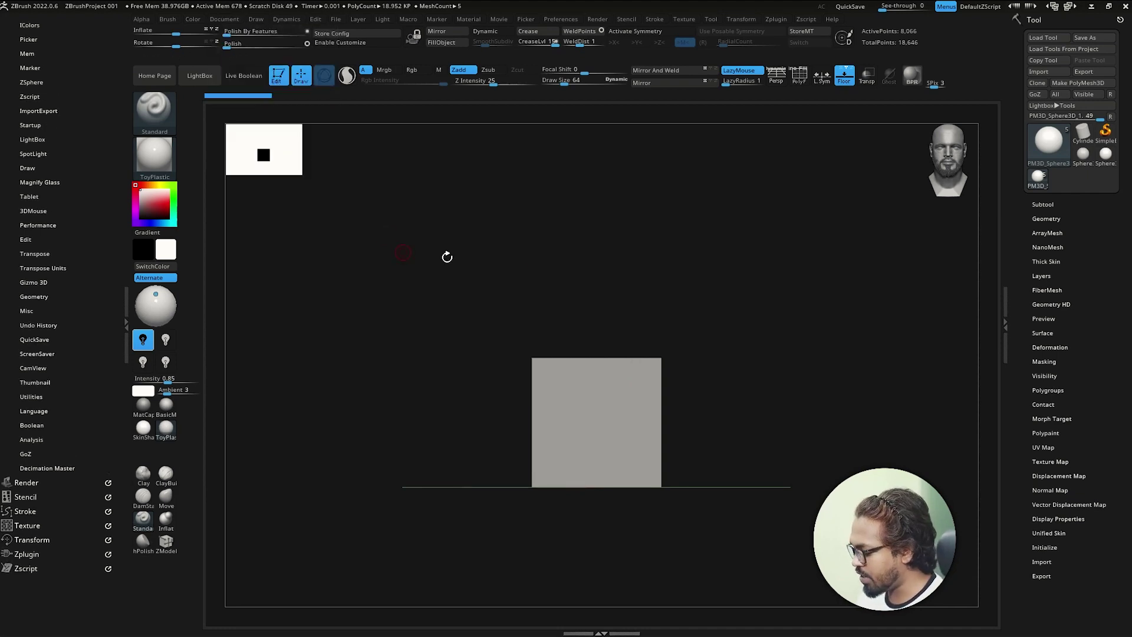
pyautogui.scroll(3, 86, 161)
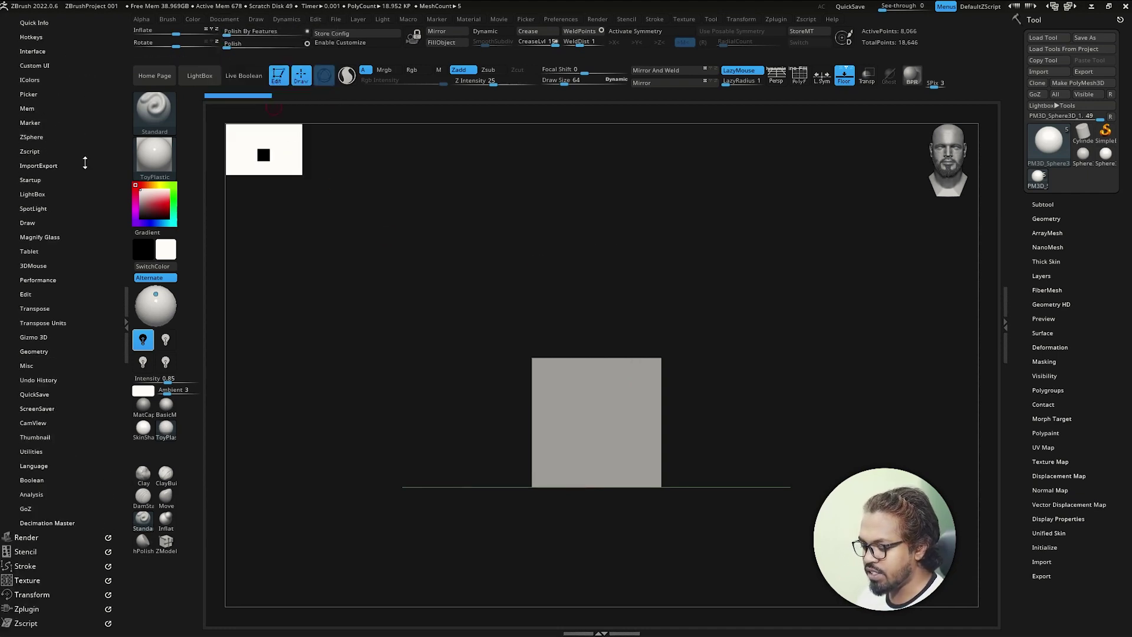
pyautogui.scroll(5, 41, 167)
pyautogui.click(32, 236)
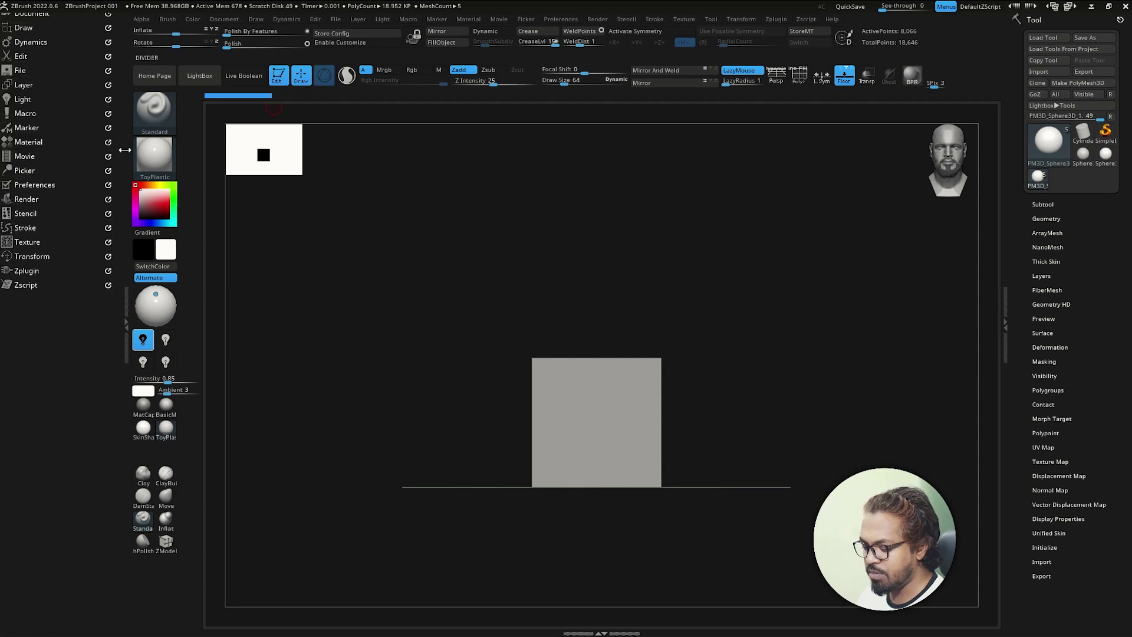
pyautogui.scroll(3, 77, 148)
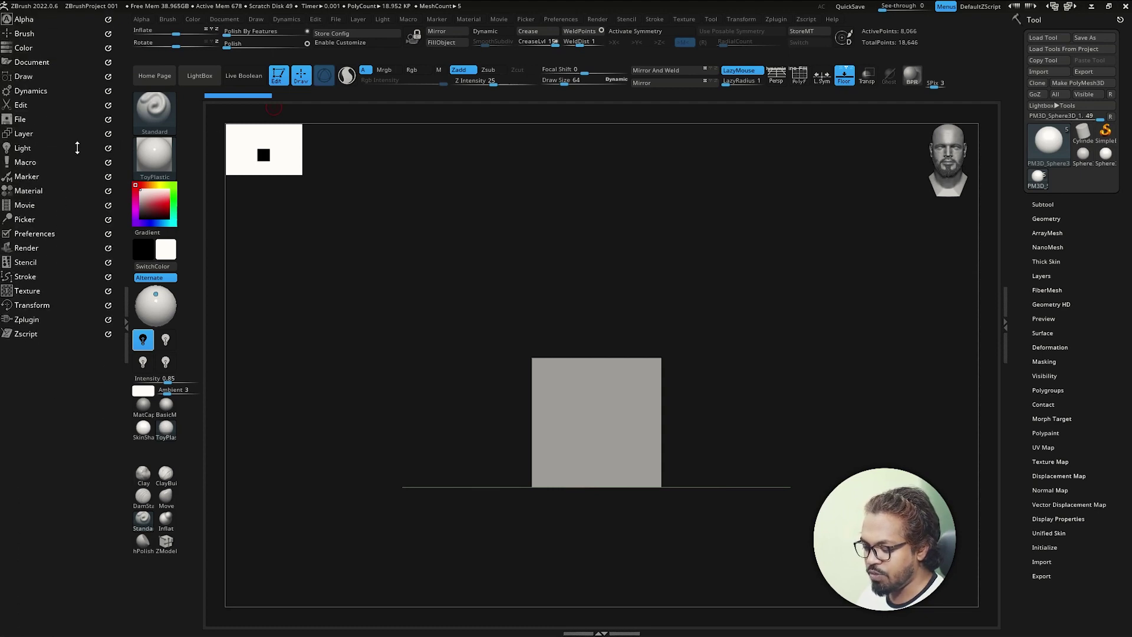
pyautogui.click(42, 62)
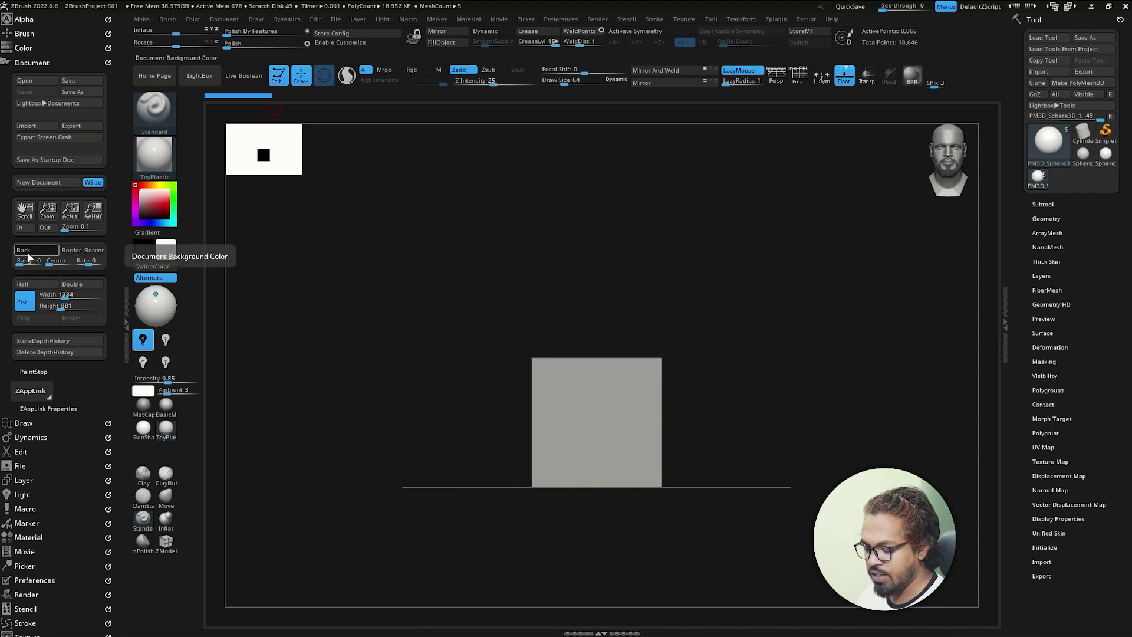
# - Set the document Back colour, settling on pure black after trying dark red
pyautogui.moveTo(27, 252)
pyautogui.mouseDown()
pyautogui.moveTo(217, 307)
pyautogui.moveTo(316, 359)
pyautogui.moveTo(142, 255)
pyautogui.moveTo(120, 317)
pyautogui.moveTo(323, 97)
pyautogui.mouseUp()
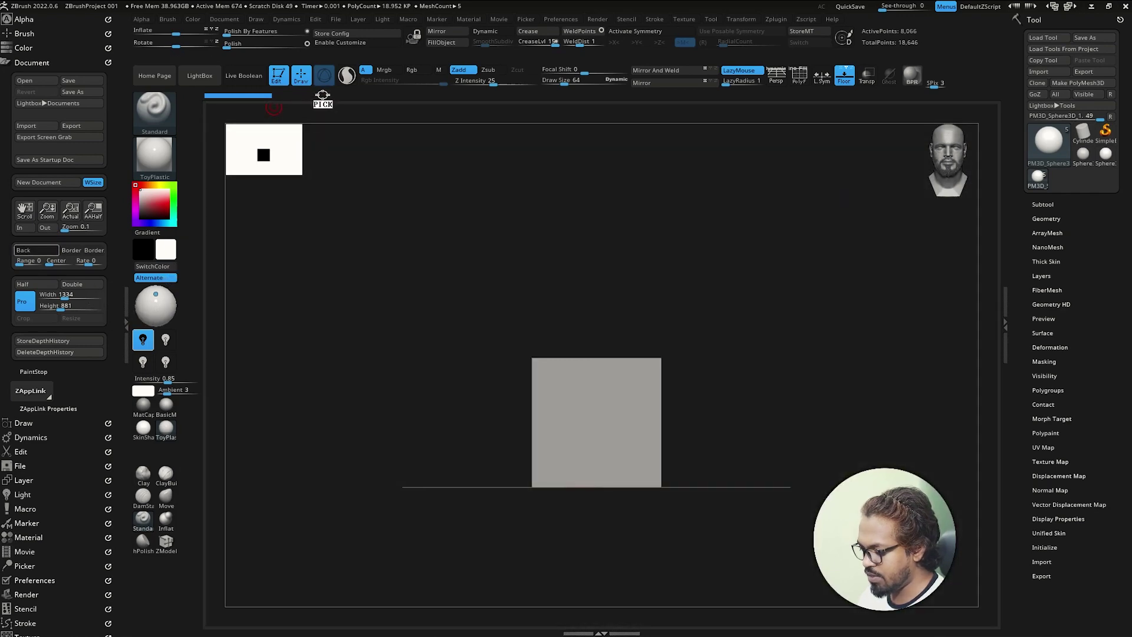
pyautogui.moveTo(323, 97)
pyautogui.mouseDown()
pyautogui.moveTo(336, 172)
pyautogui.moveTo(41, 259)
pyautogui.mouseUp()
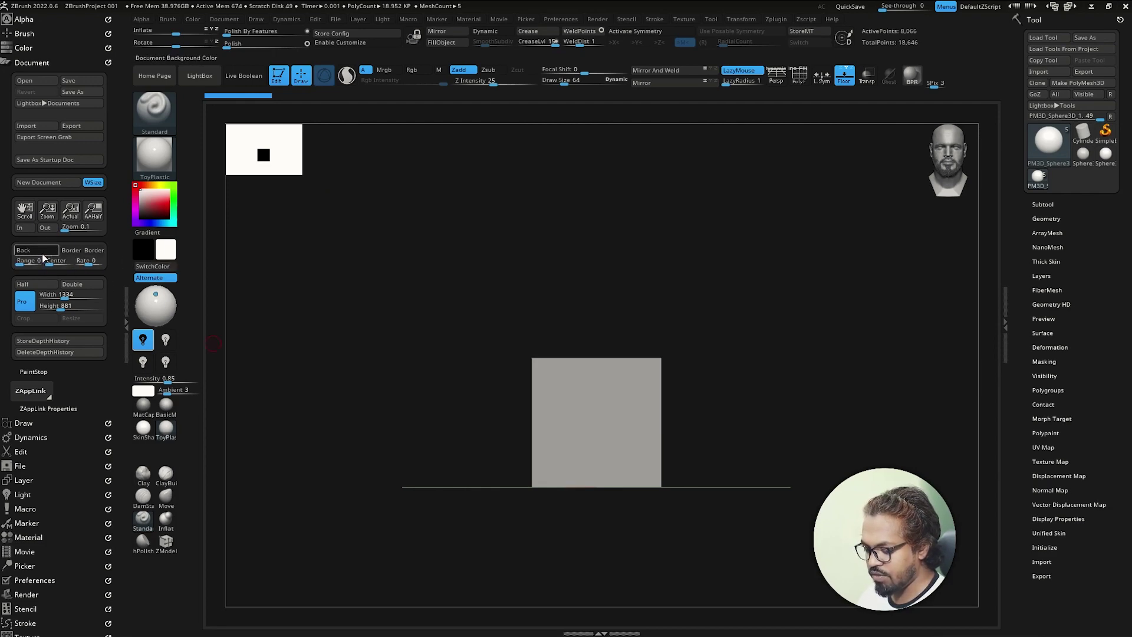
pyautogui.moveTo(42, 258)
pyautogui.mouseDown()
pyautogui.moveTo(141, 213)
pyautogui.moveTo(151, 189)
pyautogui.moveTo(141, 215)
pyautogui.mouseUp()
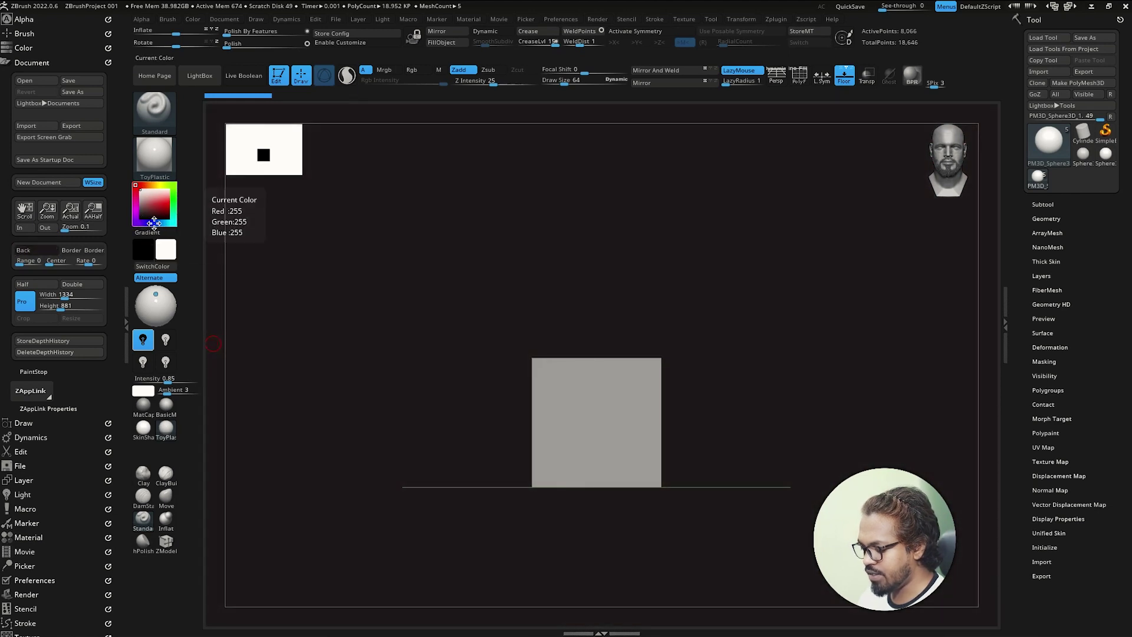
pyautogui.moveTo(33, 250)
pyautogui.mouseDown()
pyautogui.moveTo(148, 259)
pyautogui.moveTo(179, 235)
pyautogui.mouseUp()
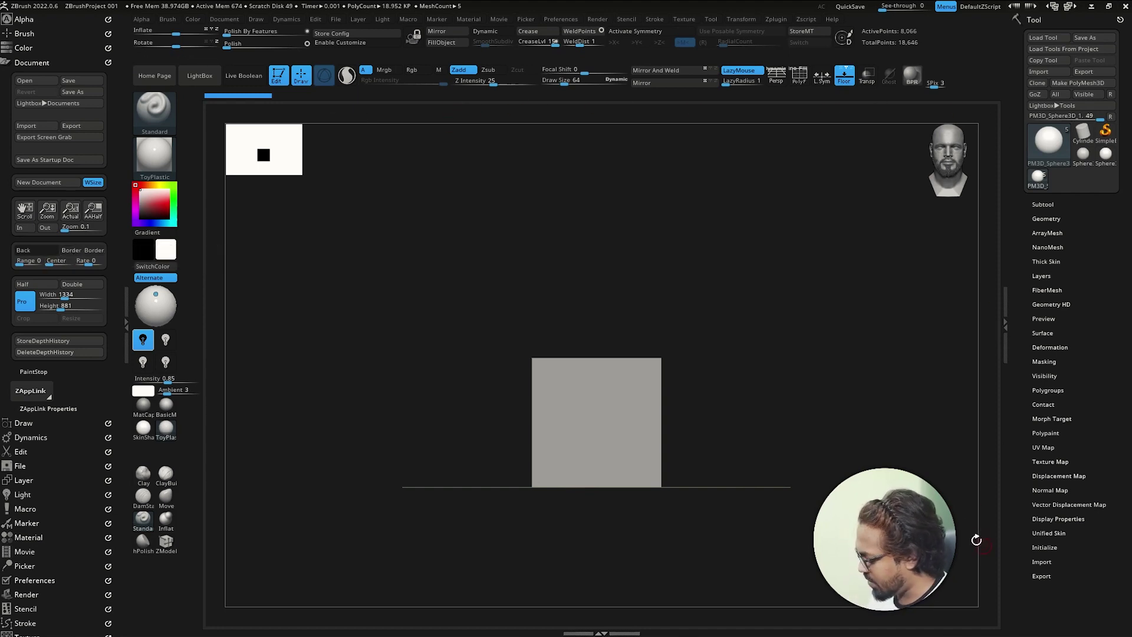
# - Set the document Border colour to a darkened muted blue
pyautogui.click(78, 250)
pyautogui.moveTo(78, 251)
pyautogui.mouseDown()
pyautogui.moveTo(173, 192)
pyautogui.moveTo(175, 211)
pyautogui.mouseUp()
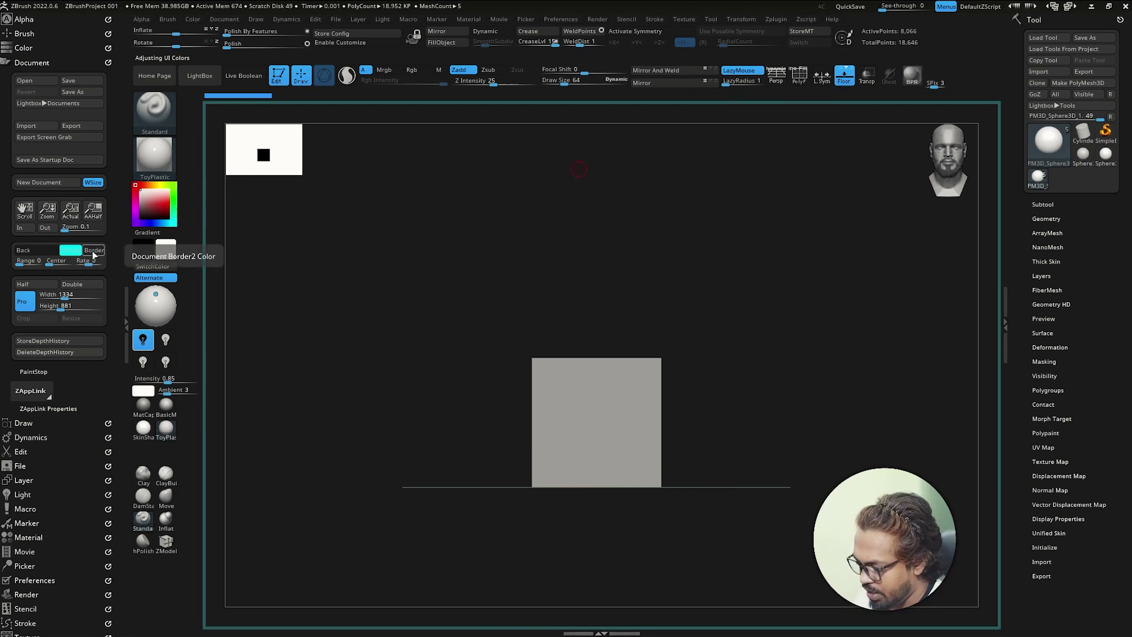
pyautogui.moveTo(93, 253); pyautogui.dragTo(173, 224)
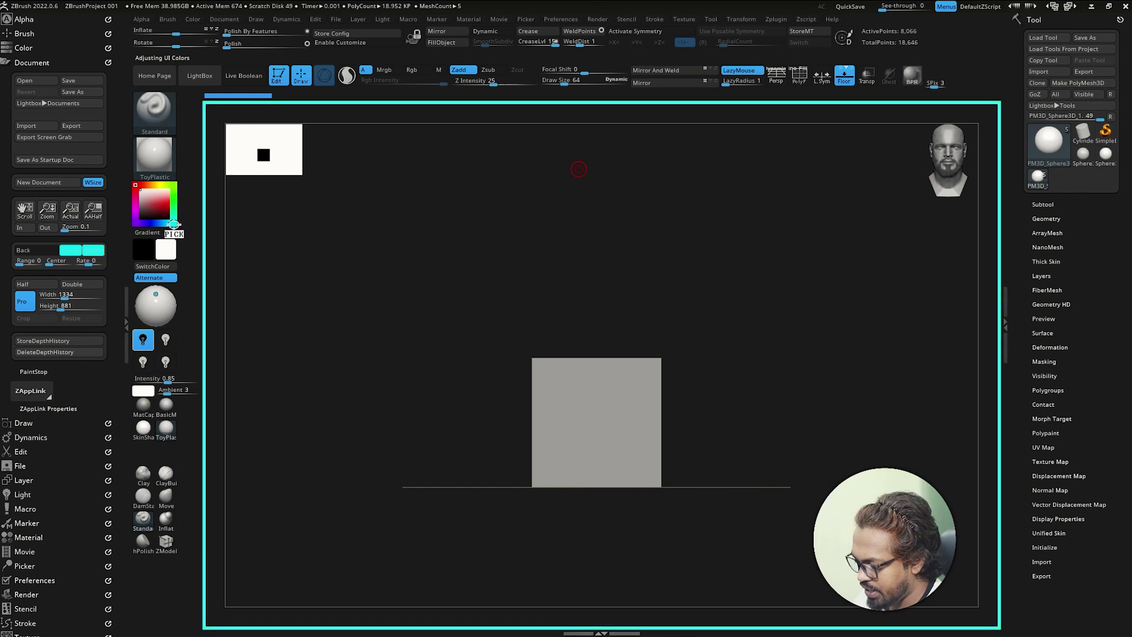
pyautogui.moveTo(174, 224); pyautogui.dragTo(92, 248)
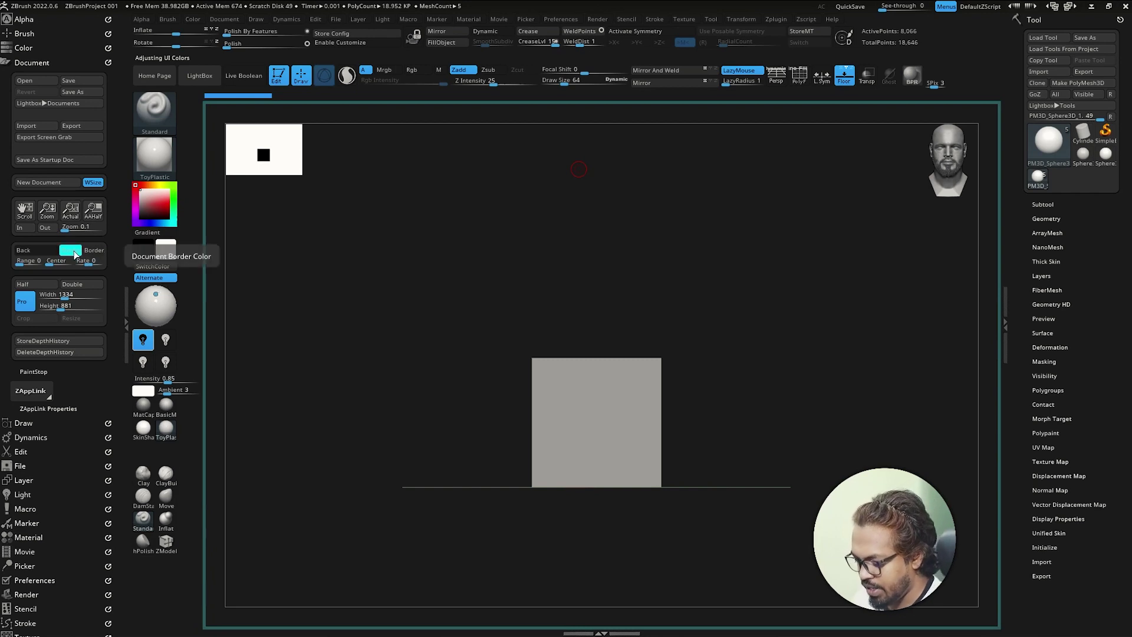
pyautogui.moveTo(71, 250)
pyautogui.mouseDown()
pyautogui.moveTo(93, 250)
pyautogui.moveTo(98, 236)
pyautogui.moveTo(148, 271)
pyautogui.moveTo(131, 268)
pyautogui.mouseUp()
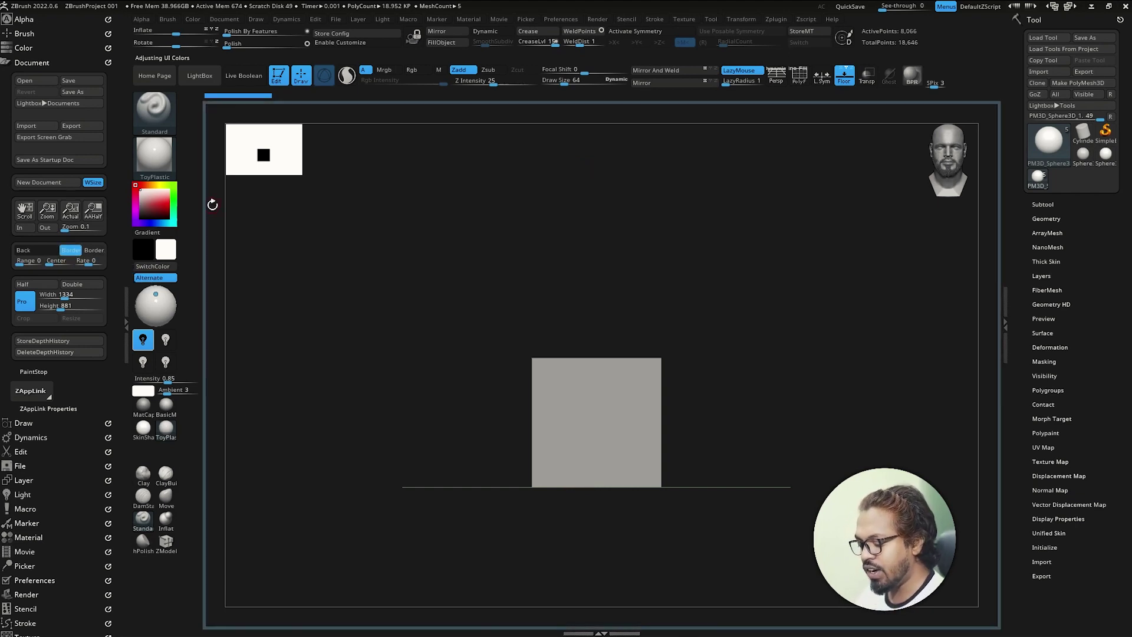
# - Set the background gradient Range to 0.5 and lower the gradient Rate
pyautogui.click(25, 264)
pyautogui.write('0.5')
pyautogui.press('Return')
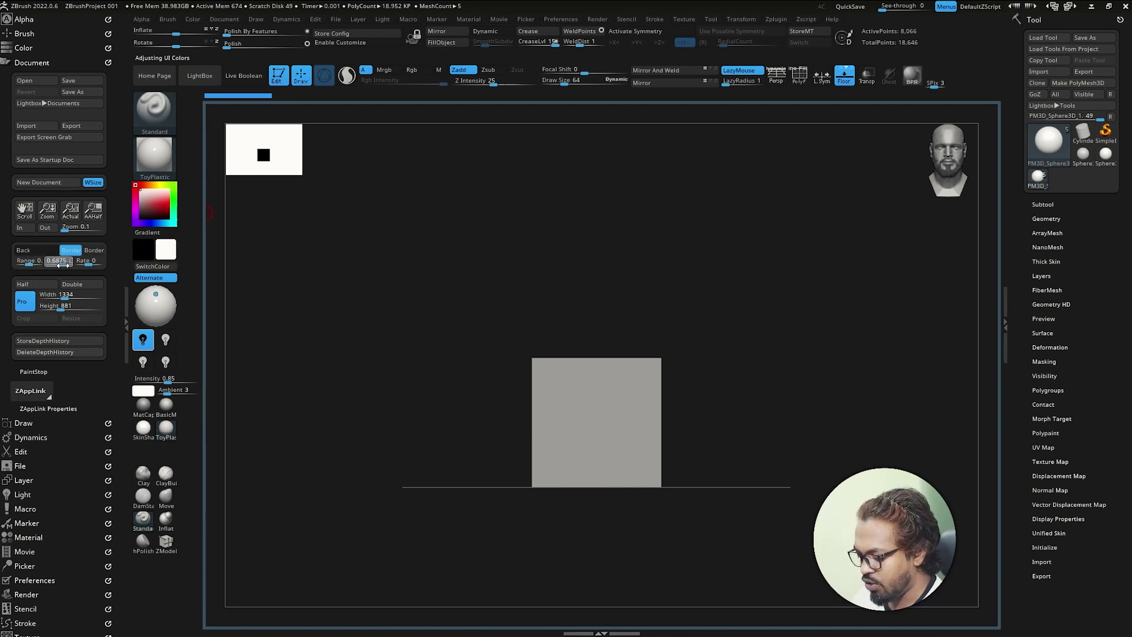
pyautogui.click(93, 263)
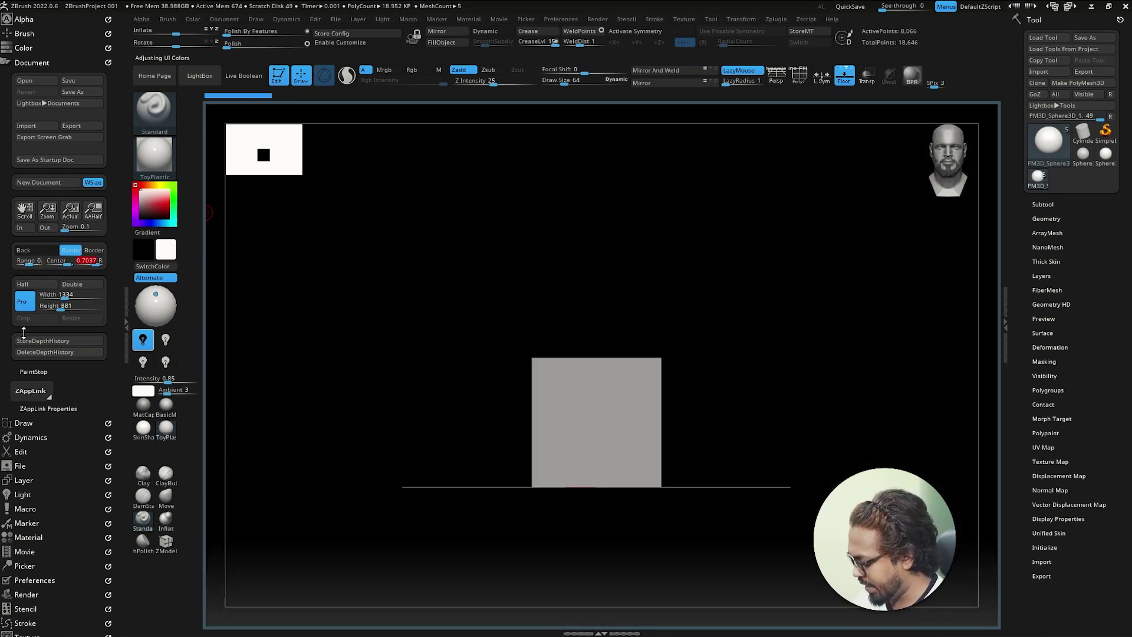
pyautogui.moveTo(104, 261); pyautogui.dragTo(87, 261)
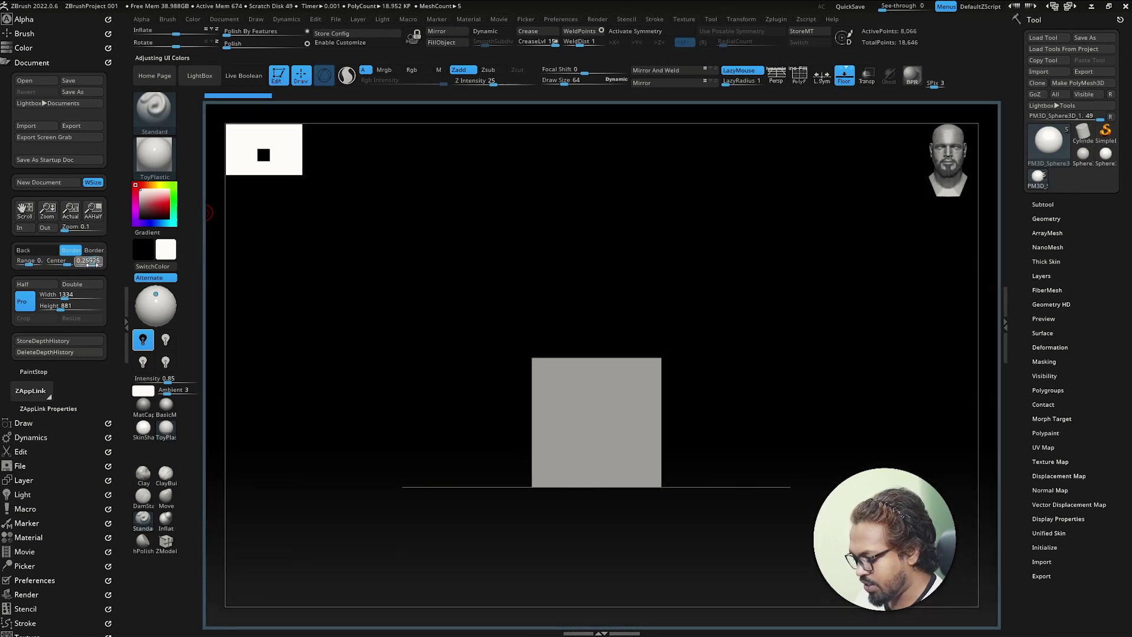
pyautogui.press('Return')
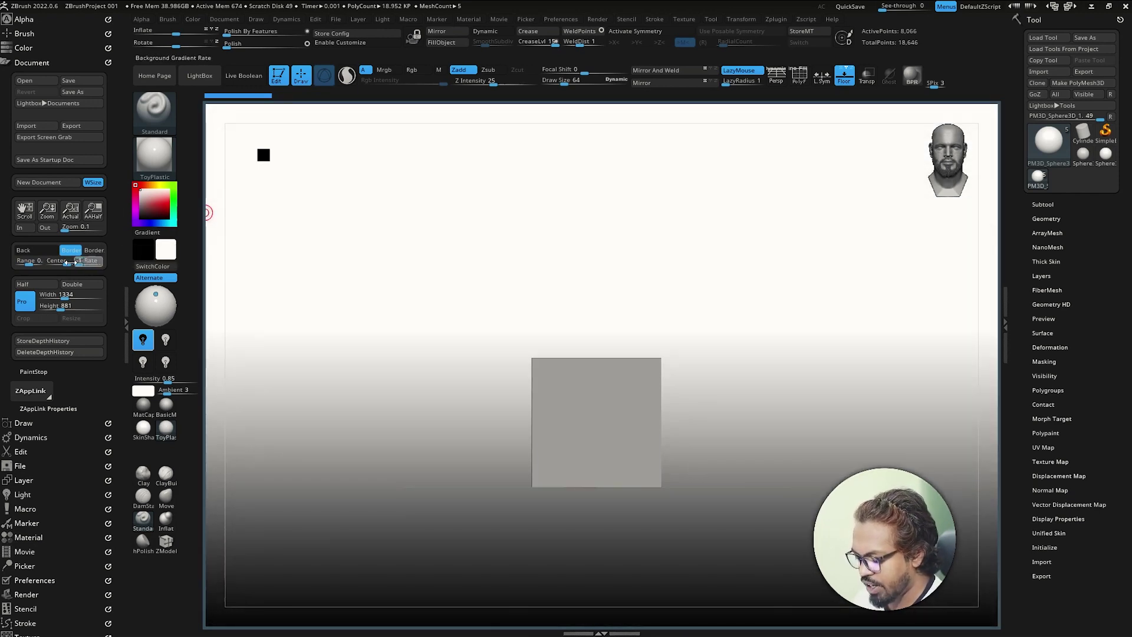
pyautogui.click(79, 261)
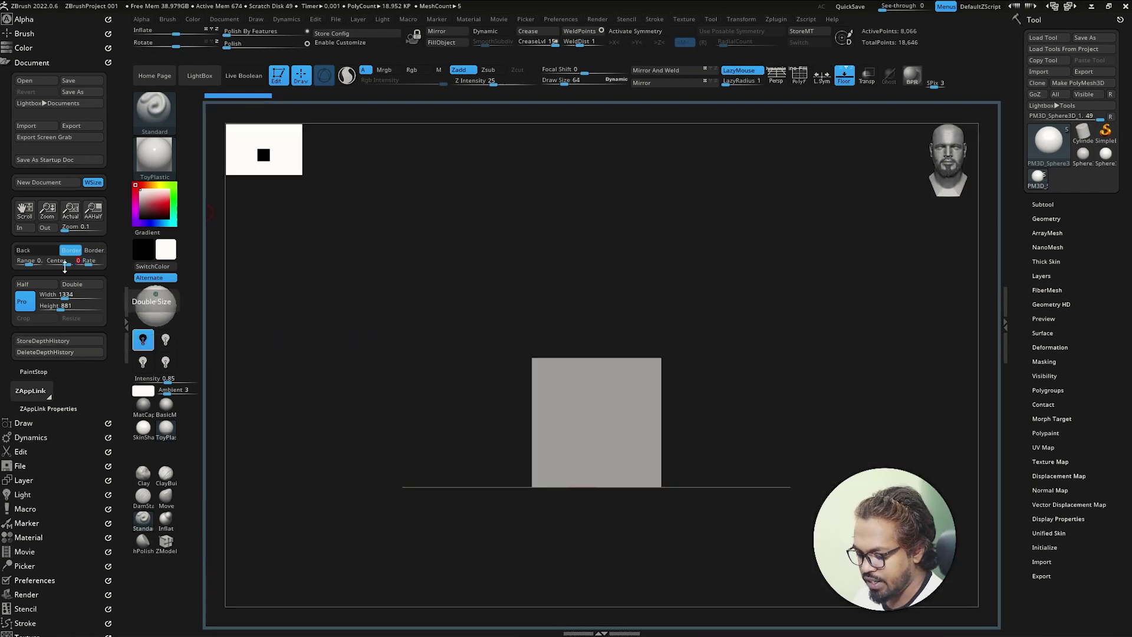
# - Set the gradient Range to 0 for a flat background, then reframe the box
pyautogui.click(59, 260)
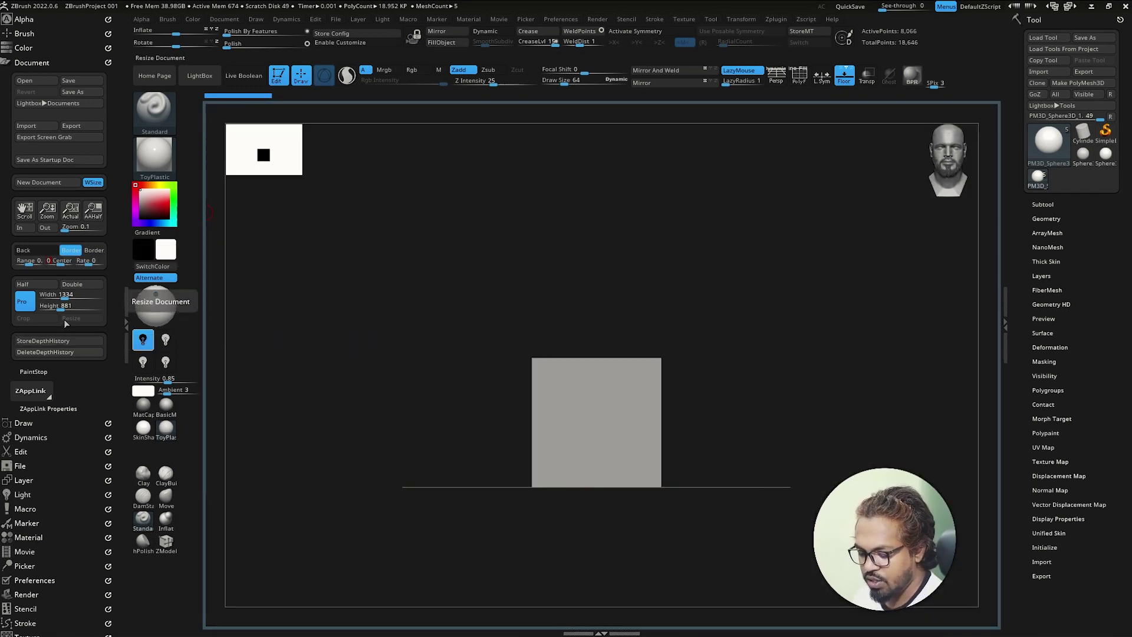
pyautogui.click(35, 263)
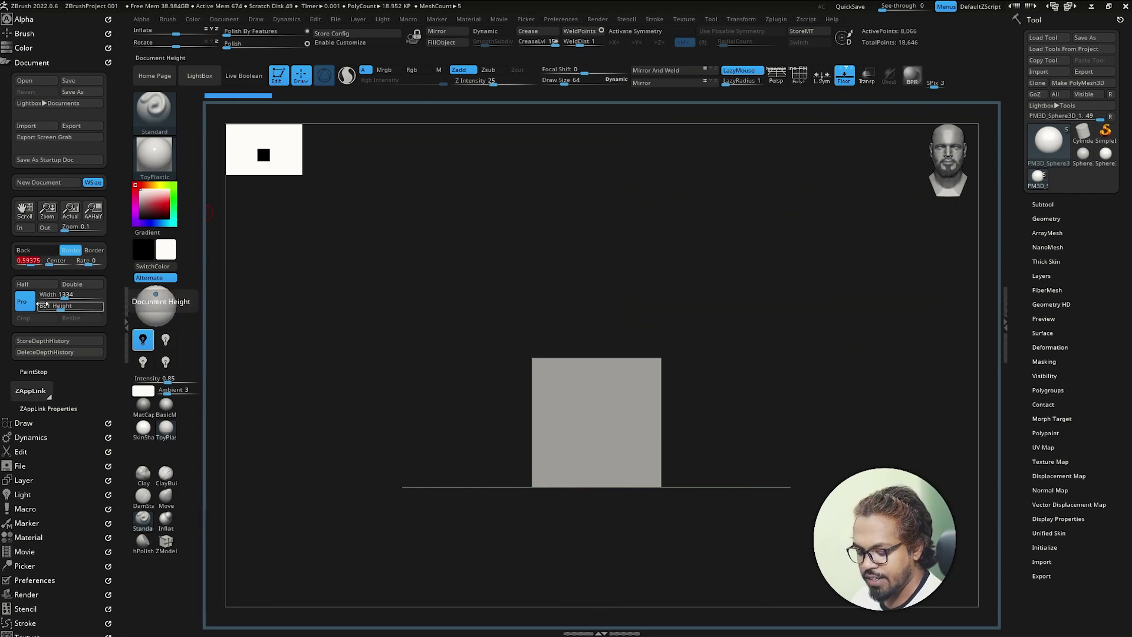
pyautogui.write('0')
pyautogui.press('Return')
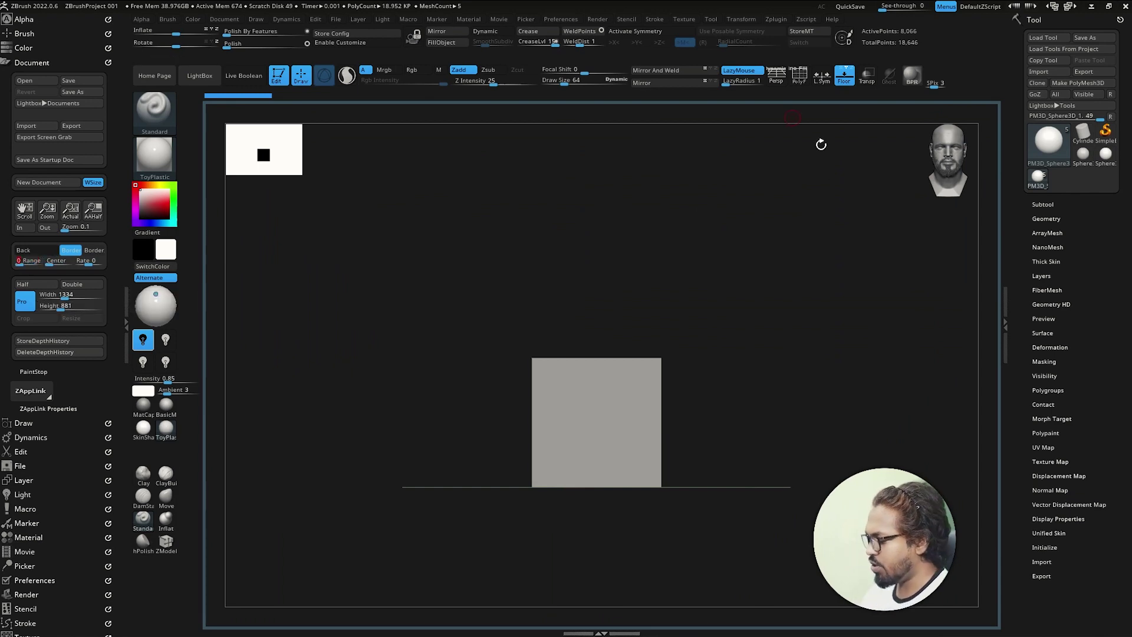
pyautogui.press('shift')
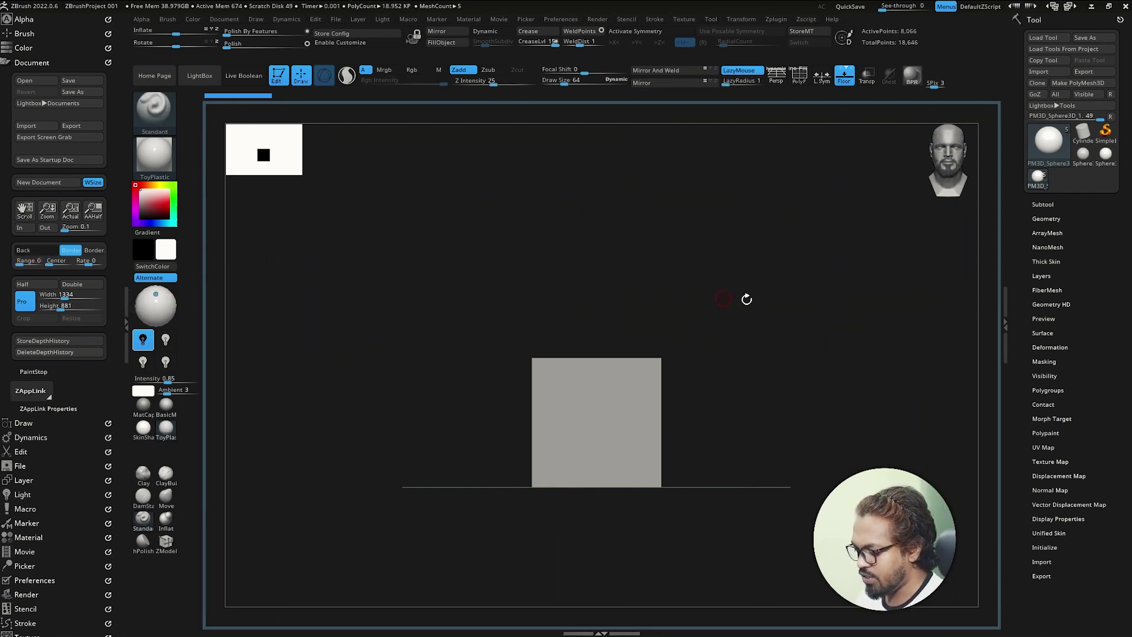
pyautogui.moveTo(746, 299)
pyautogui.keyDown('alt'); pyautogui.mouseDown()
pyautogui.moveTo(824, 304)
pyautogui.moveTo(840, 343)
pyautogui.moveTo(818, 329)
pyautogui.moveTo(851, 323)
pyautogui.mouseUp(); pyautogui.keyUp('alt')
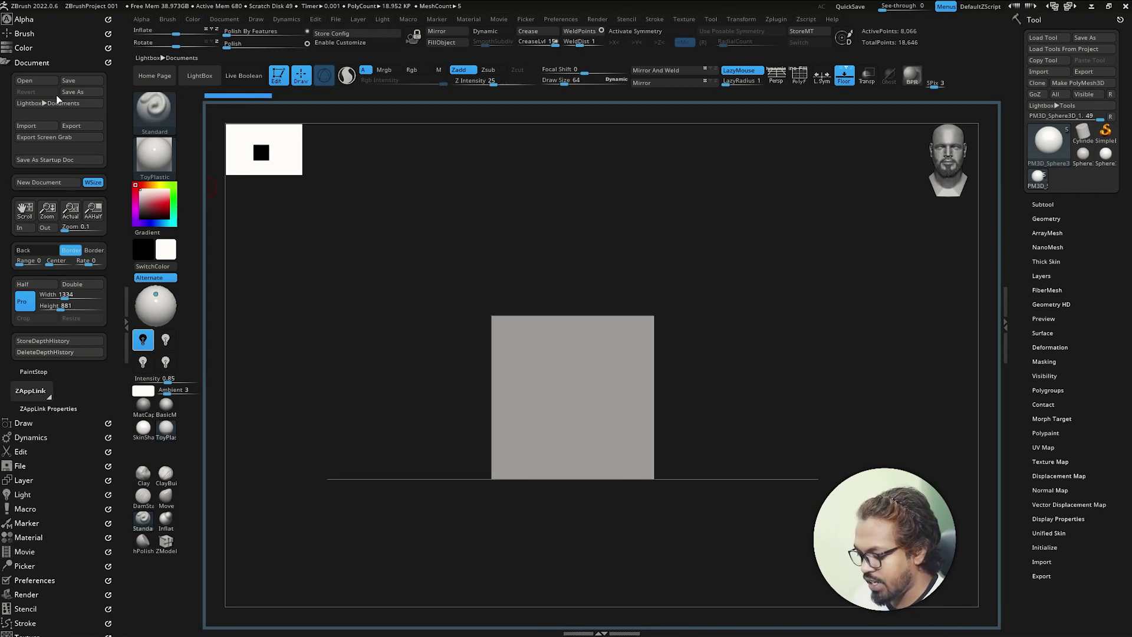
# - Collapse Document, reopen Preferences > IColors, and choose Save Ui Colors
pyautogui.click(37, 62)
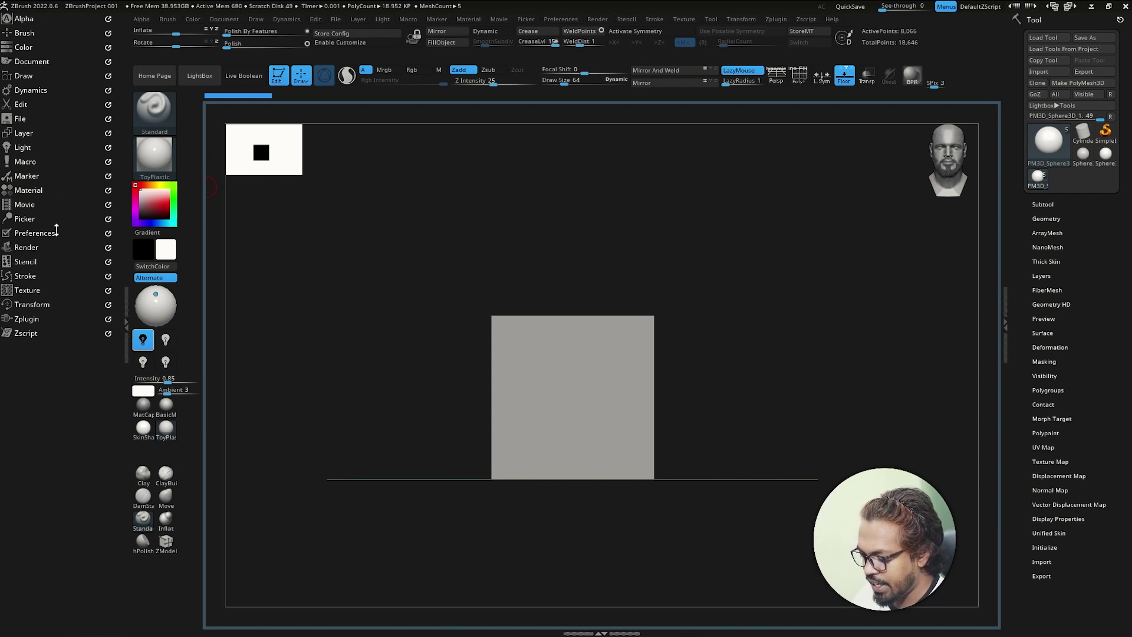
pyautogui.click(35, 233)
pyautogui.scroll(-3, 88, 88)
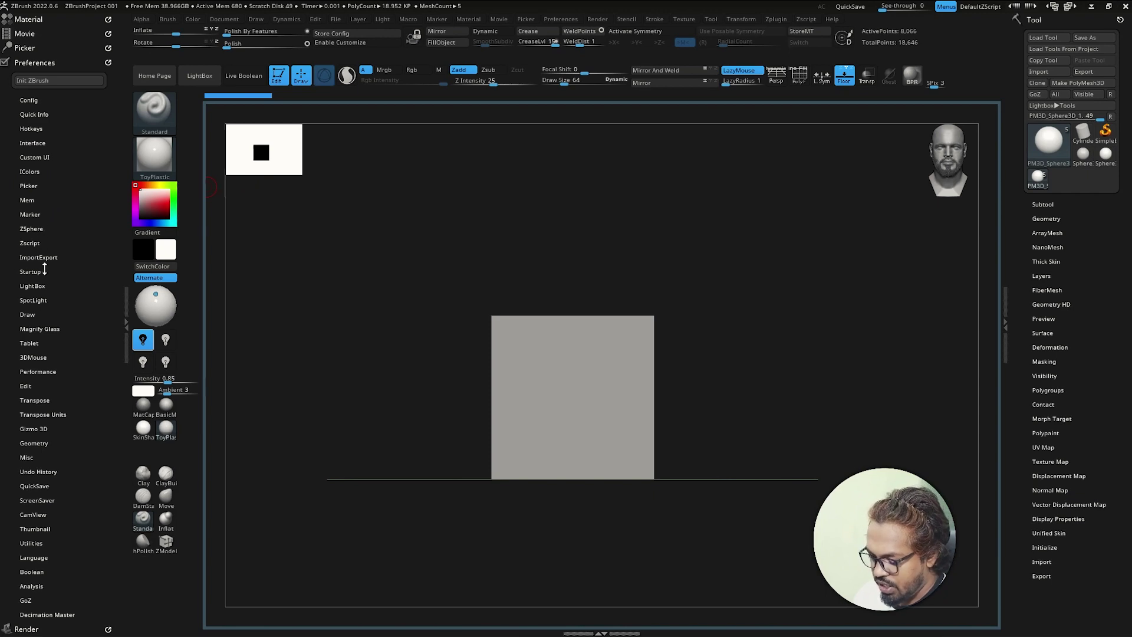
pyautogui.click(37, 172)
pyautogui.scroll(-3, 59, 177)
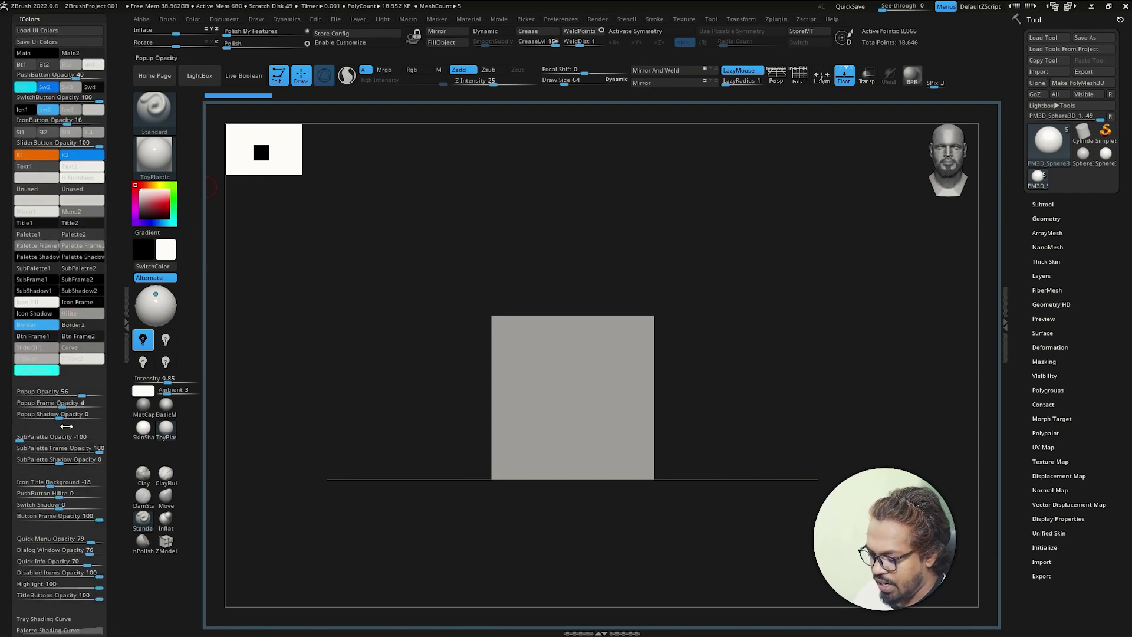
pyautogui.scroll(3, 59, 207)
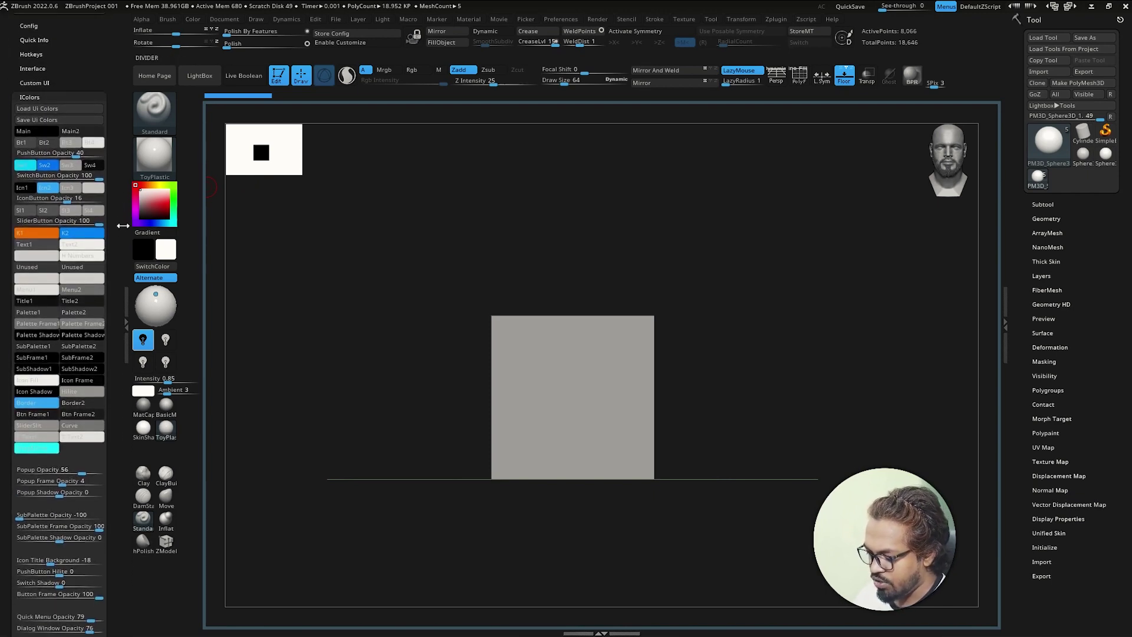
pyautogui.click(42, 121)
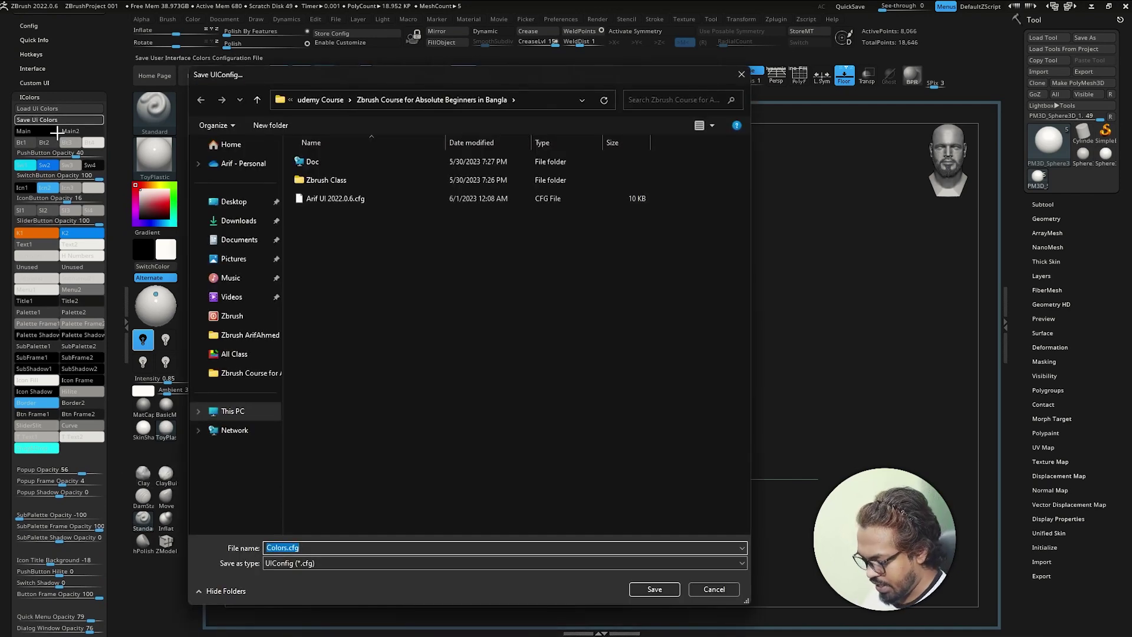
# - Save the UI colour configuration under a new file name in the course folder and dismiss the confirmation
pyautogui.write('Arif Ui')
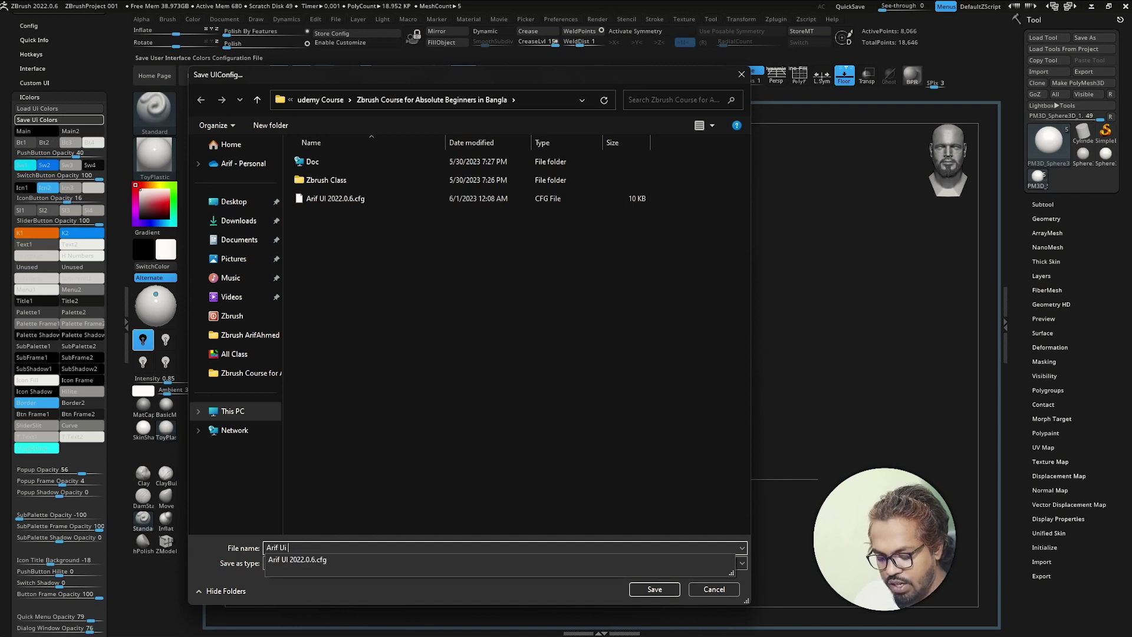
pyautogui.write('col')
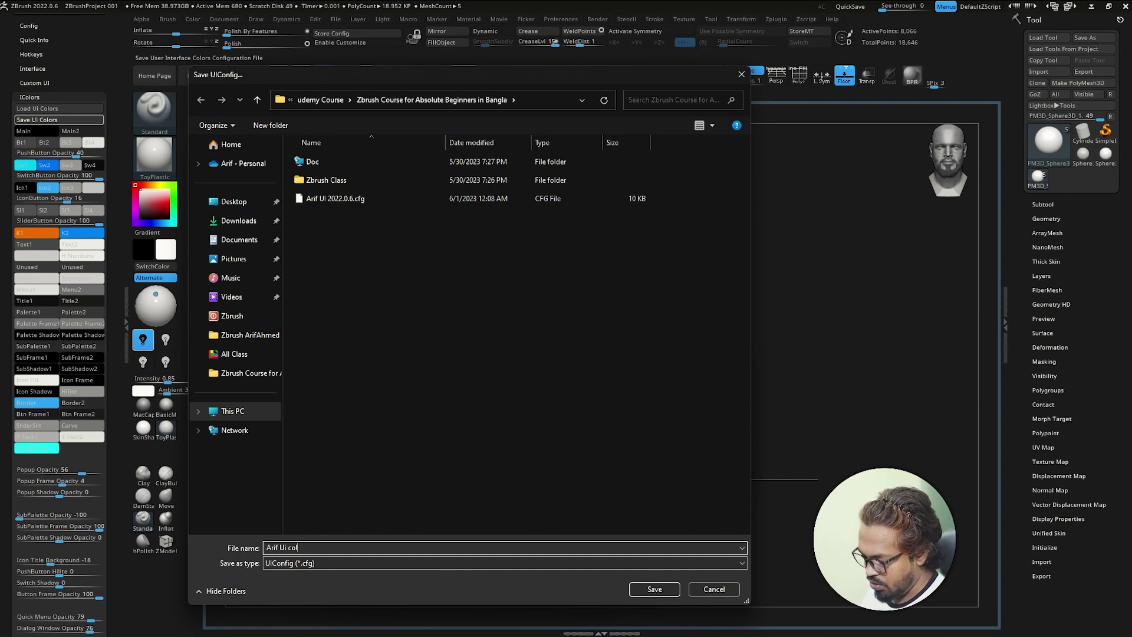
pyautogui.write('or')
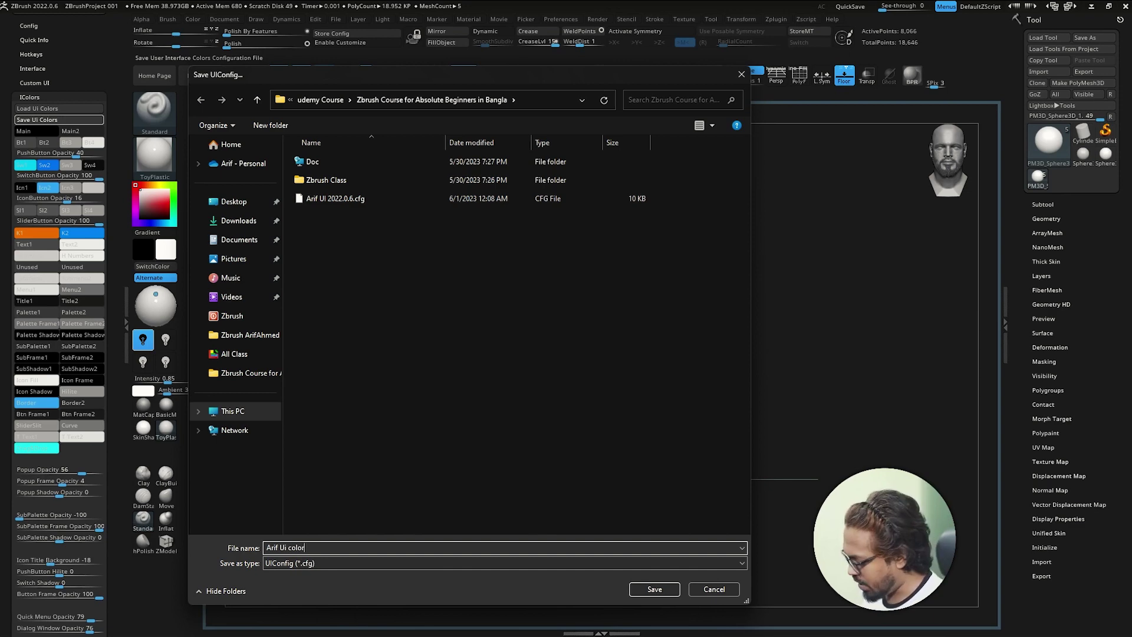
pyautogui.click(656, 589)
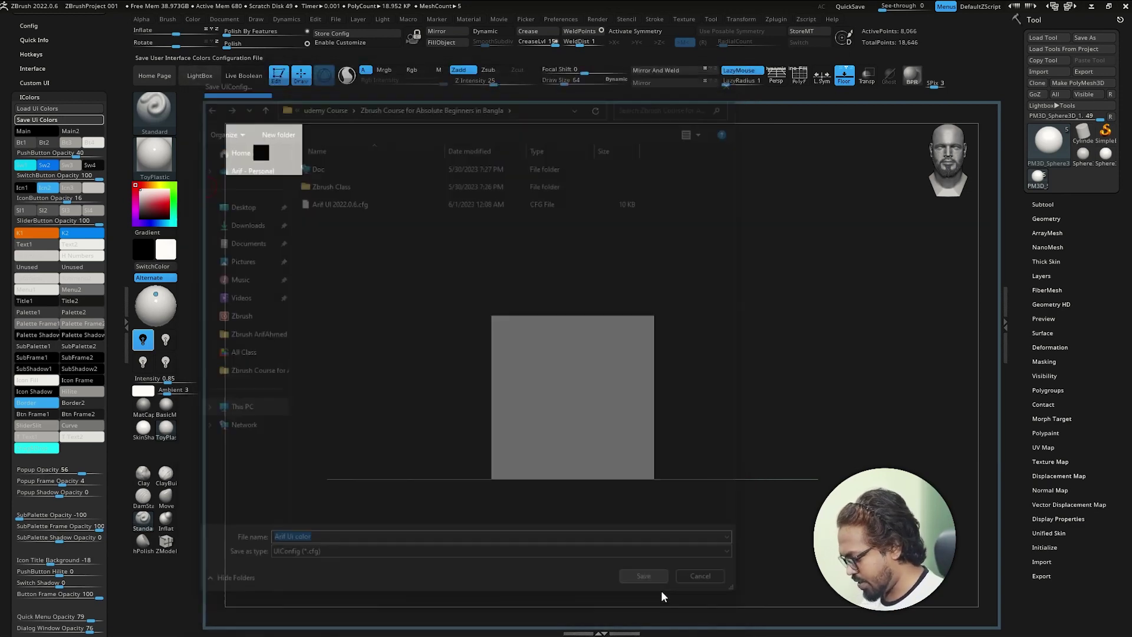
pyautogui.click(640, 368)
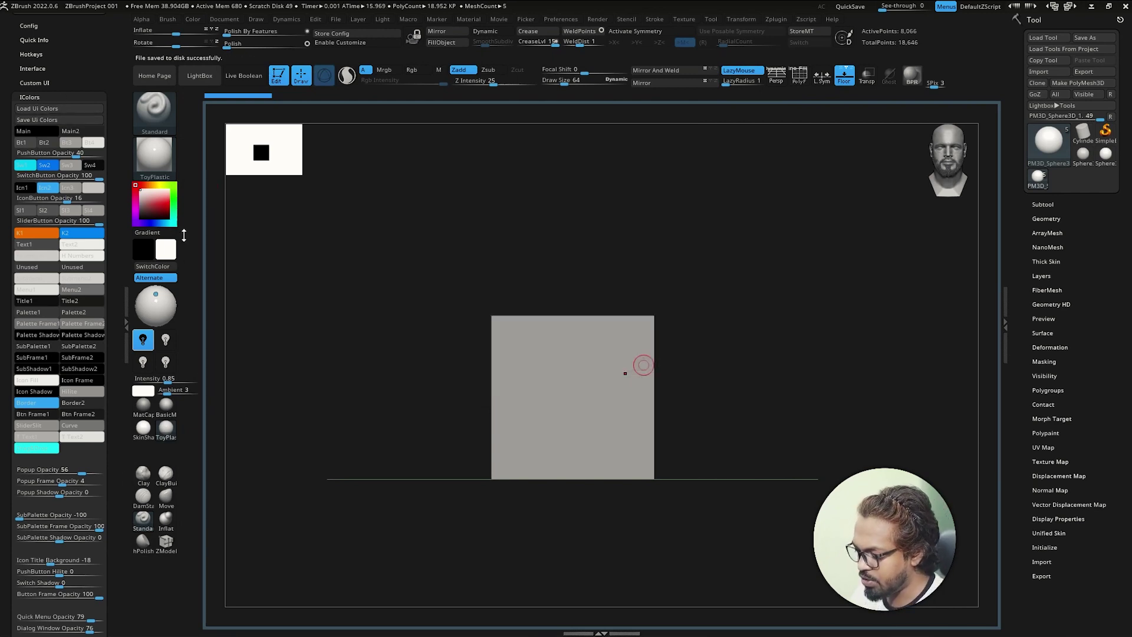
# - Store the custom interface colours as the master configuration and collapse the Icolors settings
pyautogui.click(332, 33)
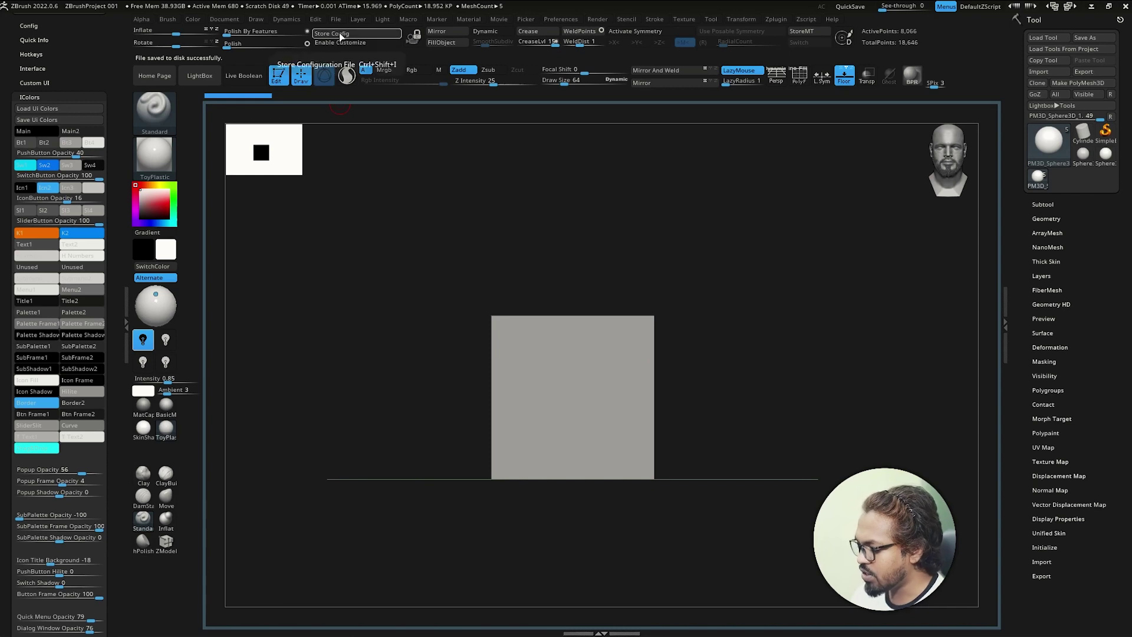
pyautogui.click(661, 367)
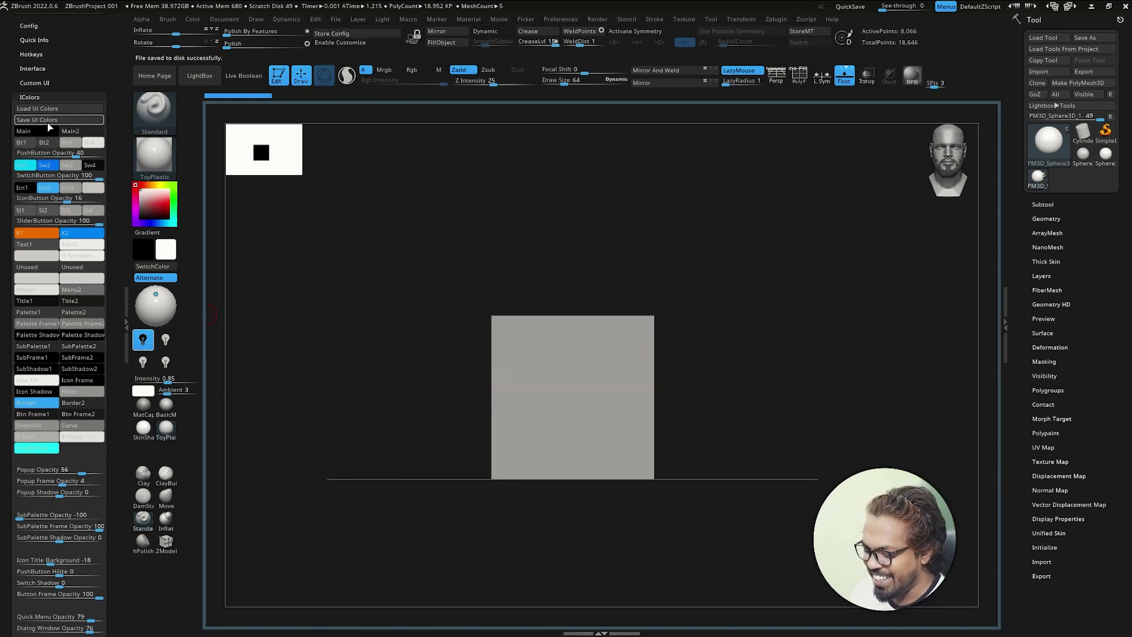
pyautogui.click(39, 97)
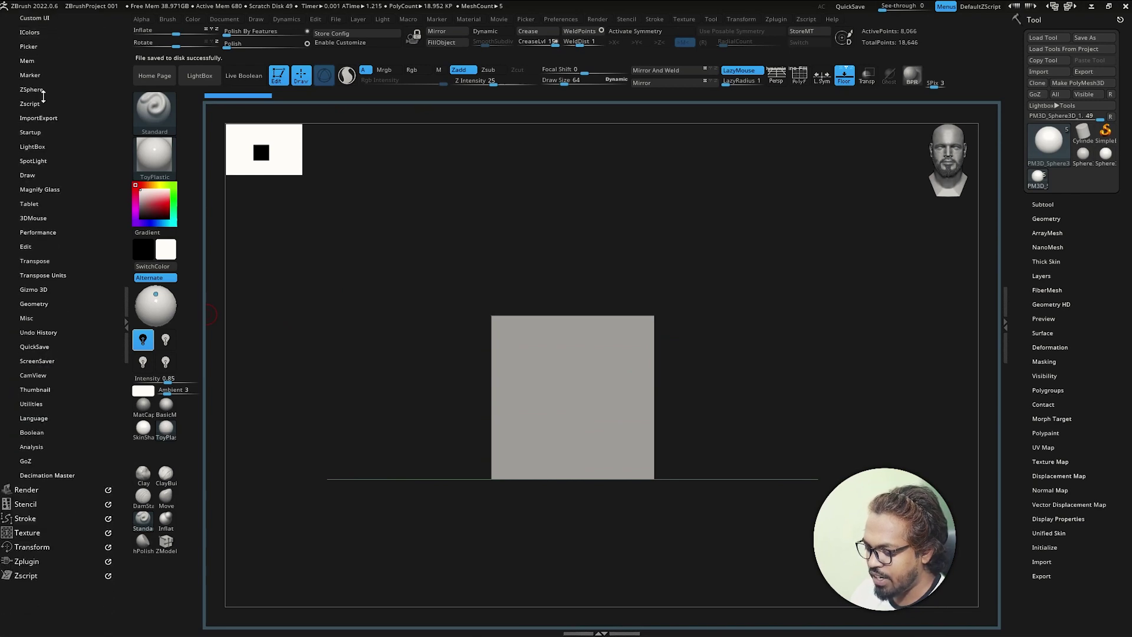
# - Scroll the left tray to the top and toggle it closed and open again
pyautogui.moveTo(100, 217); pyautogui.dragTo(98, 361)
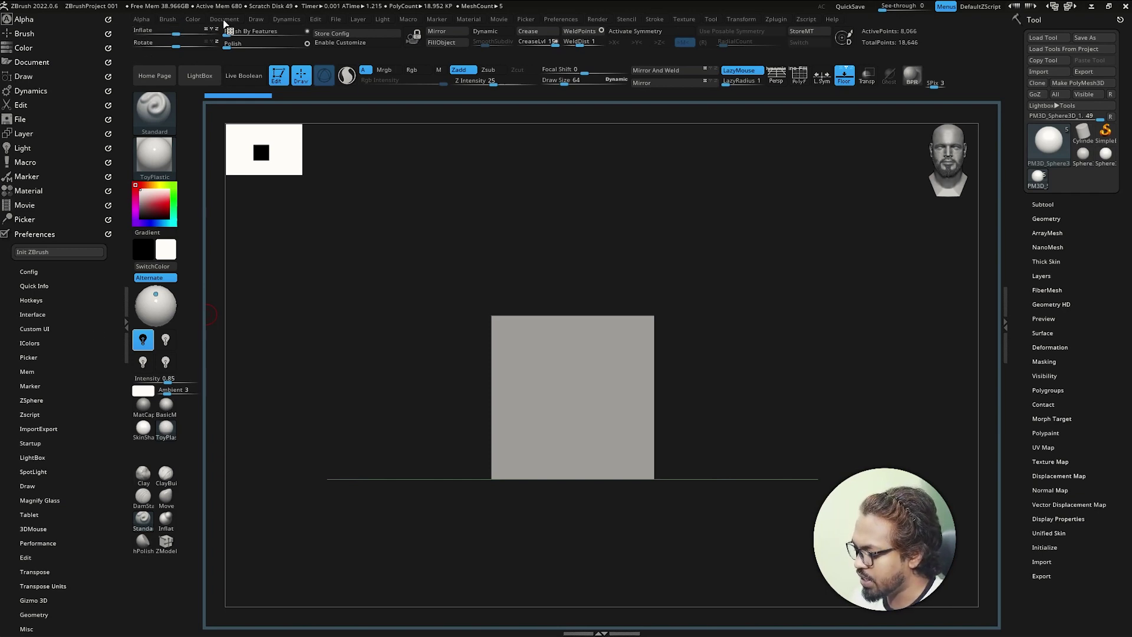
pyautogui.click(226, 19)
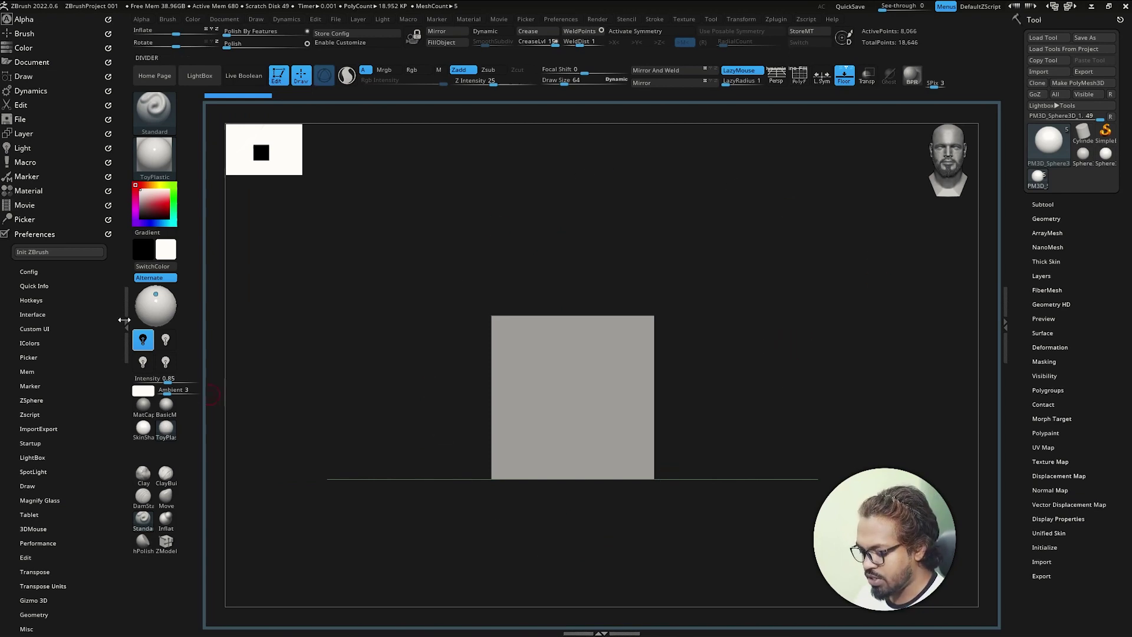
pyautogui.click(126, 346)
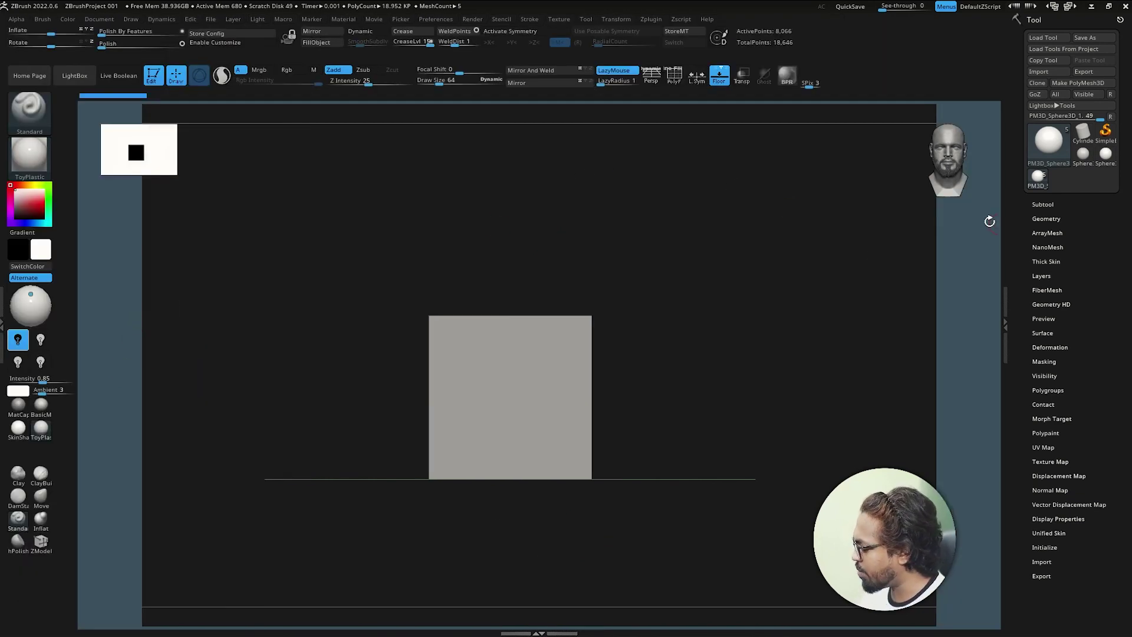
pyautogui.click(2, 322)
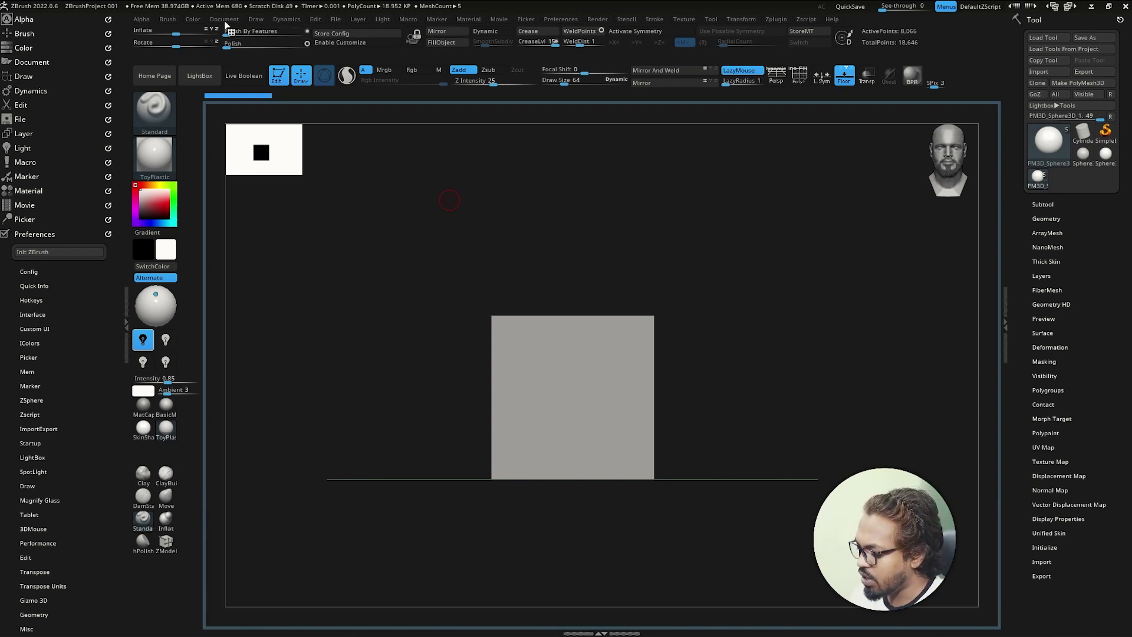
# - Set the Document Width to 1556 so the Height updates to 1028
pyautogui.click(230, 20)
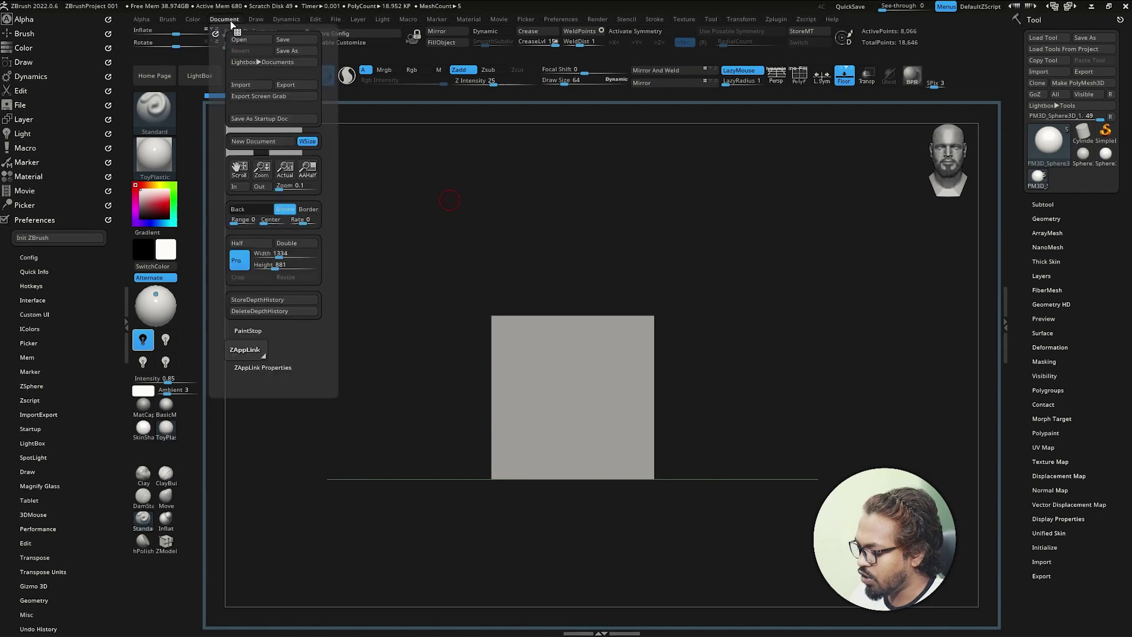
pyautogui.click(289, 256)
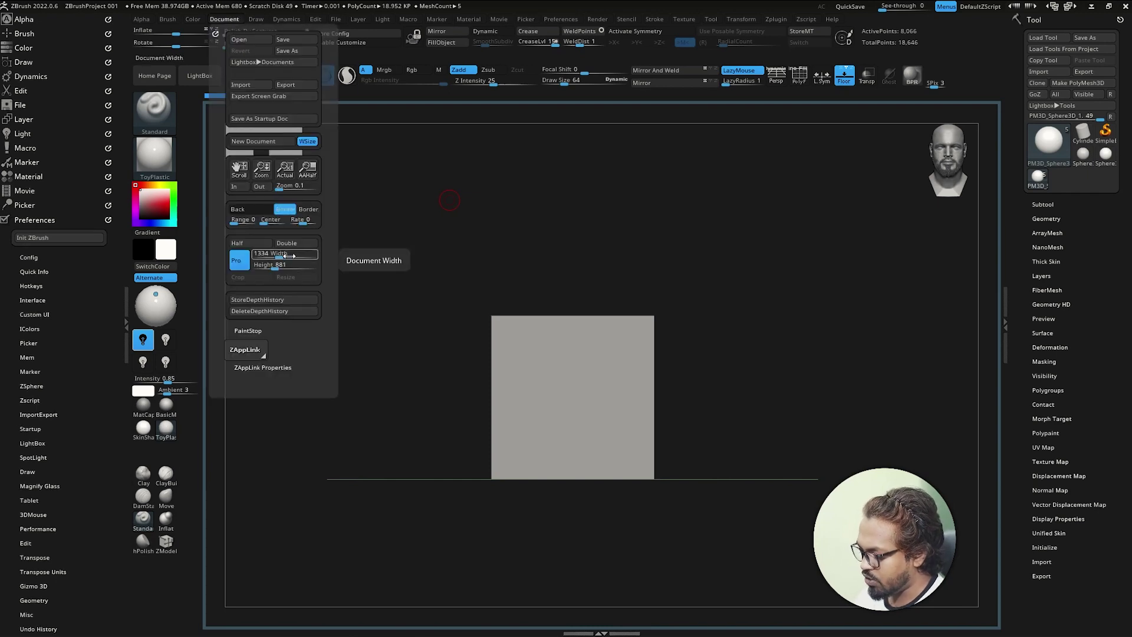
pyautogui.click(126, 323)
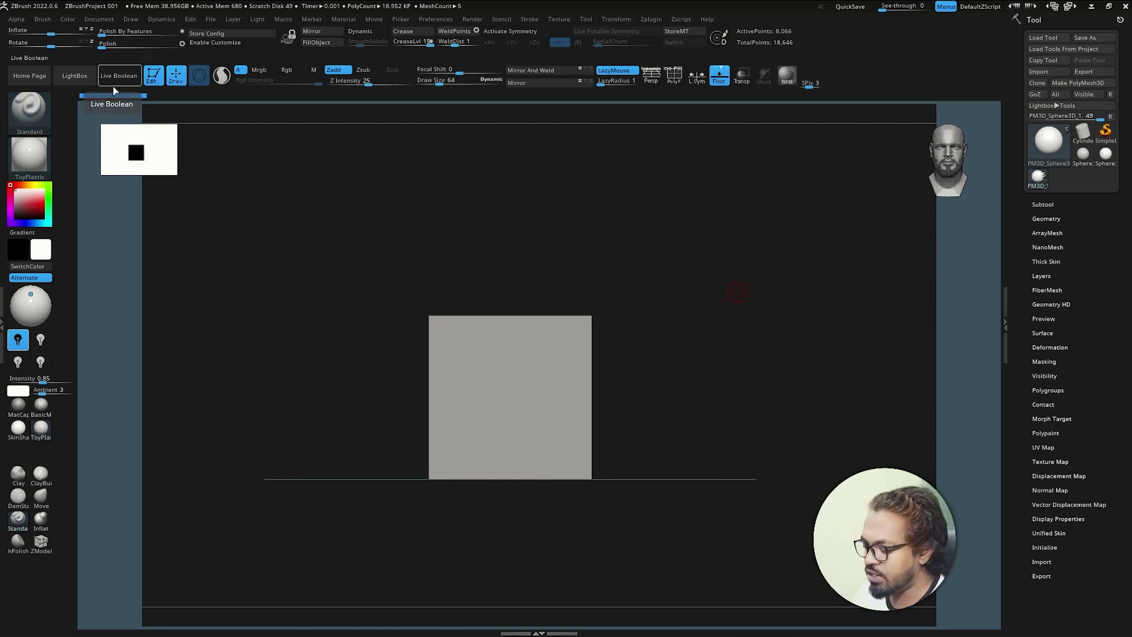
pyautogui.click(102, 20)
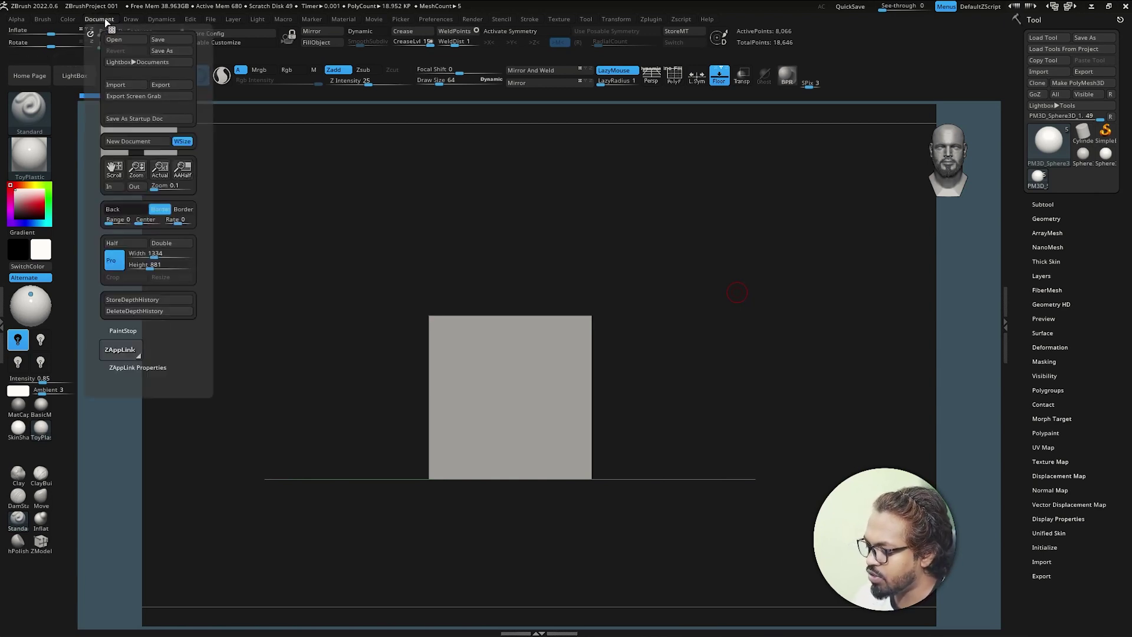
pyautogui.click(159, 253)
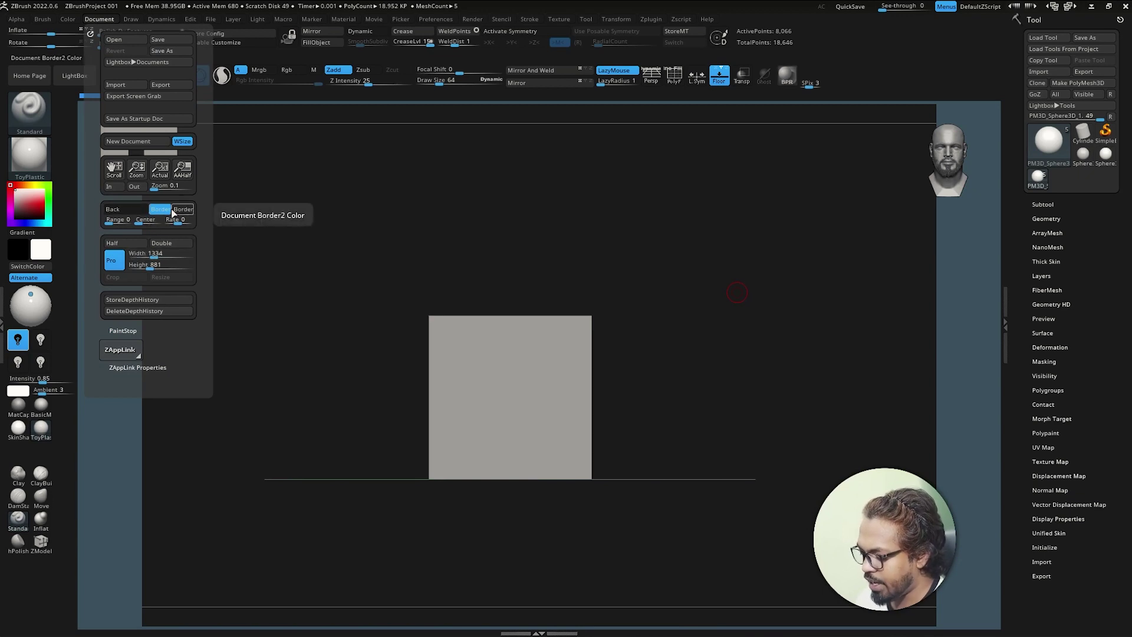
pyautogui.click(168, 253)
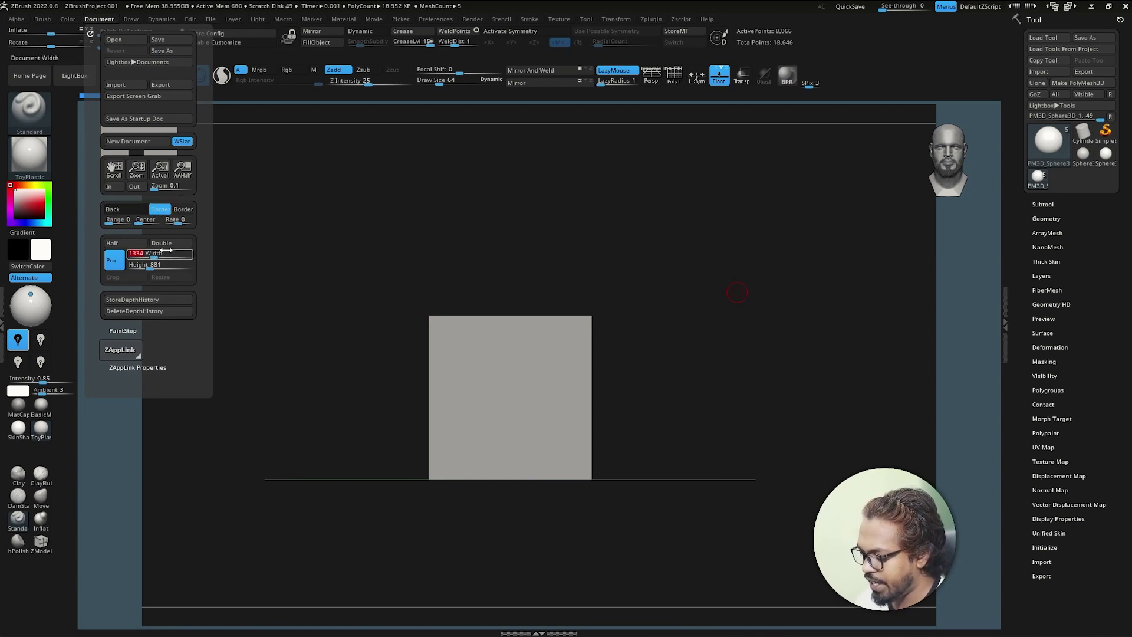
pyautogui.write('1556')
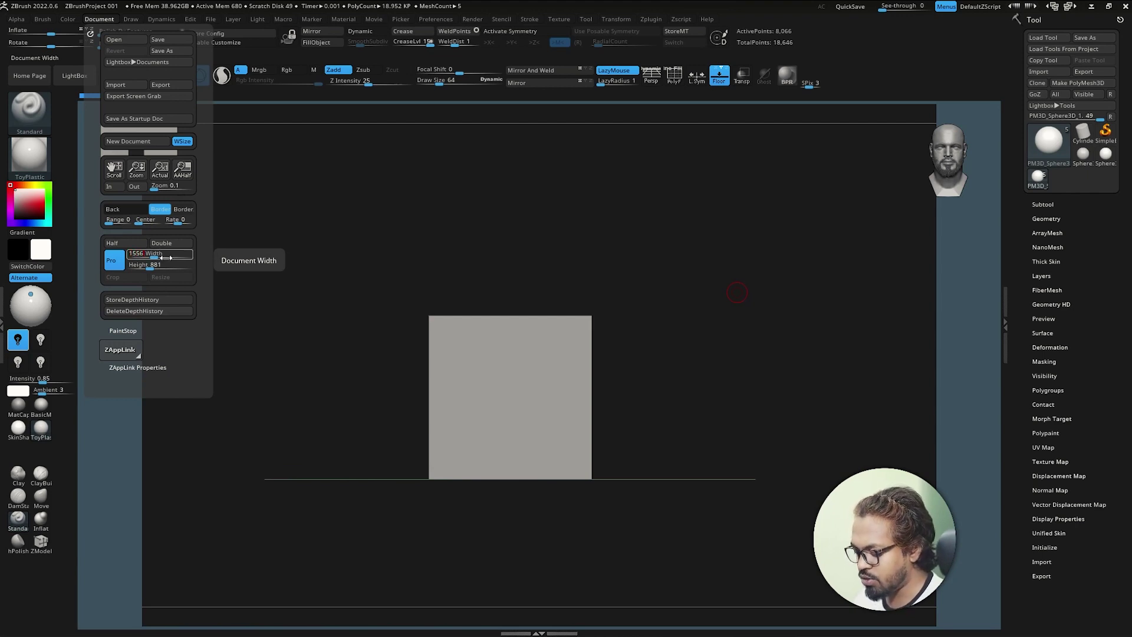
pyautogui.press('Return')
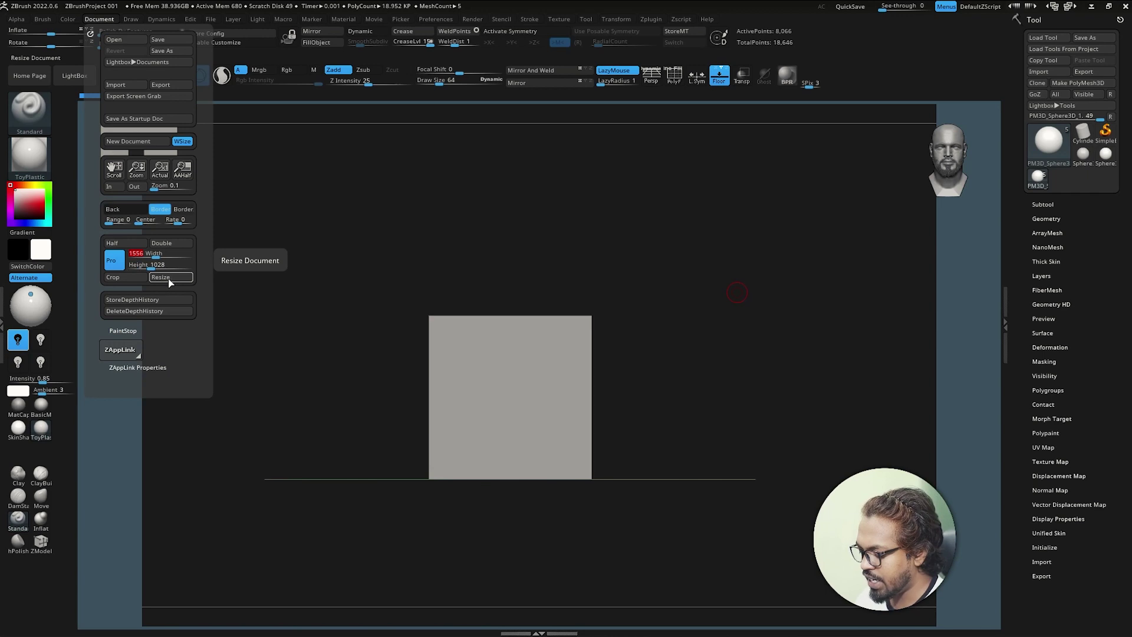
# - Resize the document to 1556×1028, confirm with Yes, and stamp three plane copies on the canvas
pyautogui.click(170, 278)
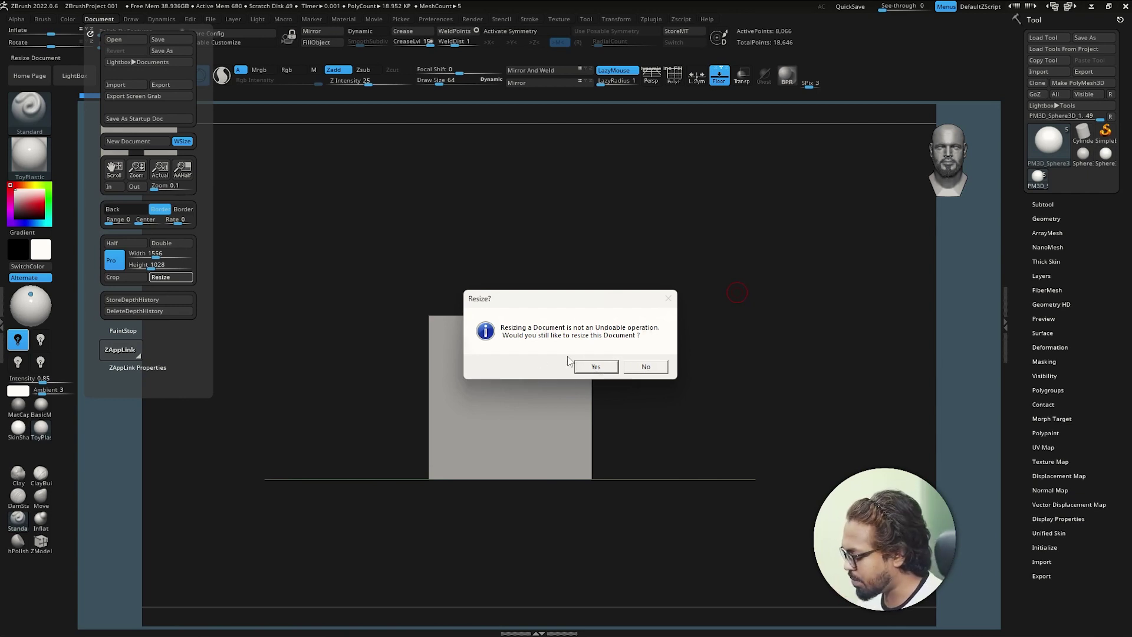
pyautogui.click(596, 367)
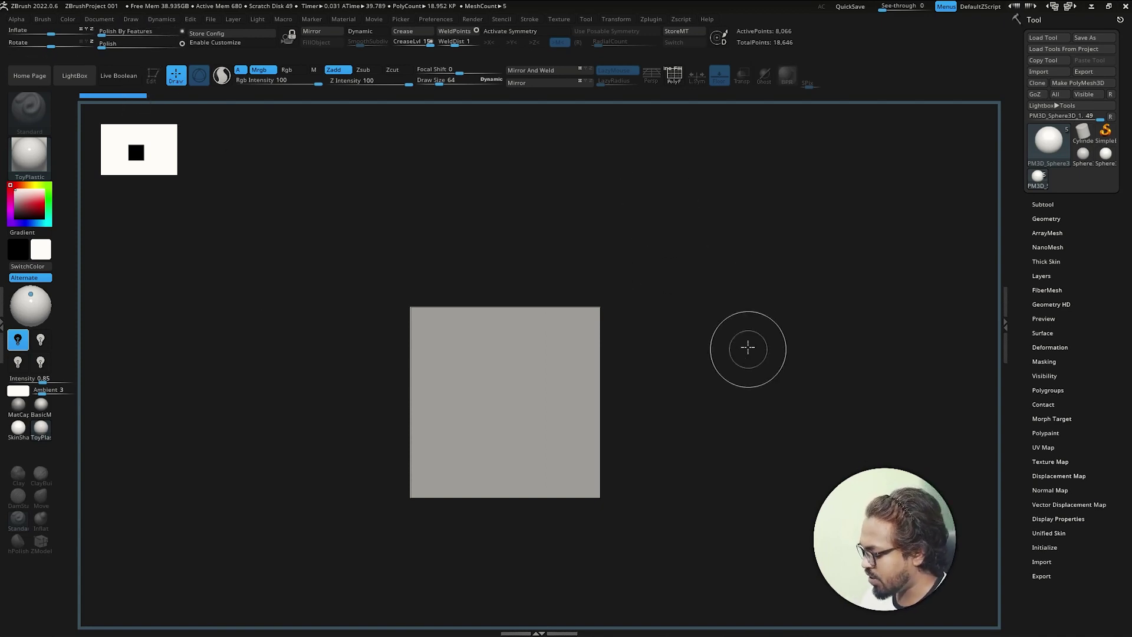
pyautogui.moveTo(701, 350)
pyautogui.mouseDown()
pyautogui.moveTo(810, 319)
pyautogui.moveTo(840, 381)
pyautogui.mouseUp()
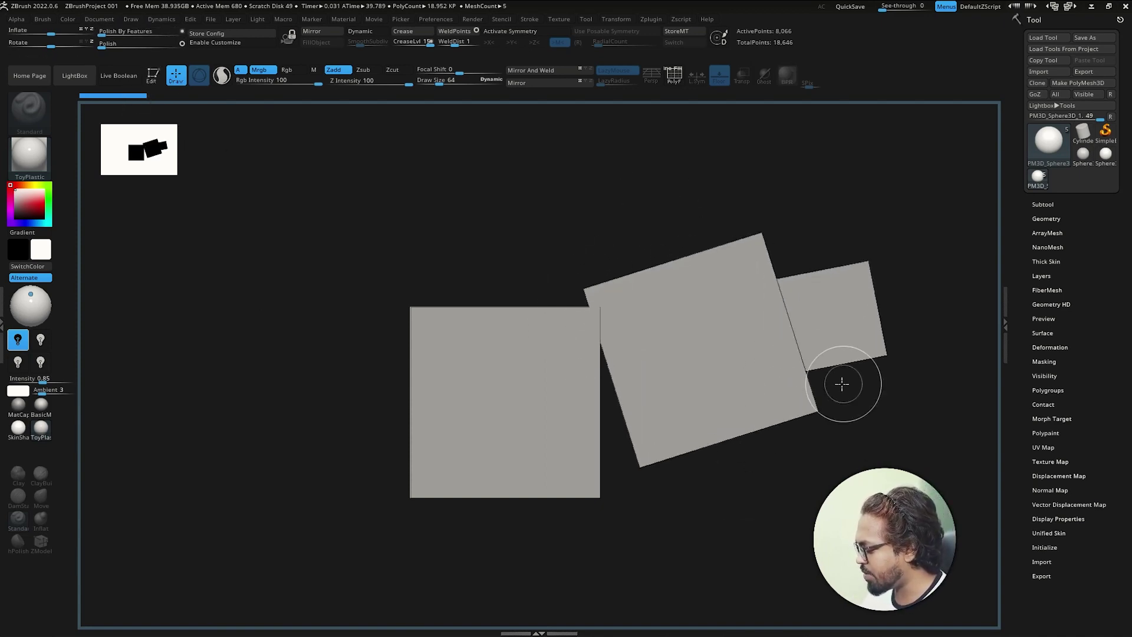
pyautogui.moveTo(820, 478); pyautogui.dragTo(811, 566)
pyautogui.moveTo(912, 441); pyautogui.dragTo(867, 448)
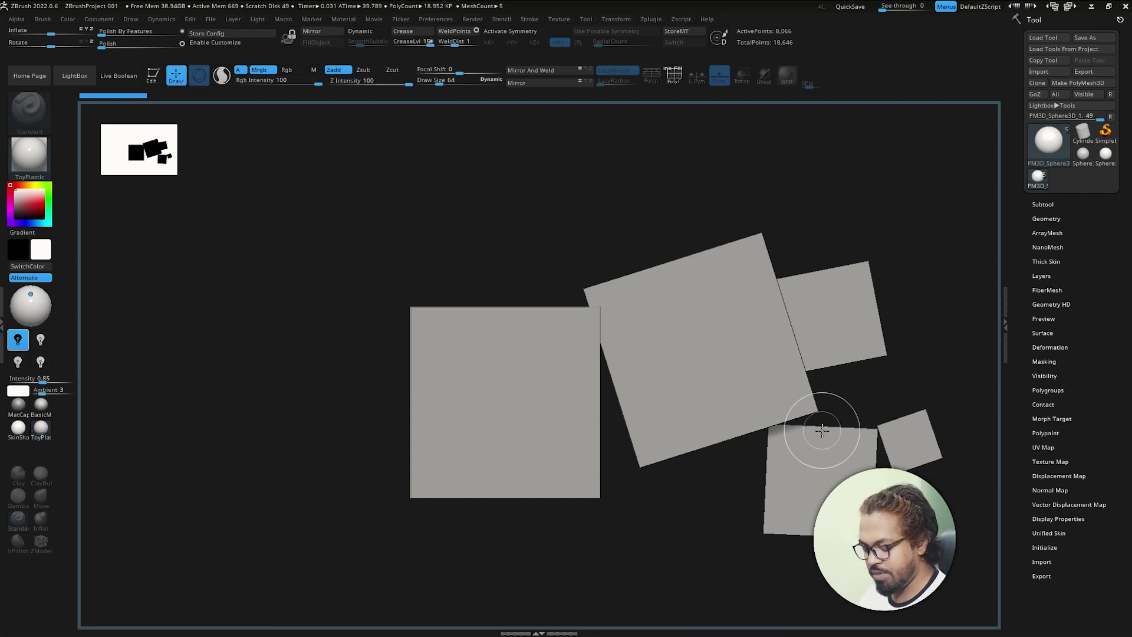
# - Clear the canvas, redraw the cube in Edit mode, and orbit it in 3D
pyautogui.press('ctrl')
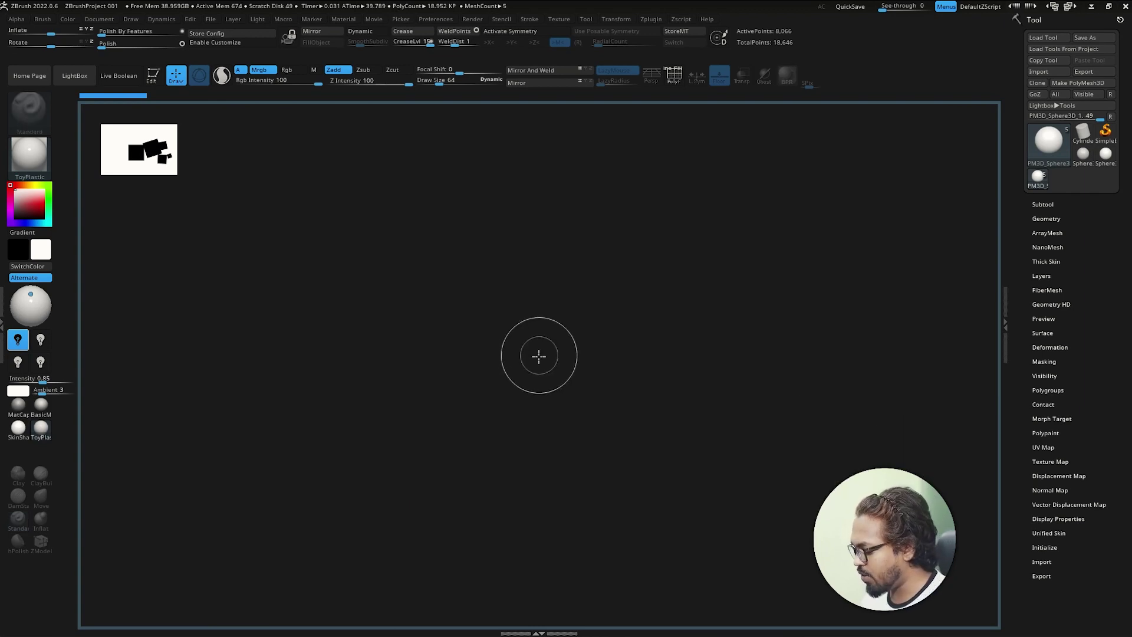
pyautogui.moveTo(538, 354); pyautogui.dragTo(541, 478)
pyautogui.press('t')
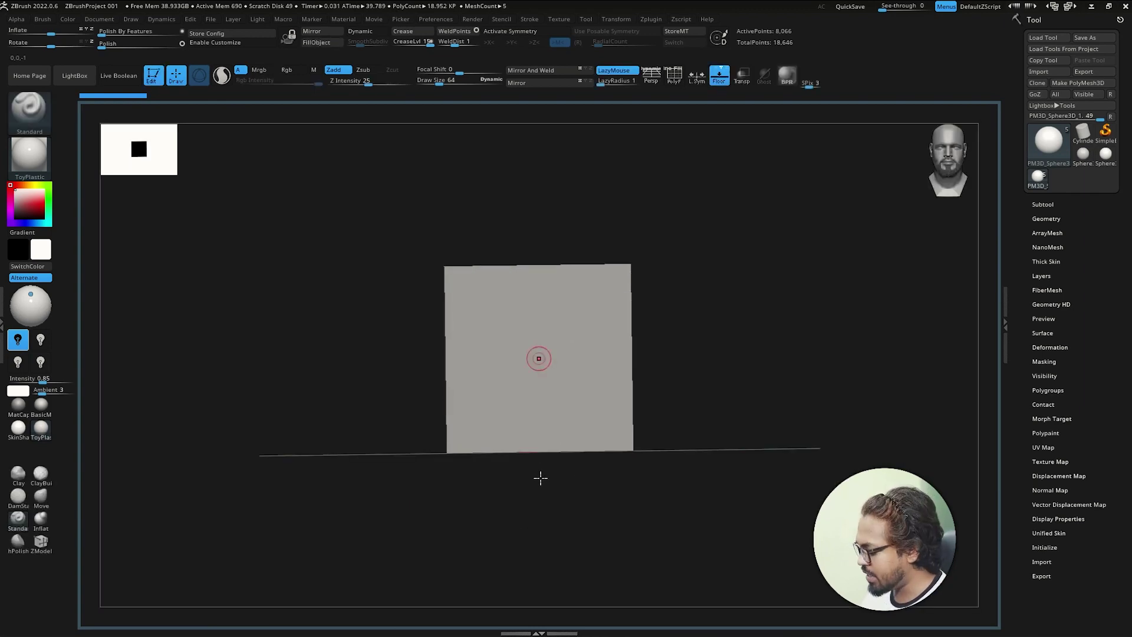
pyautogui.moveTo(804, 405)
pyautogui.keyDown('alt'); pyautogui.mouseDown()
pyautogui.moveTo(749, 395)
pyautogui.moveTo(798, 413)
pyautogui.mouseUp(); pyautogui.keyUp('alt')
pyautogui.moveTo(802, 370)
pyautogui.mouseDown()
pyautogui.moveTo(801, 413)
pyautogui.moveTo(728, 470)
pyautogui.moveTo(746, 411)
pyautogui.moveTo(789, 412)
pyautogui.mouseUp()
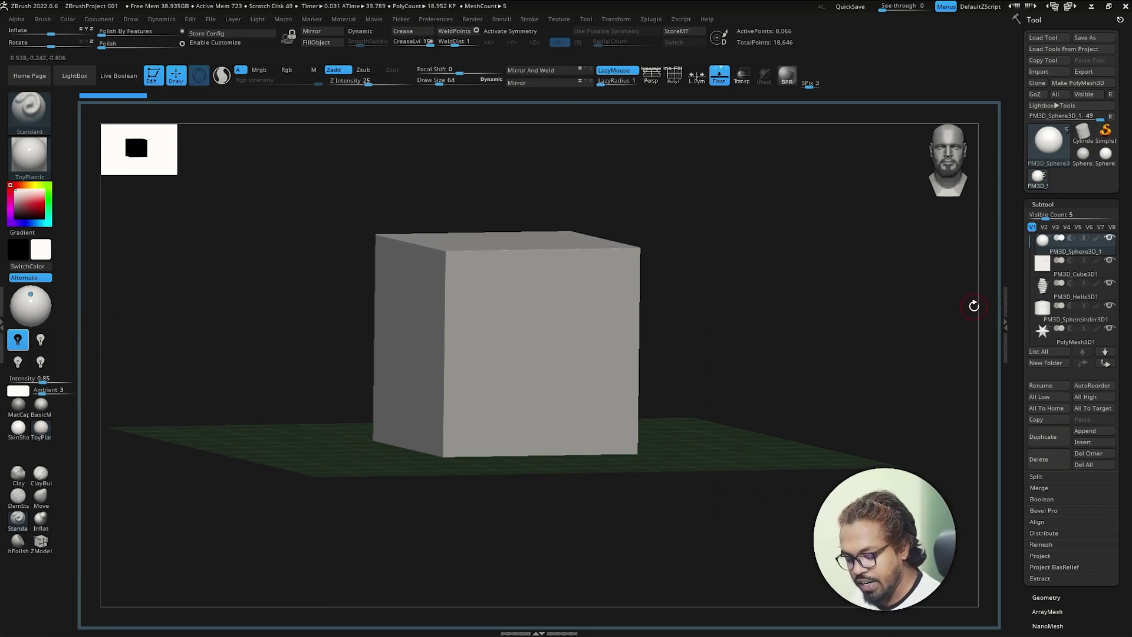
pyautogui.press('Tab')
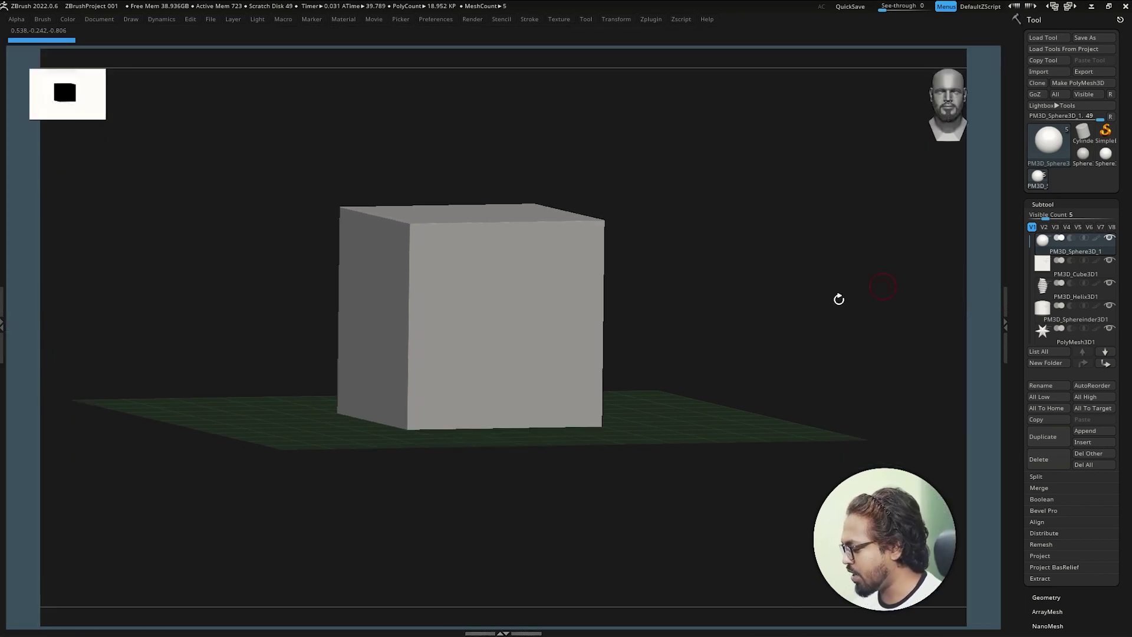
pyautogui.moveTo(802, 382)
pyautogui.keyDown('ctrl'); pyautogui.mouseDown(button='right')
pyautogui.moveTo(809, 376)
pyautogui.moveTo(790, 387)
pyautogui.moveTo(818, 395)
pyautogui.mouseUp(button='right'); pyautogui.keyUp('ctrl')
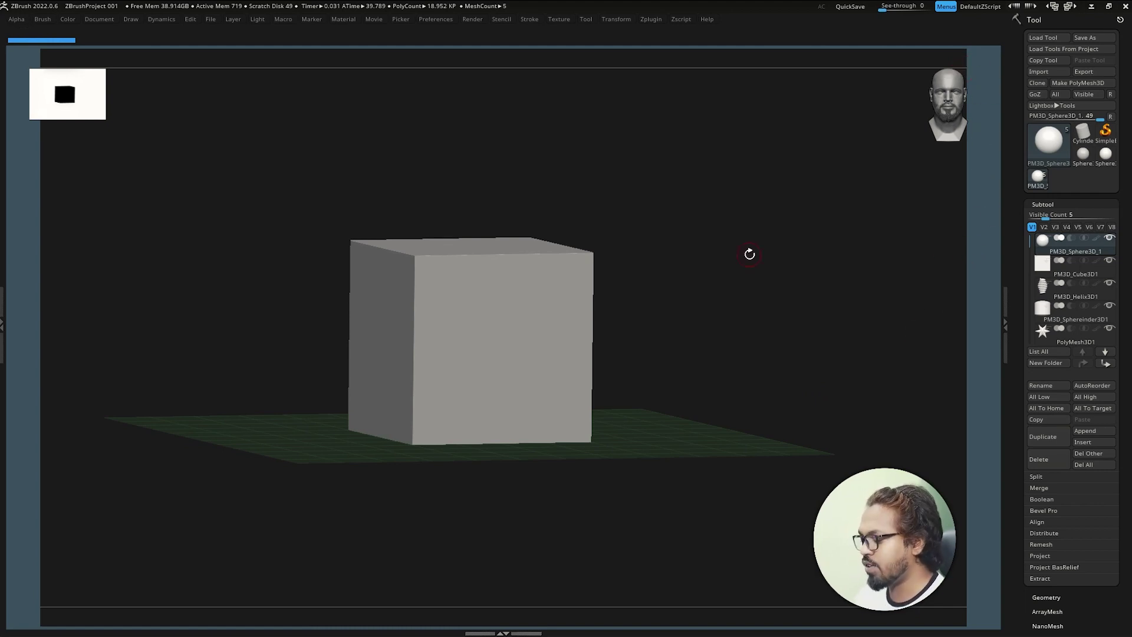
pyautogui.press('Tab')
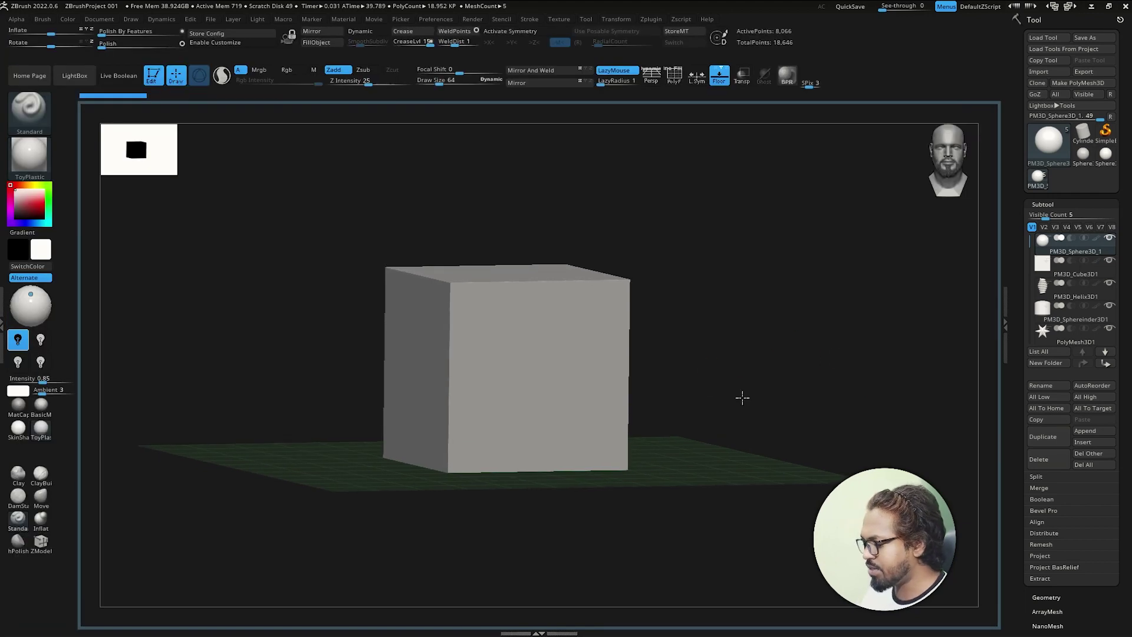
pyautogui.moveTo(763, 401)
pyautogui.mouseDown()
pyautogui.moveTo(771, 392)
pyautogui.moveTo(763, 396)
pyautogui.mouseUp()
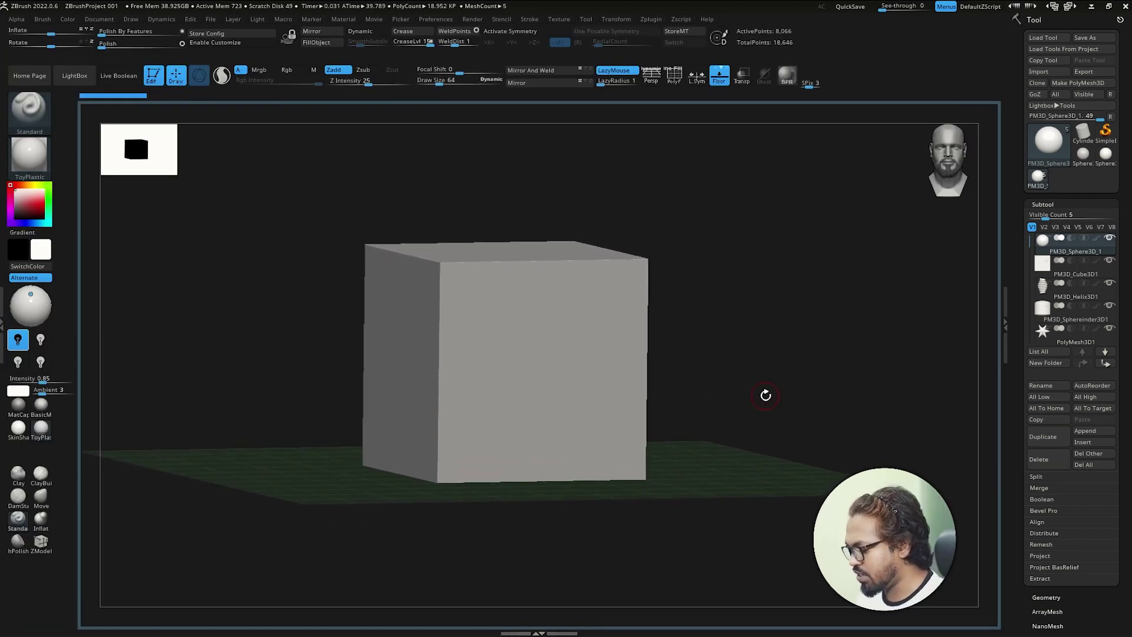
pyautogui.moveTo(852, 384)
pyautogui.mouseDown()
pyautogui.moveTo(844, 470)
pyautogui.moveTo(865, 380)
pyautogui.moveTo(870, 395)
pyautogui.moveTo(822, 422)
pyautogui.moveTo(799, 407)
pyautogui.moveTo(830, 415)
pyautogui.moveTo(824, 427)
pyautogui.moveTo(820, 412)
pyautogui.mouseUp()
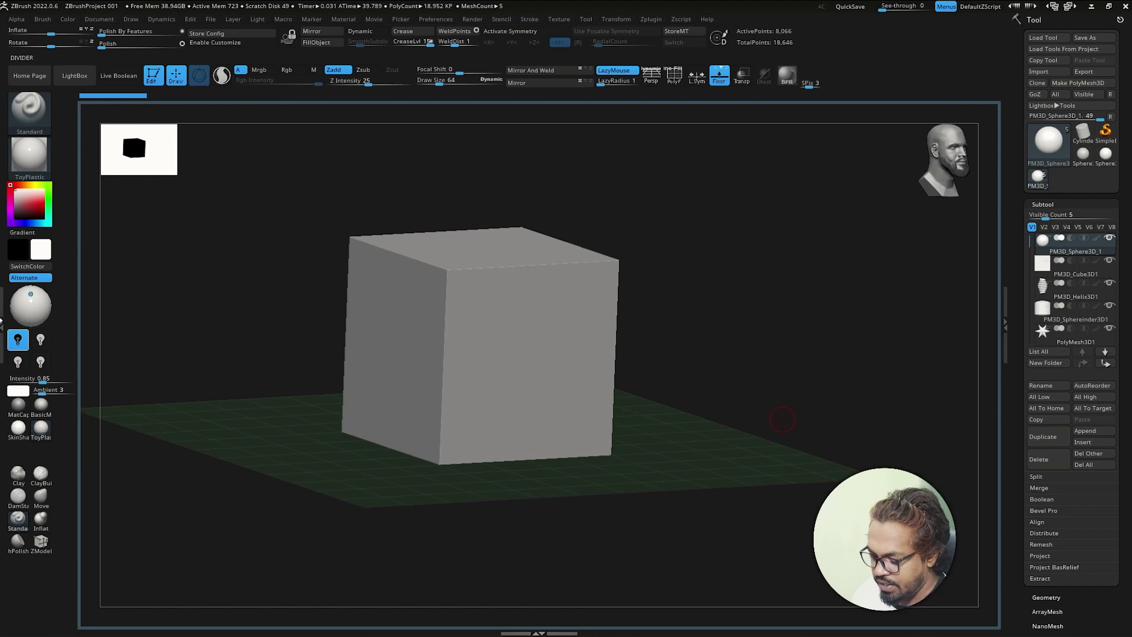
# - Reopen the preferences tray, check the document height, and snap the cube to front view
pyautogui.click(5, 319)
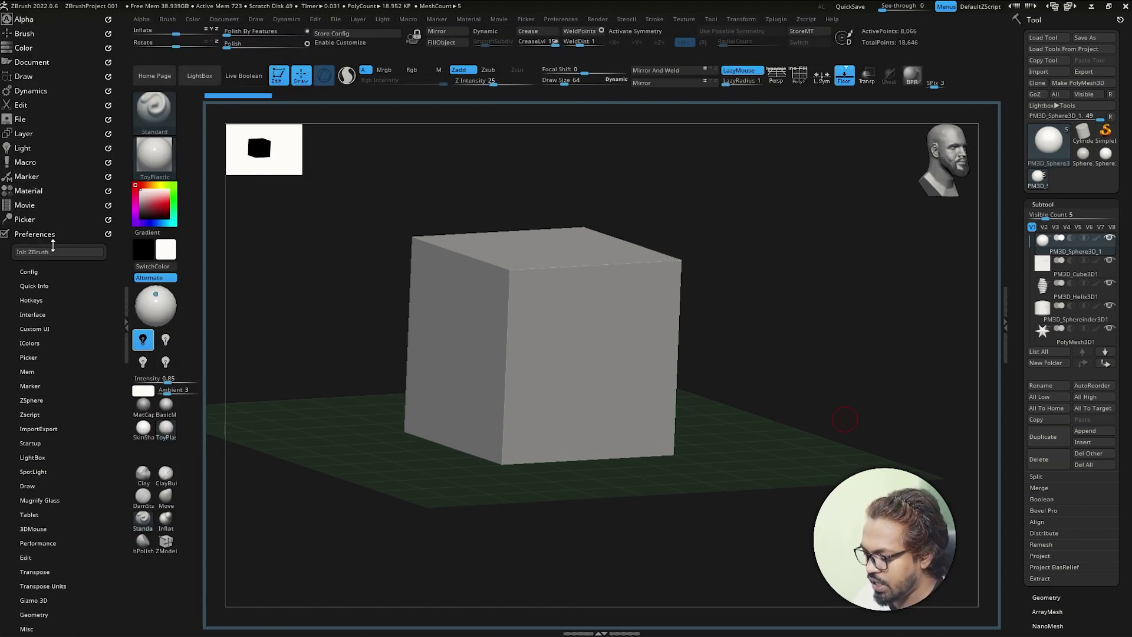
pyautogui.click(234, 22)
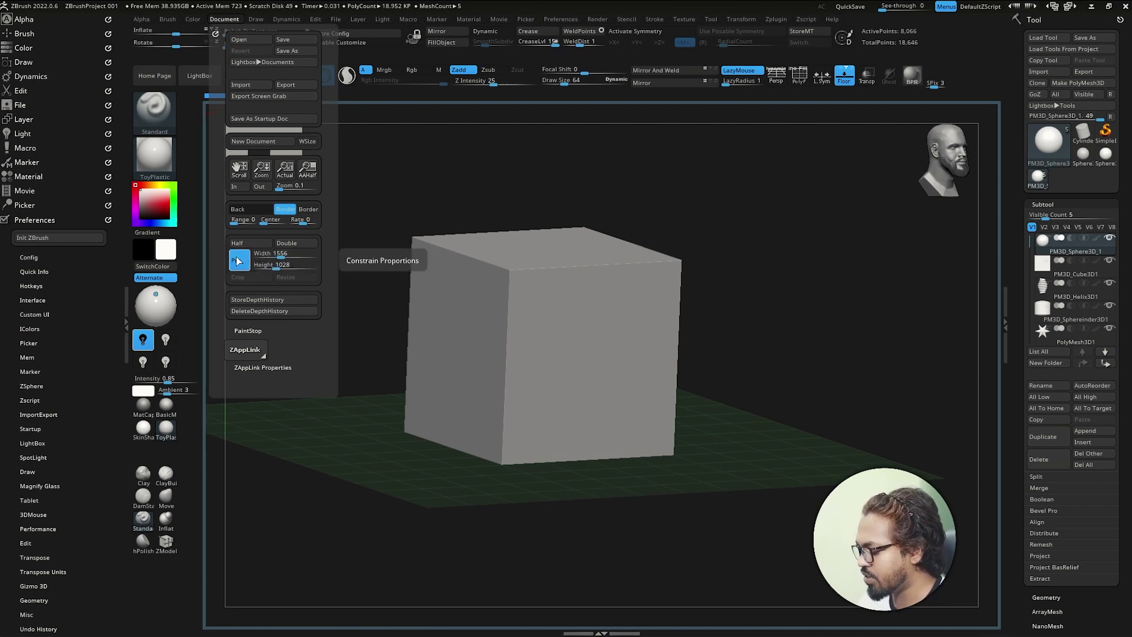
pyautogui.click(288, 265)
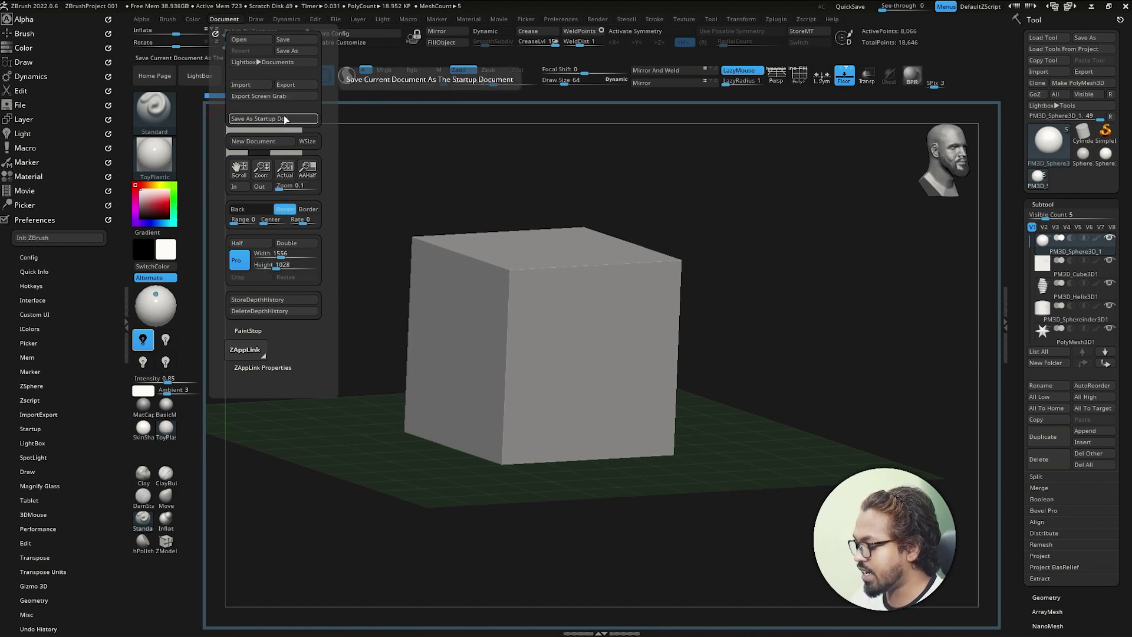
pyautogui.moveTo(824, 392)
pyautogui.keyDown('shift'); pyautogui.mouseDown()
pyautogui.moveTo(846, 422)
pyautogui.moveTo(803, 431)
pyautogui.moveTo(837, 430)
pyautogui.moveTo(819, 412)
pyautogui.moveTo(827, 432)
pyautogui.moveTo(831, 415)
pyautogui.mouseUp(); pyautogui.keyUp('shift')
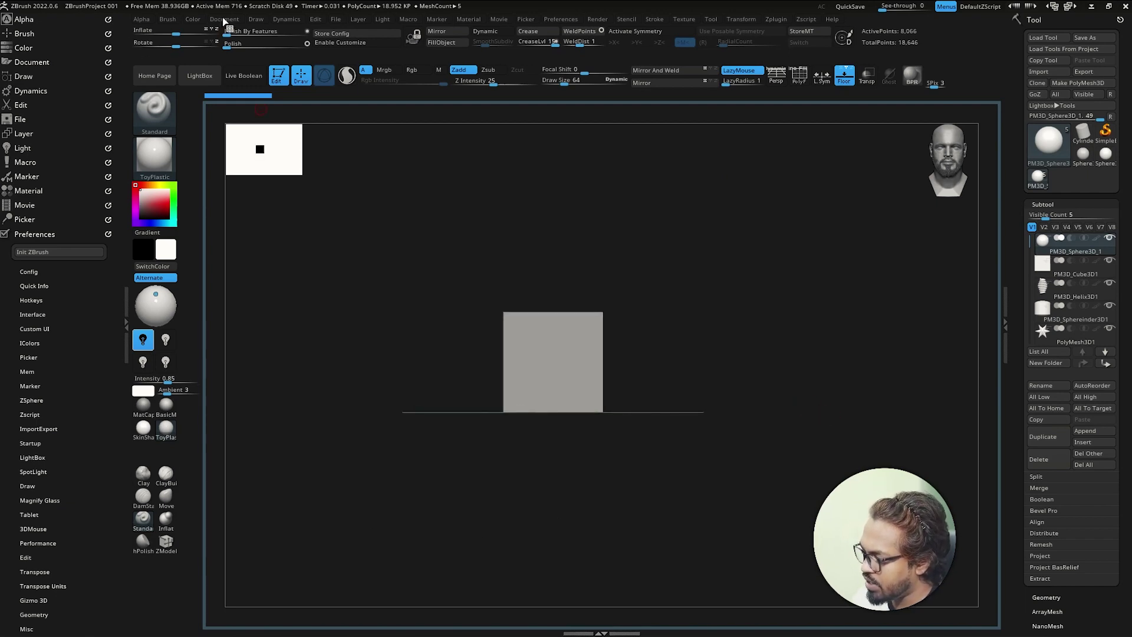
# - Save the cube document as the startup document and orbit to show its top face
pyautogui.click(224, 19)
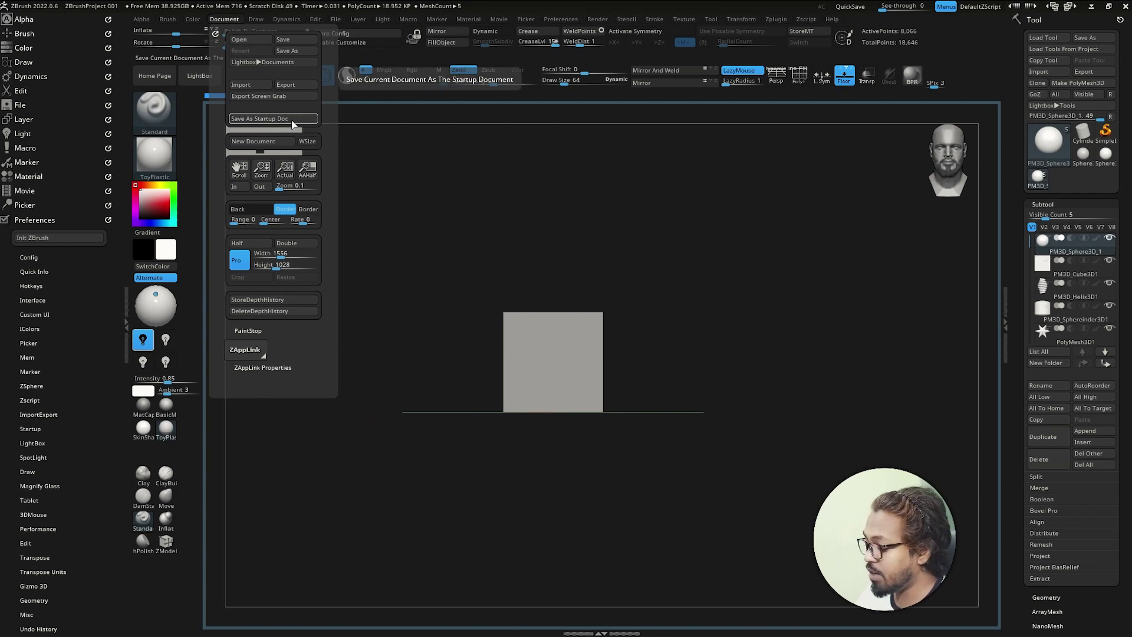
pyautogui.click(289, 120)
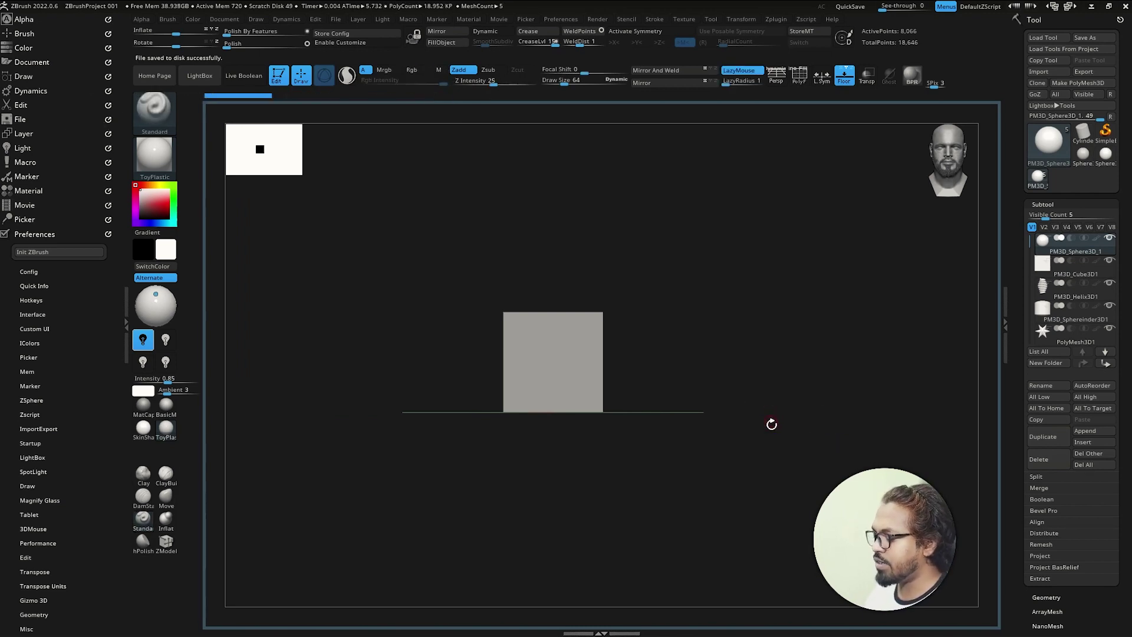
pyautogui.moveTo(772, 424)
pyautogui.mouseDown()
pyautogui.moveTo(785, 400)
pyautogui.moveTo(901, 397)
pyautogui.moveTo(738, 402)
pyautogui.moveTo(824, 405)
pyautogui.moveTo(832, 413)
pyautogui.moveTo(812, 414)
pyautogui.moveTo(817, 454)
pyautogui.moveTo(771, 420)
pyautogui.moveTo(789, 402)
pyautogui.moveTo(839, 423)
pyautogui.moveTo(720, 369)
pyautogui.moveTo(749, 369)
pyautogui.moveTo(702, 372)
pyautogui.moveTo(778, 389)
pyautogui.mouseUp()
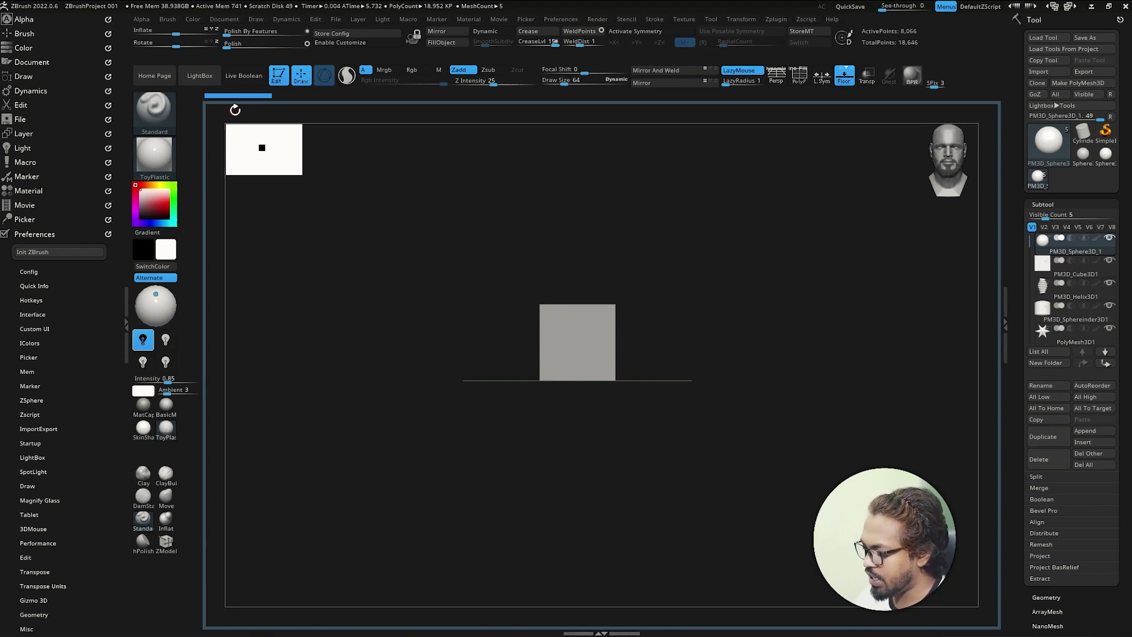
# - Scroll down the Preferences tray and inspect the Performance settings, leaving them unchanged
pyautogui.click(224, 19)
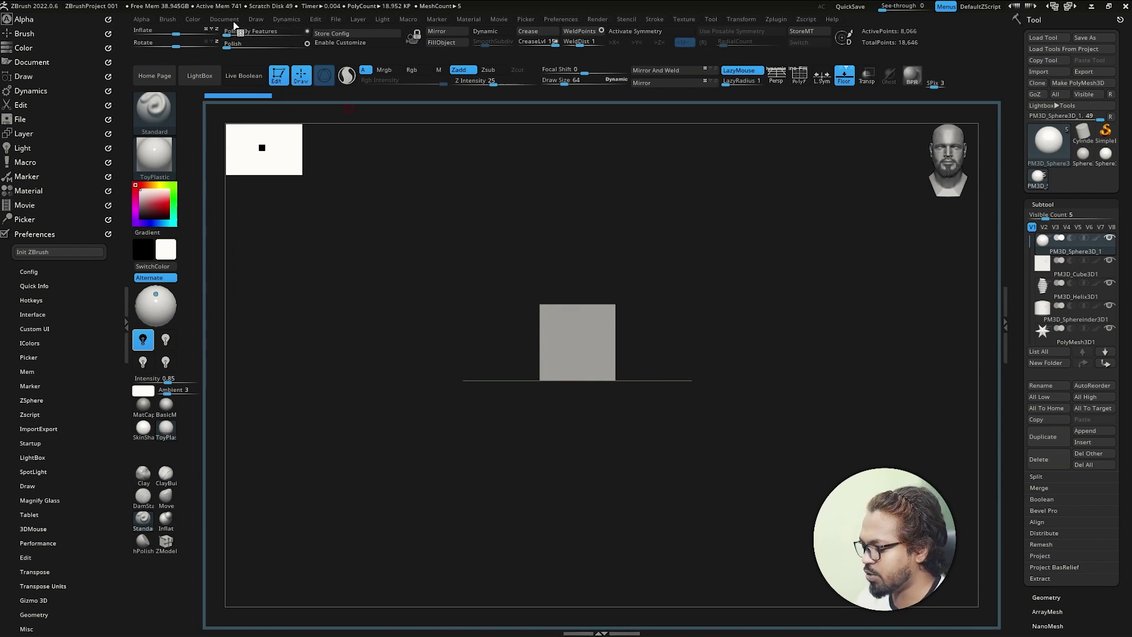
pyautogui.click(234, 24)
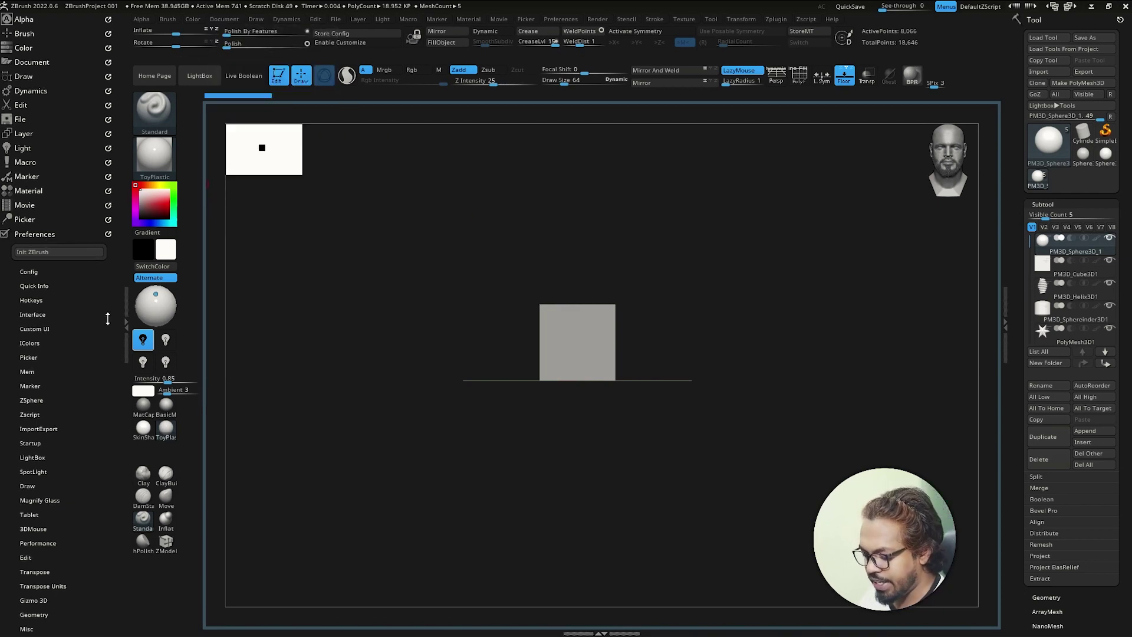
pyautogui.scroll(-3, 68, 412)
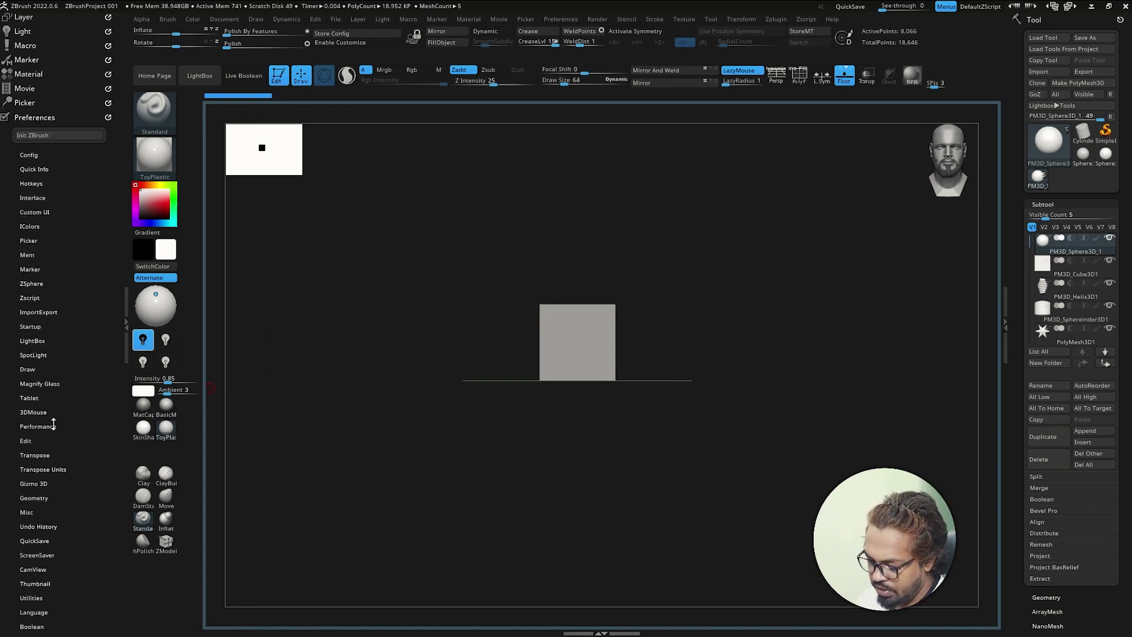
pyautogui.moveTo(59, 498); pyautogui.dragTo(90, 402)
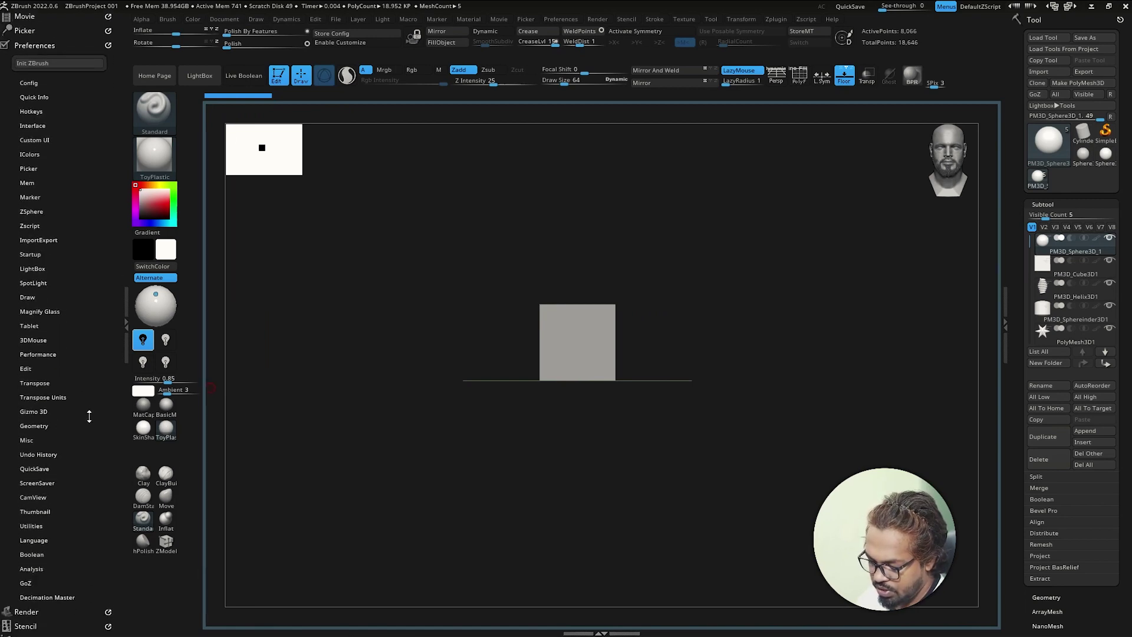
pyautogui.click(58, 335)
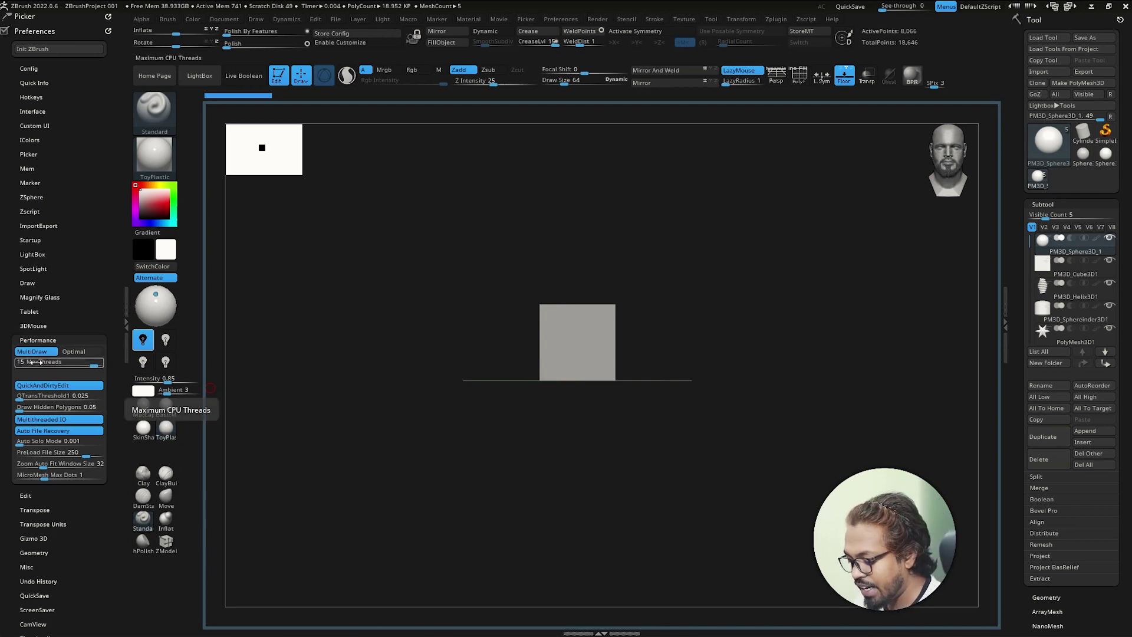
pyautogui.click(55, 339)
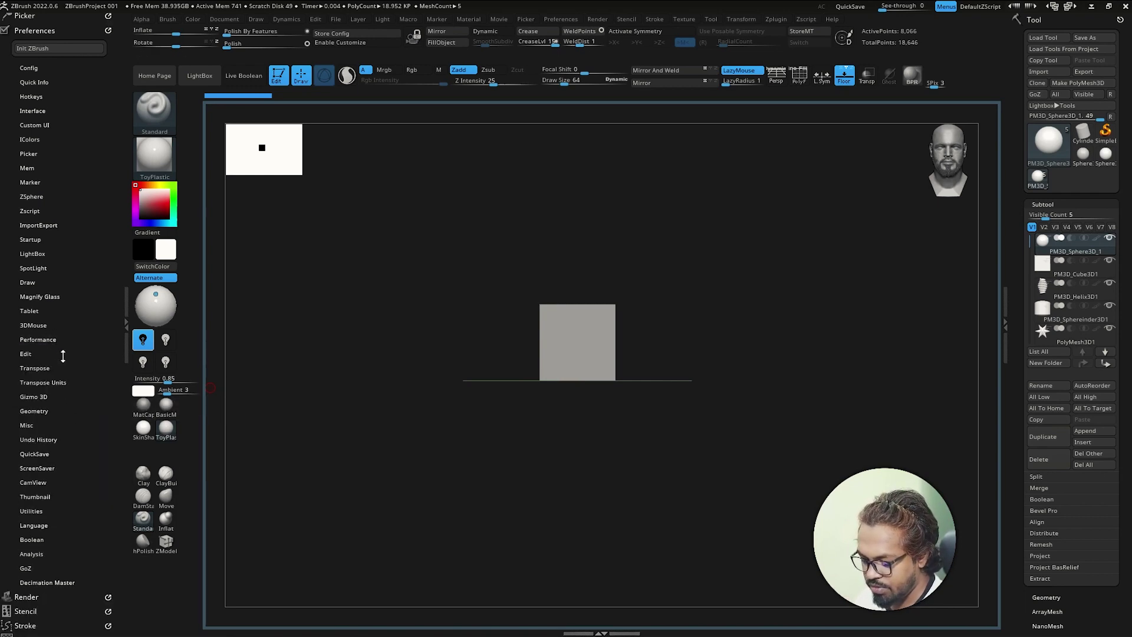
# - Expand Undo History and check Max Undos Size 8 and Max Undo History 10000
pyautogui.click(57, 440)
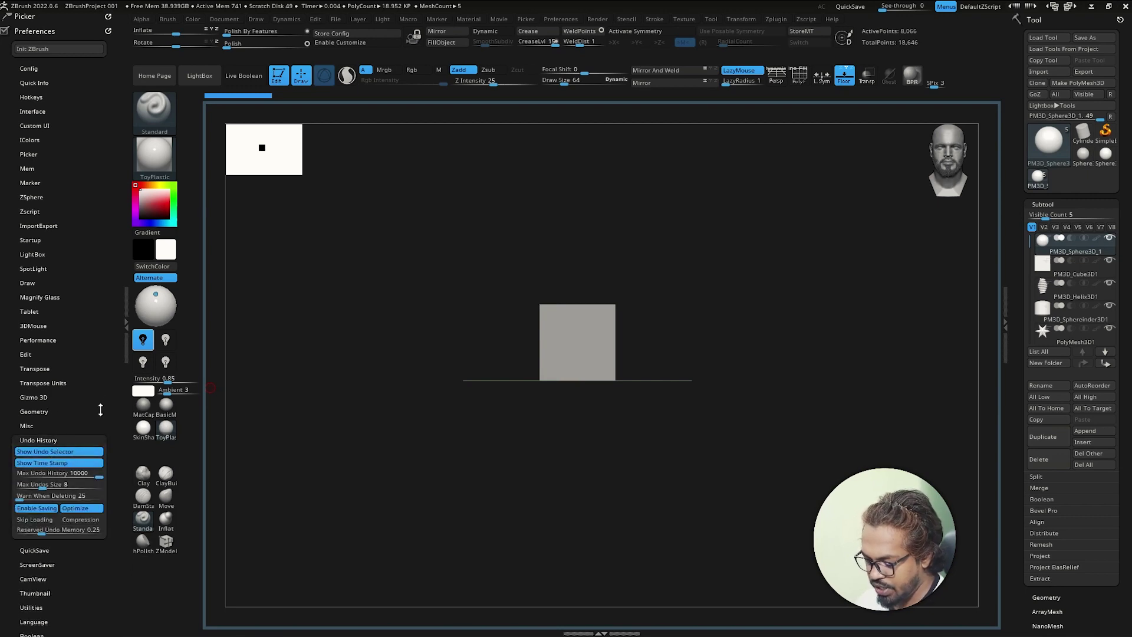
pyautogui.moveTo(101, 396); pyautogui.dragTo(107, 356)
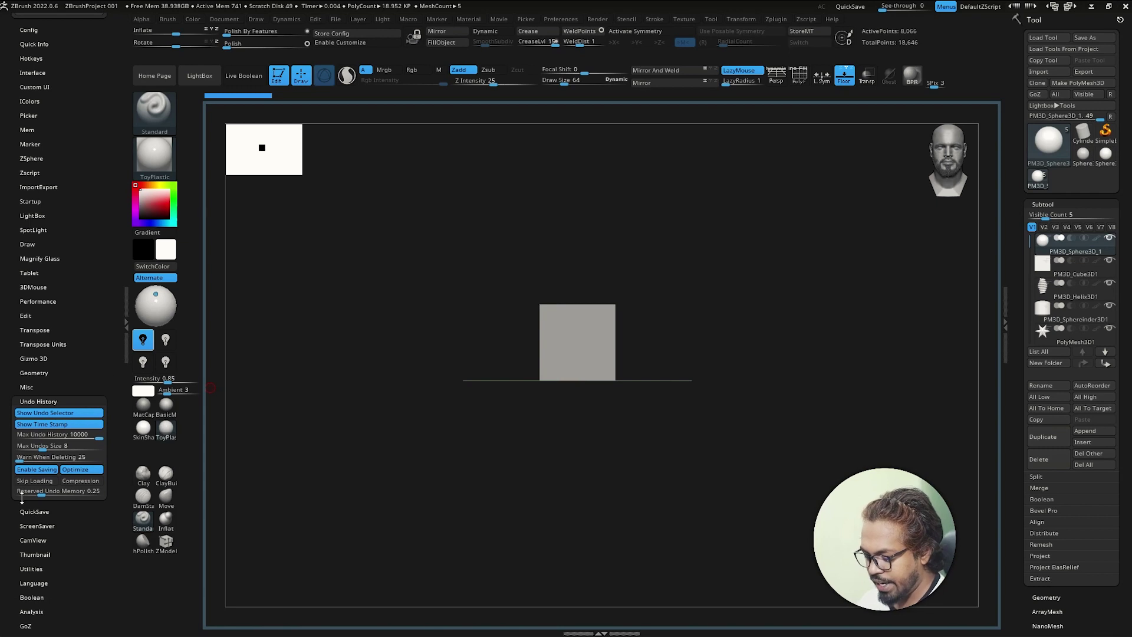
pyautogui.click(79, 434)
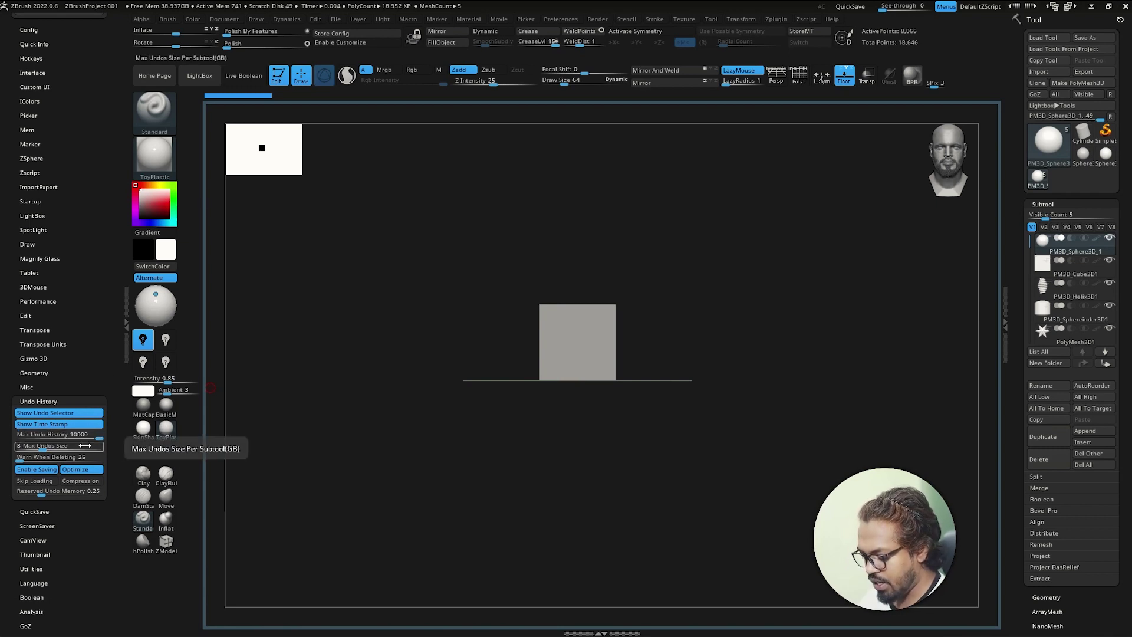
pyautogui.click(72, 438)
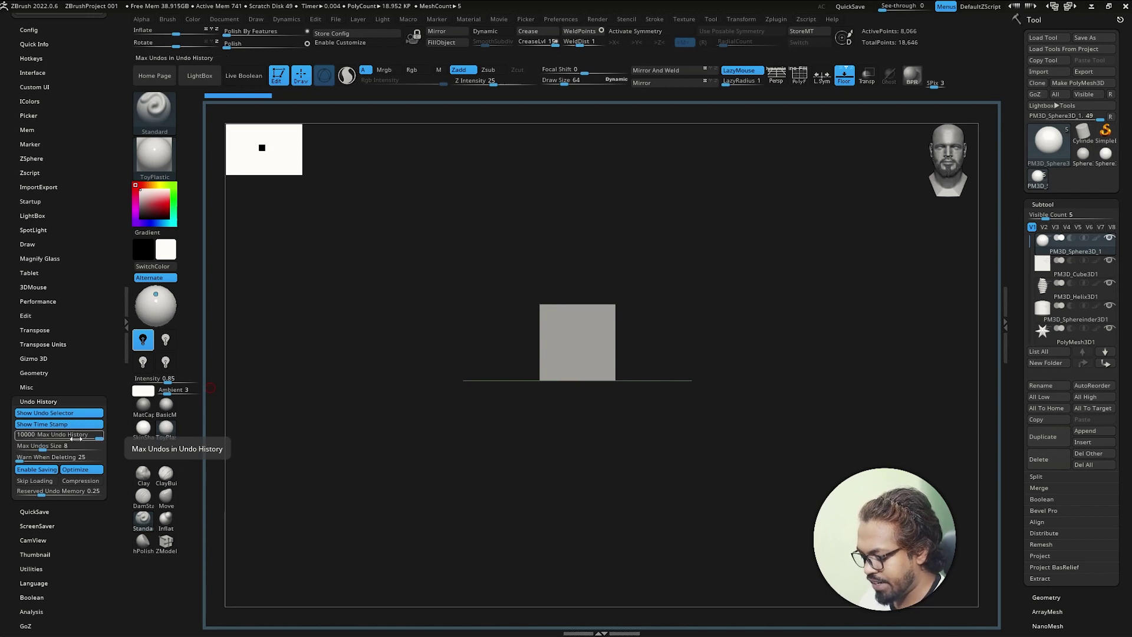
pyautogui.click(66, 447)
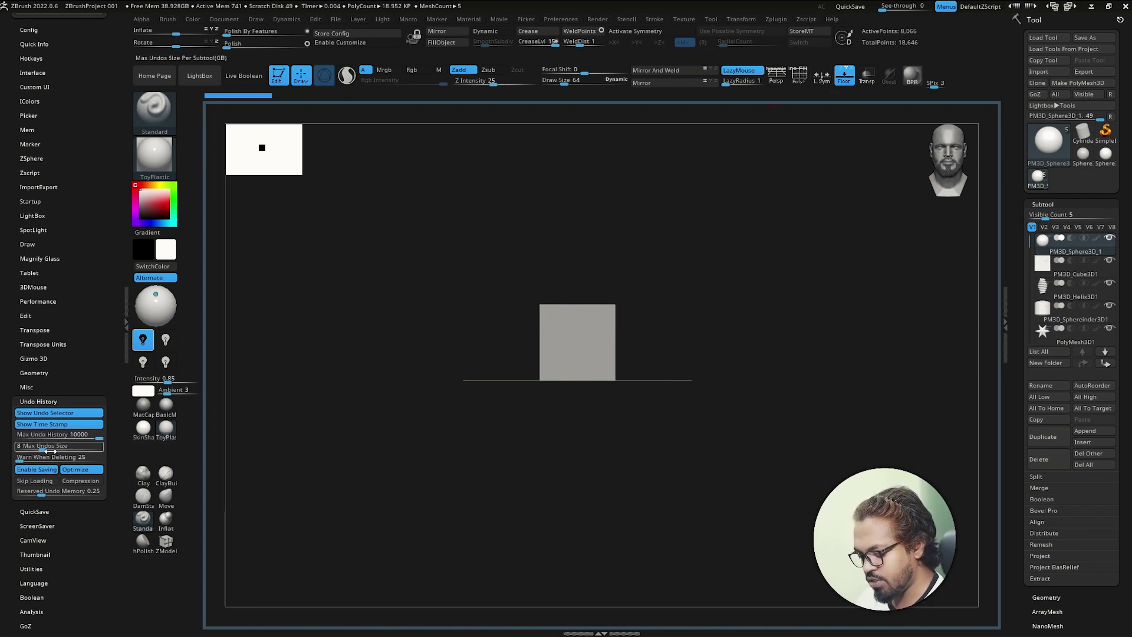
# - Collapse Undo History and show QuickSave with Maximum Duration 20 and Rest Duration 1
pyautogui.click(58, 401)
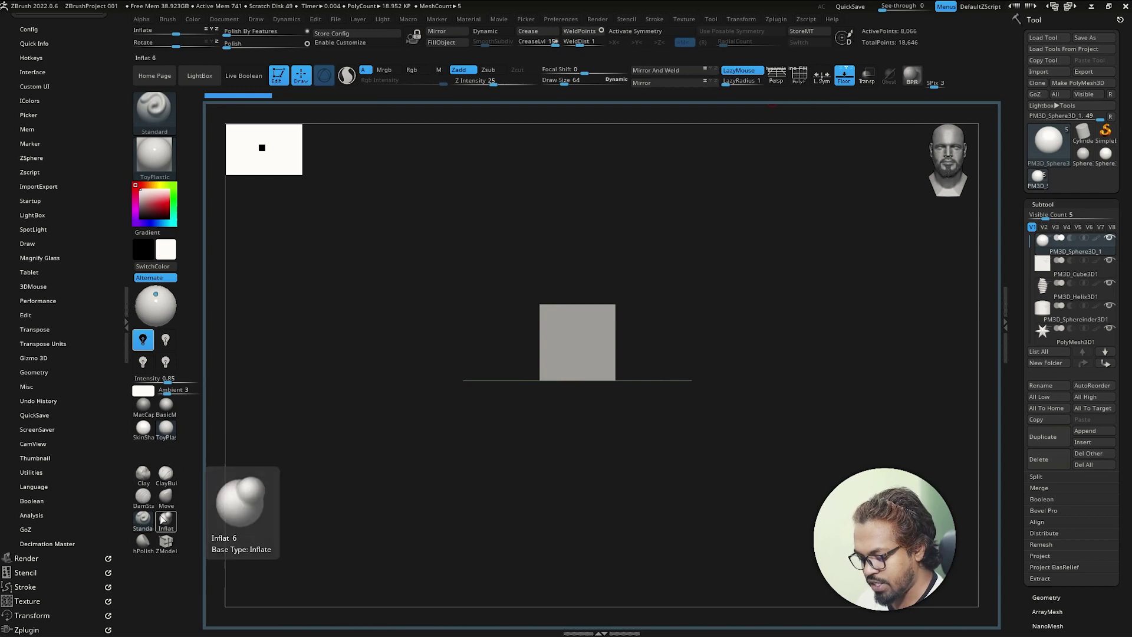
pyautogui.click(52, 415)
pyautogui.moveTo(94, 392); pyautogui.dragTo(96, 346)
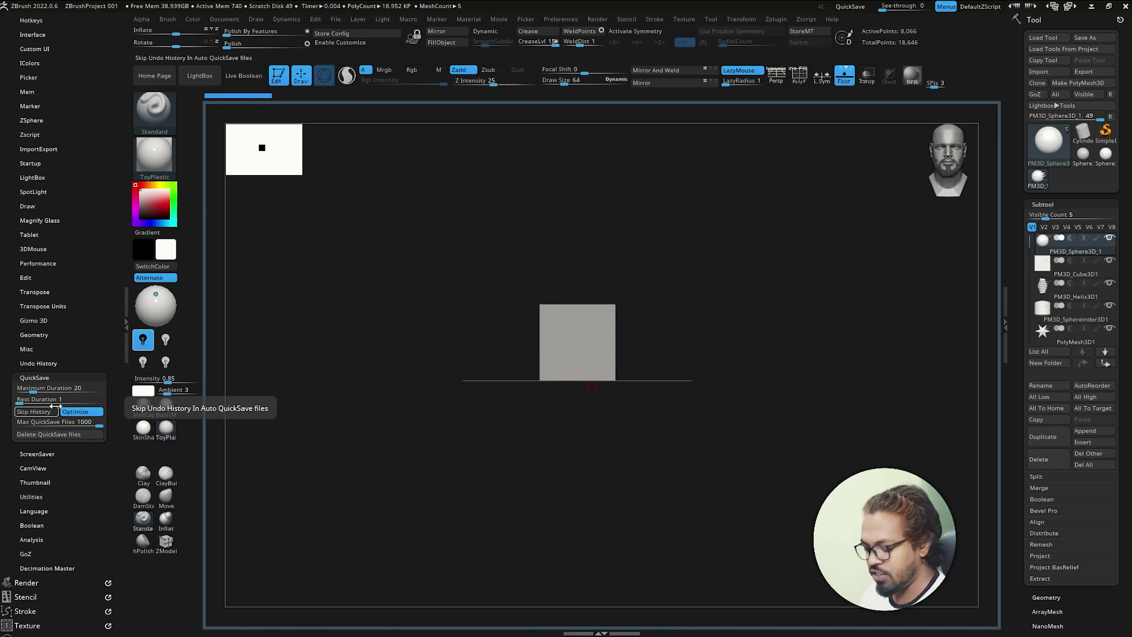
# - Keep QuickSave Rest Duration at 1, then collapse QuickSave and expand CamView
pyautogui.click(45, 401)
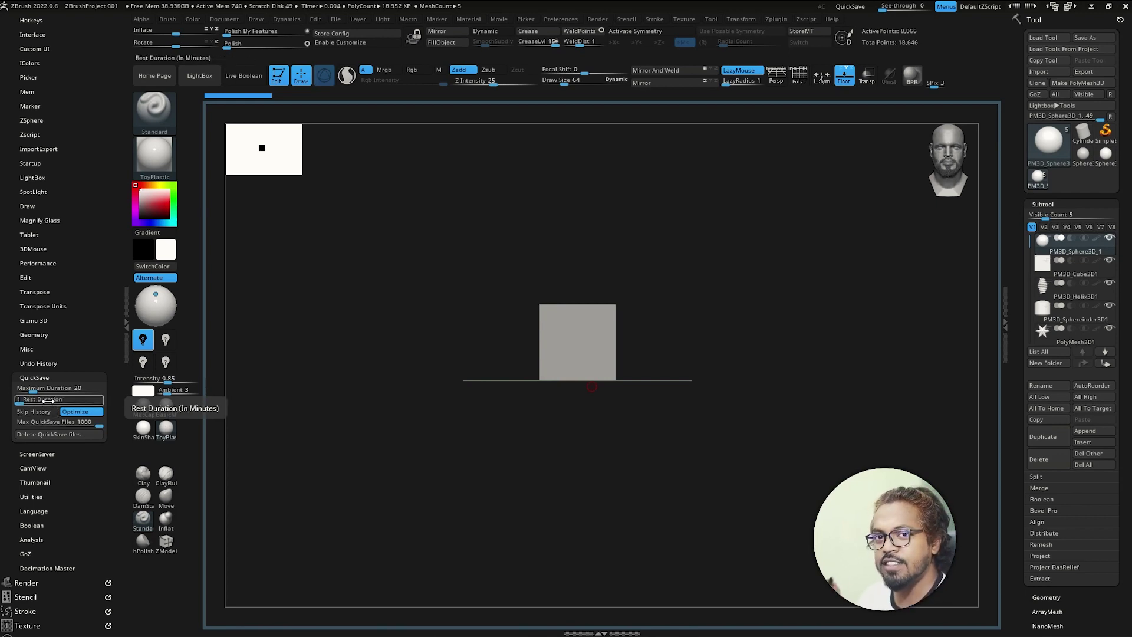
pyautogui.press('Return')
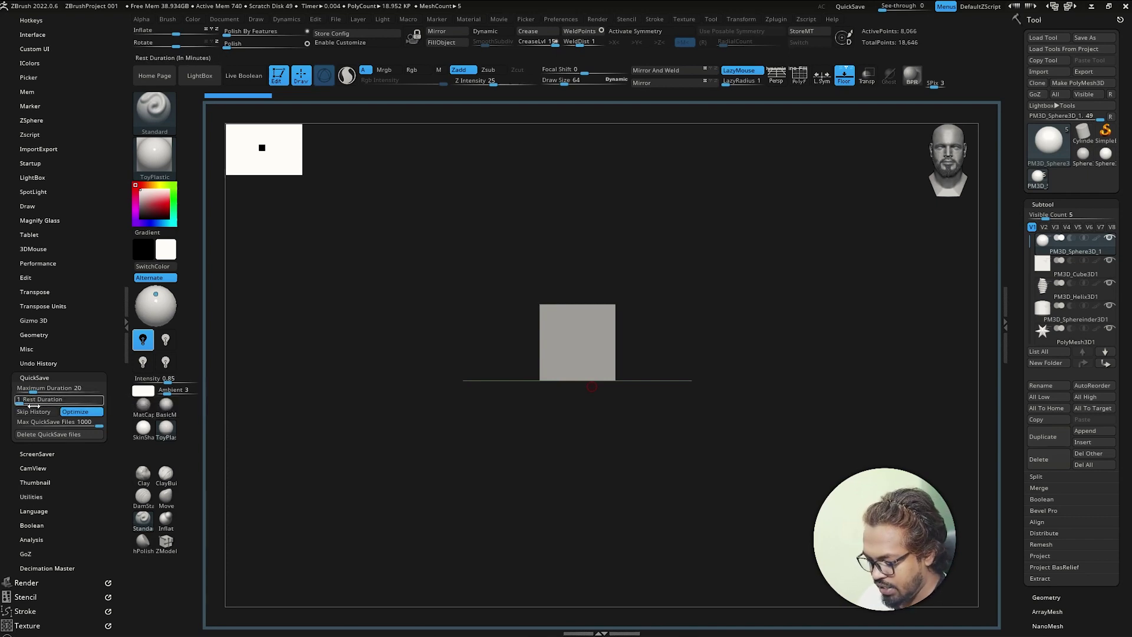
pyautogui.click(59, 377)
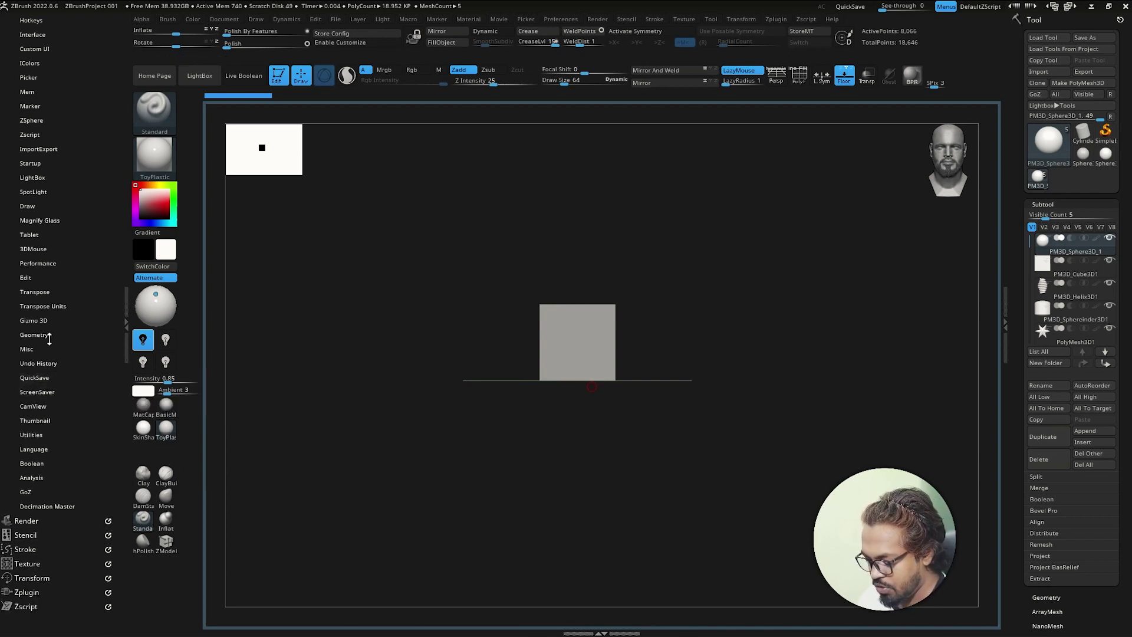
pyautogui.click(47, 406)
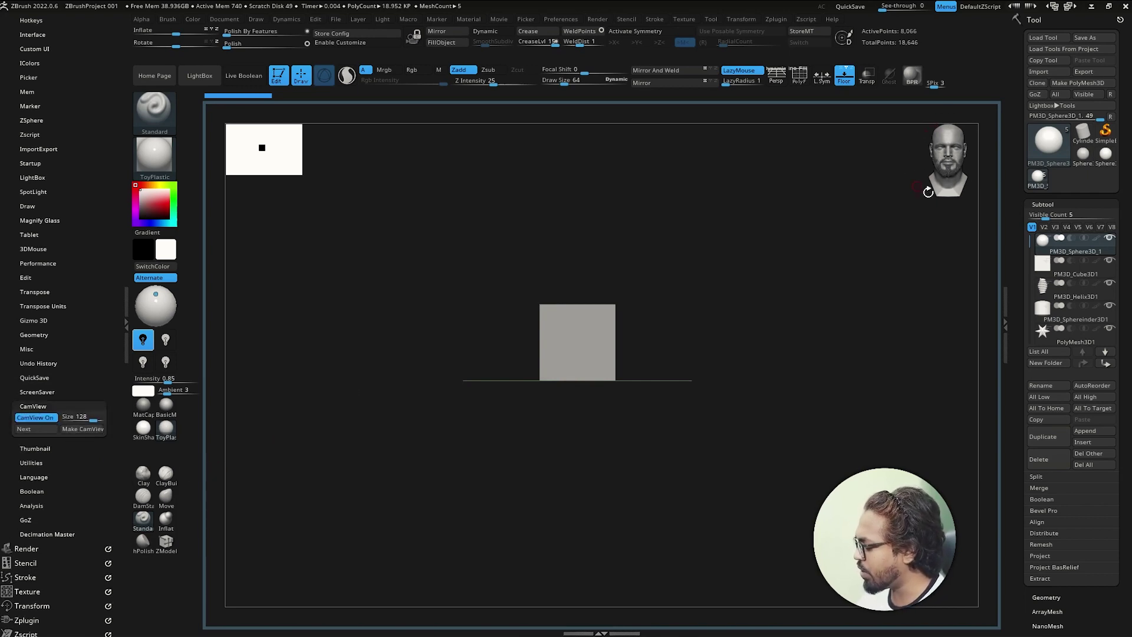
# - Try the arrowed, coloured and dark blue cube CamView widgets, orbiting to test each
pyautogui.click(33, 431)
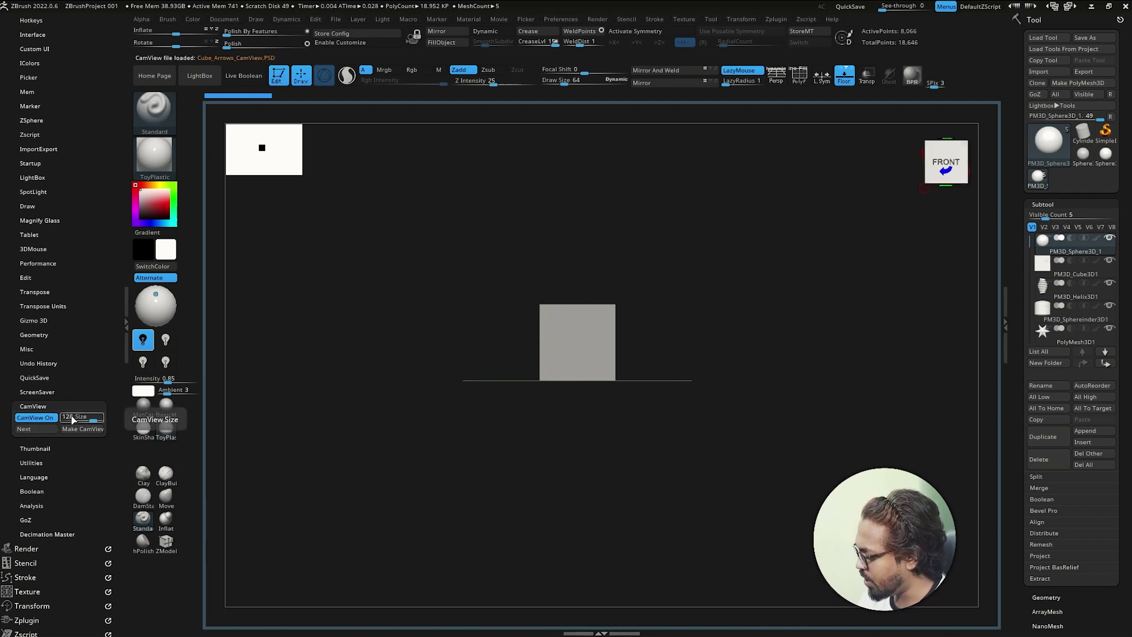
pyautogui.moveTo(877, 270)
pyautogui.mouseDown()
pyautogui.moveTo(908, 288)
pyautogui.moveTo(877, 324)
pyautogui.moveTo(908, 308)
pyautogui.moveTo(914, 332)
pyautogui.moveTo(882, 316)
pyautogui.moveTo(877, 293)
pyautogui.mouseUp()
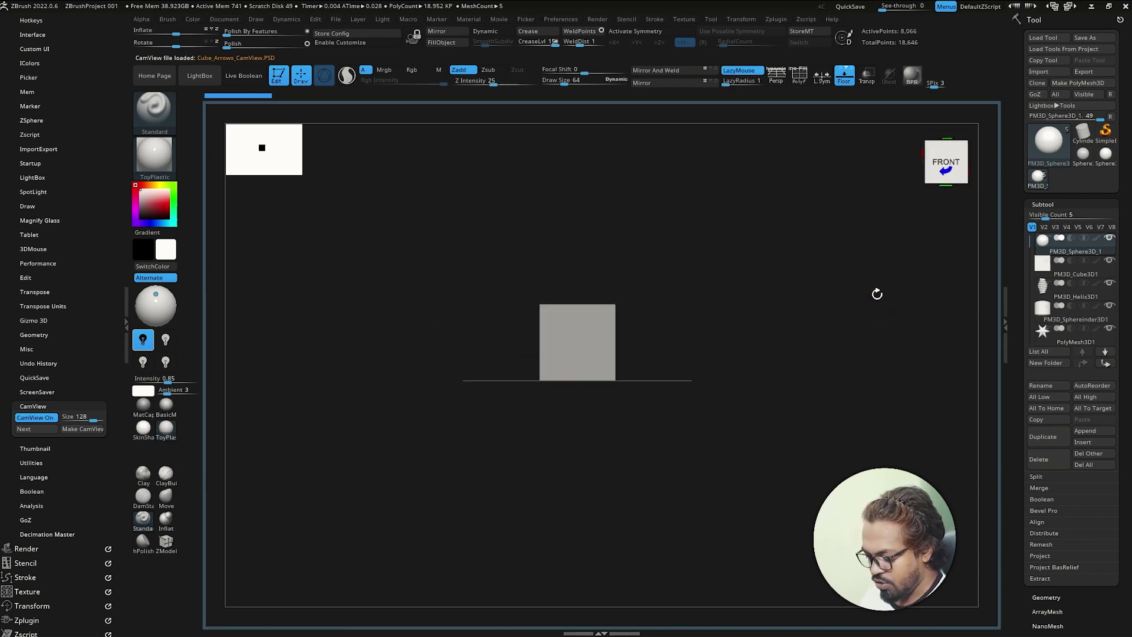
pyautogui.click(38, 430)
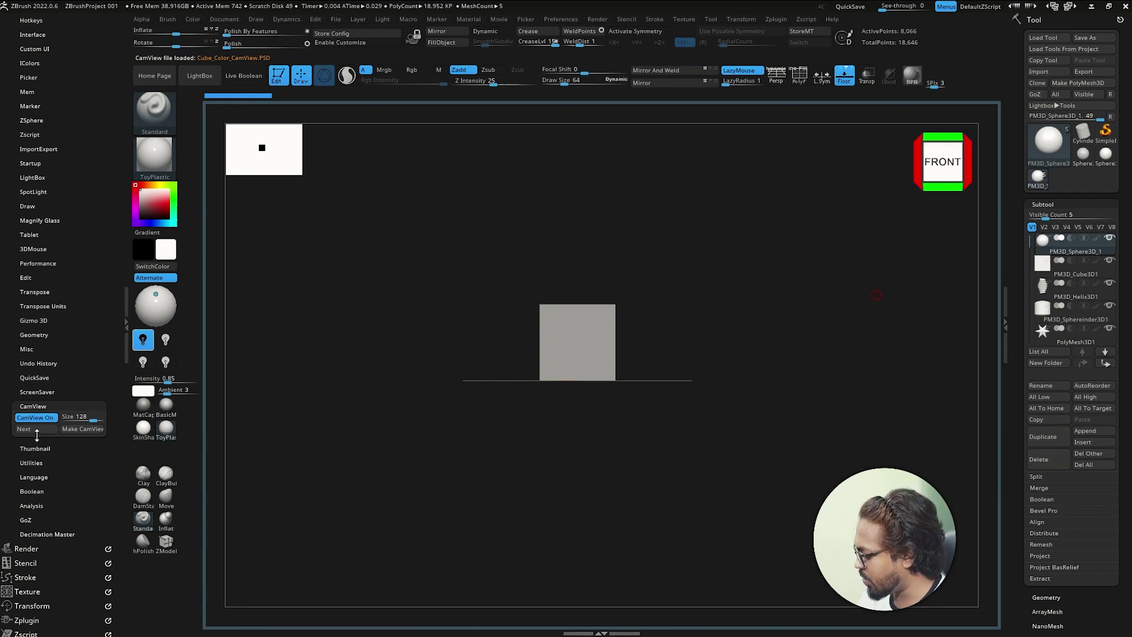
pyautogui.moveTo(795, 321)
pyautogui.mouseDown()
pyautogui.moveTo(832, 348)
pyautogui.moveTo(941, 359)
pyautogui.moveTo(882, 352)
pyautogui.mouseUp()
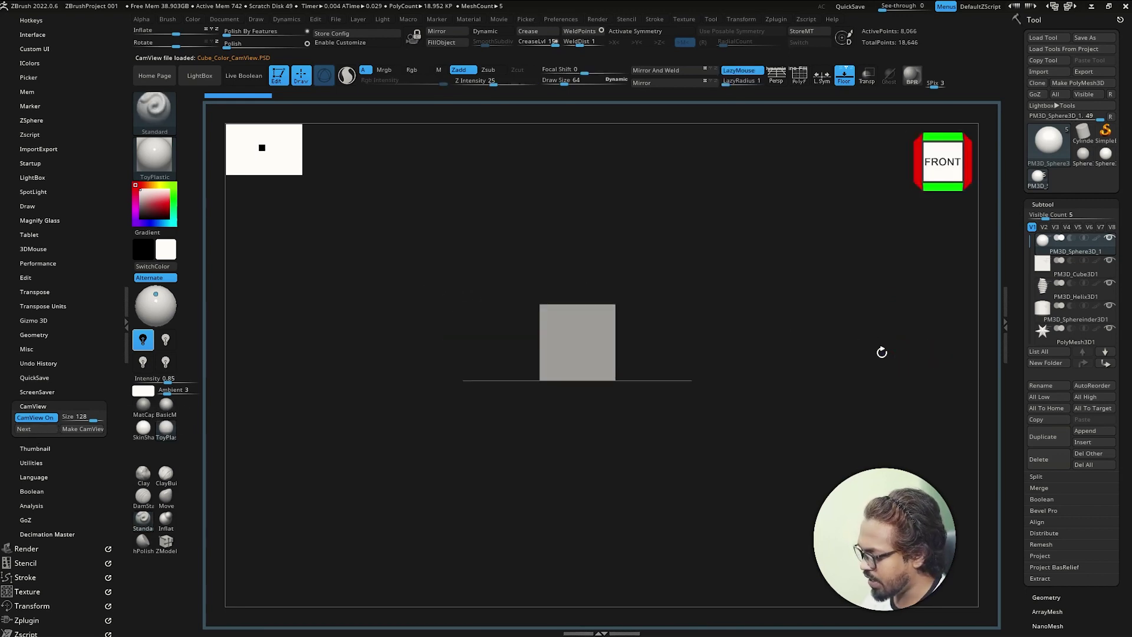
pyautogui.click(35, 430)
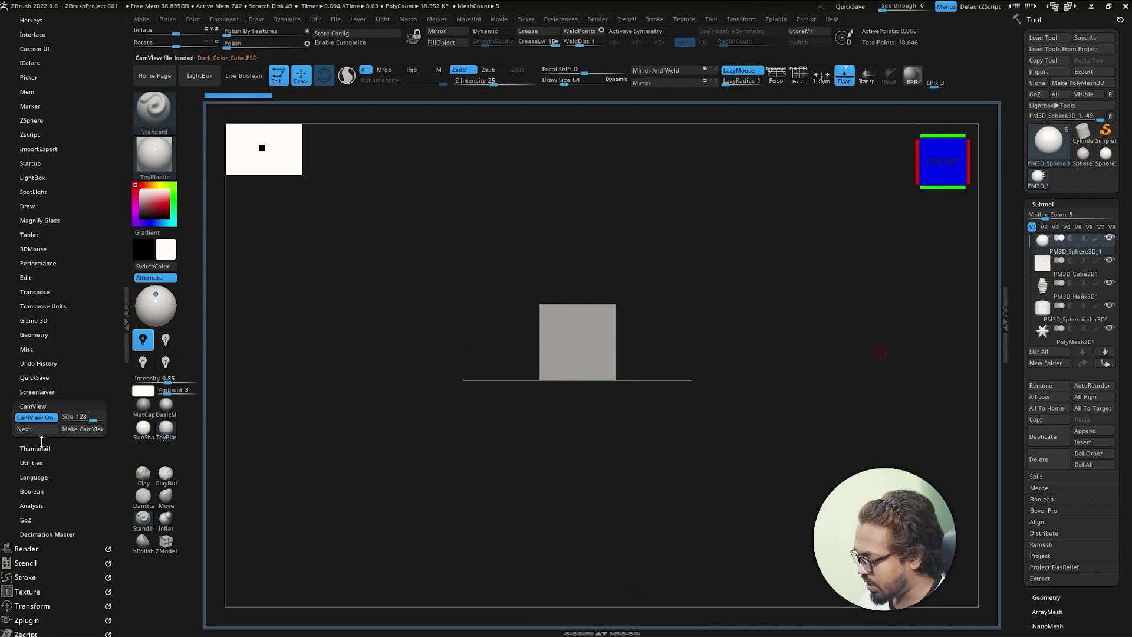
pyautogui.moveTo(237, 325)
pyautogui.mouseDown()
pyautogui.moveTo(859, 339)
pyautogui.moveTo(847, 331)
pyautogui.mouseUp()
pyautogui.click(37, 429)
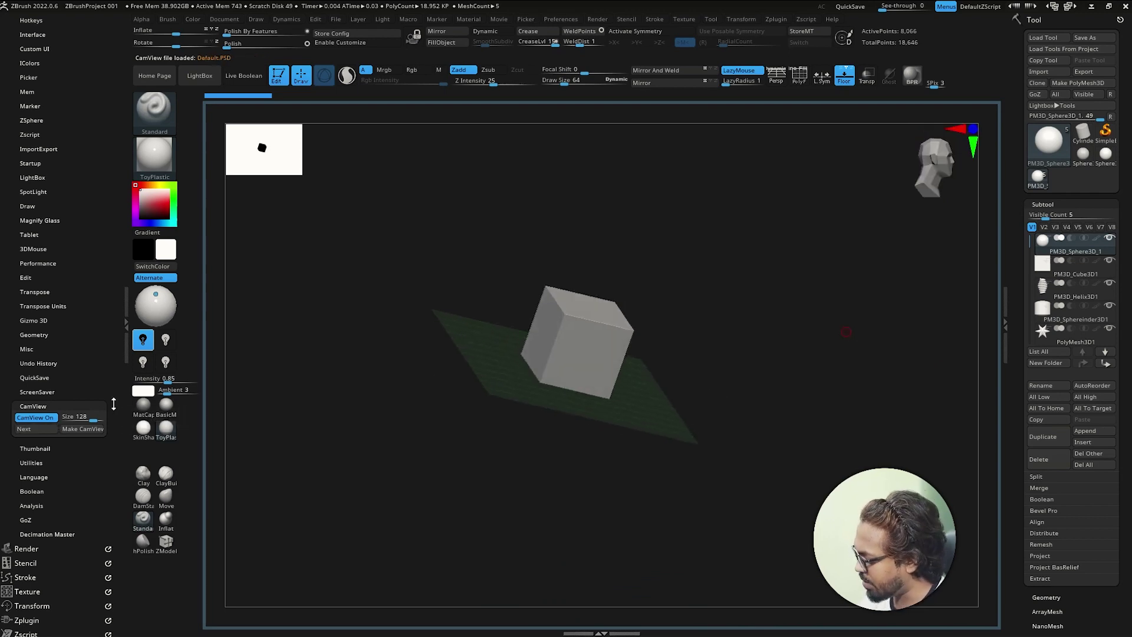
pyautogui.moveTo(248, 413)
pyautogui.mouseDown()
pyautogui.moveTo(799, 339)
pyautogui.moveTo(842, 362)
pyautogui.mouseUp()
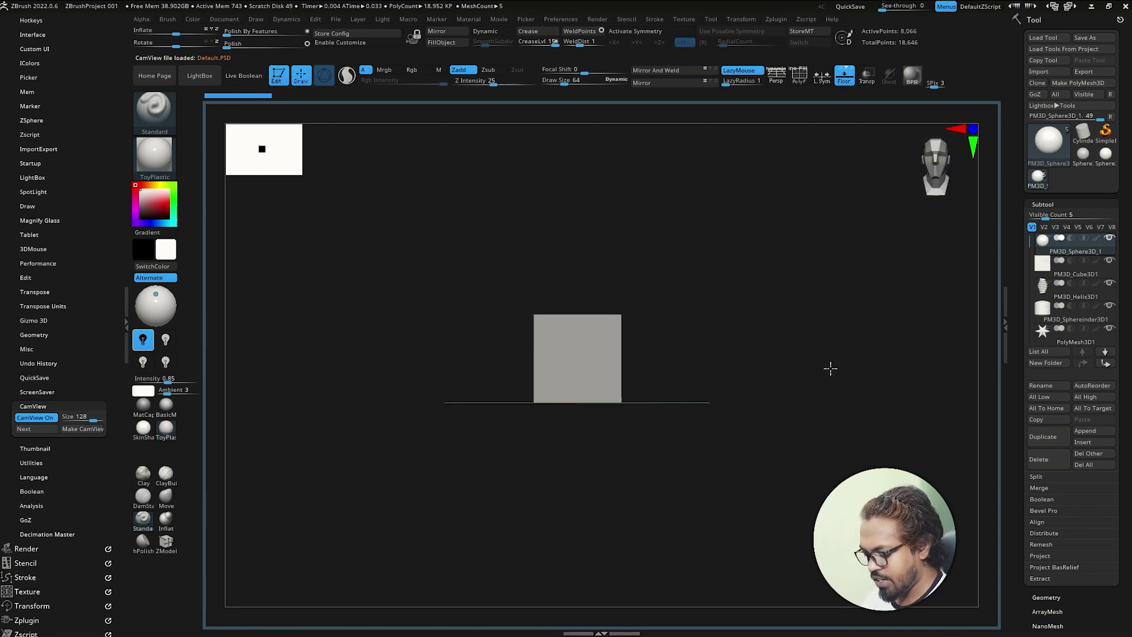
# - Try the arrowed head and dog CamView figures, orbiting the view to check them
pyautogui.click(37, 430)
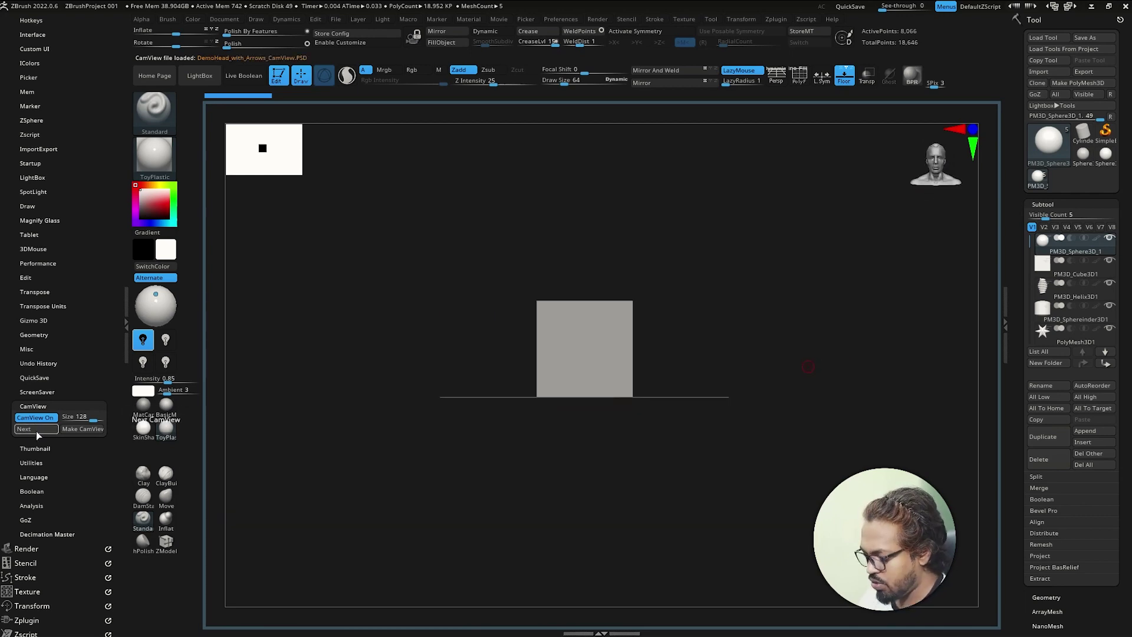
pyautogui.click(34, 430)
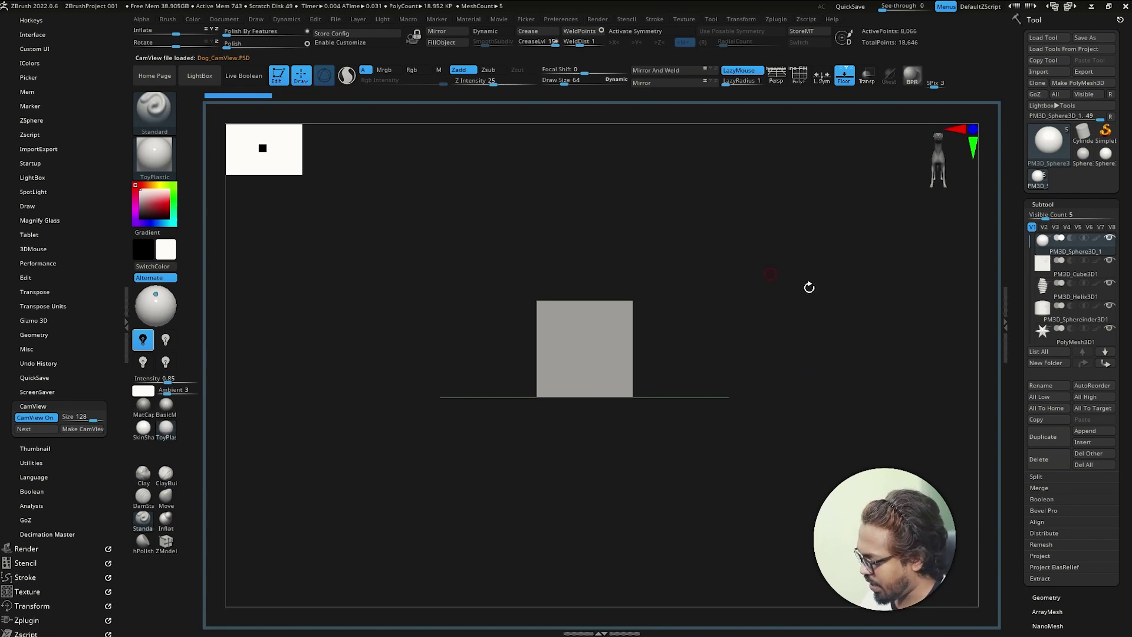
pyautogui.moveTo(808, 285)
pyautogui.mouseDown()
pyautogui.moveTo(879, 351)
pyautogui.moveTo(842, 340)
pyautogui.moveTo(706, 349)
pyautogui.mouseUp()
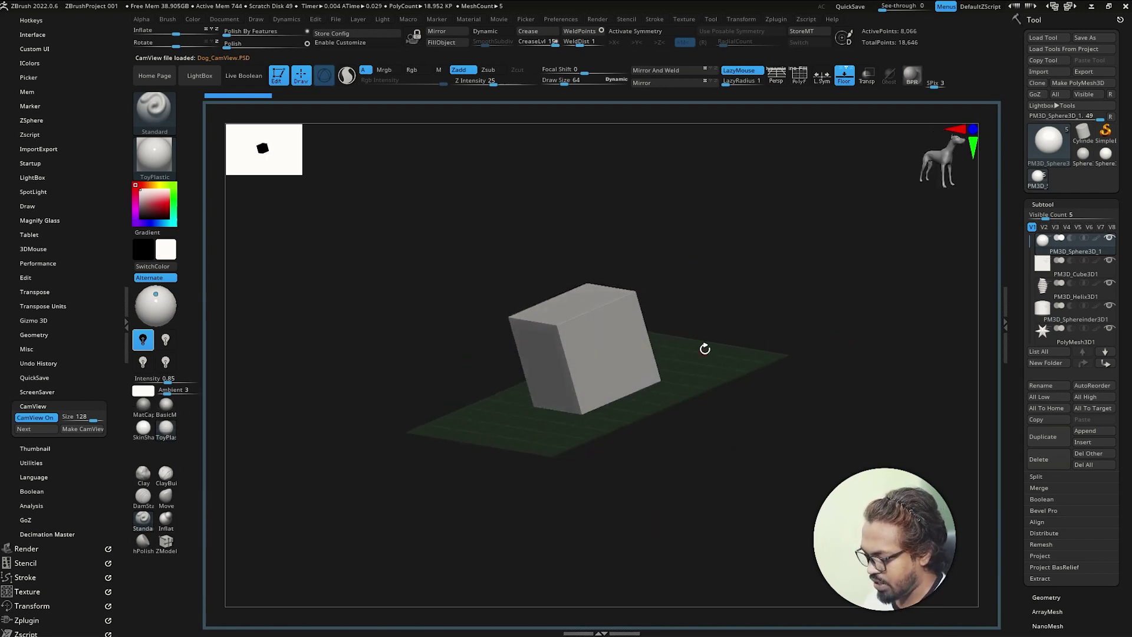
pyautogui.click(28, 430)
pyautogui.moveTo(826, 348)
pyautogui.mouseDown()
pyautogui.moveTo(852, 354)
pyautogui.moveTo(802, 351)
pyautogui.moveTo(837, 346)
pyautogui.moveTo(882, 362)
pyautogui.mouseUp()
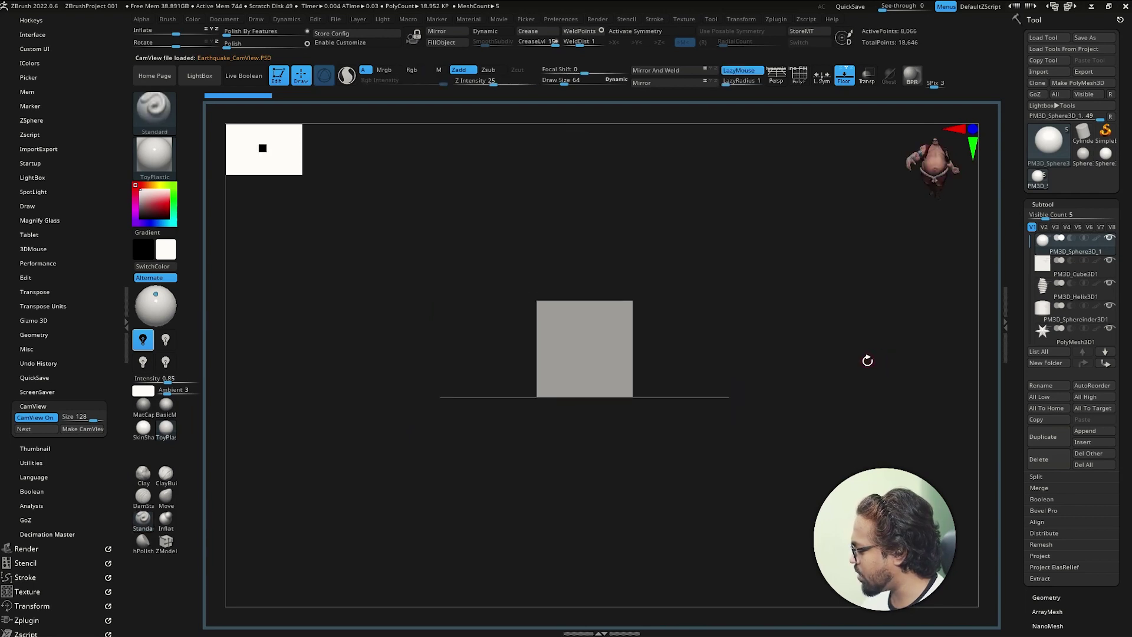
pyautogui.scroll(2, 879, 374)
pyautogui.scroll(2, 879, 374)
pyautogui.scroll(2, 802, 370)
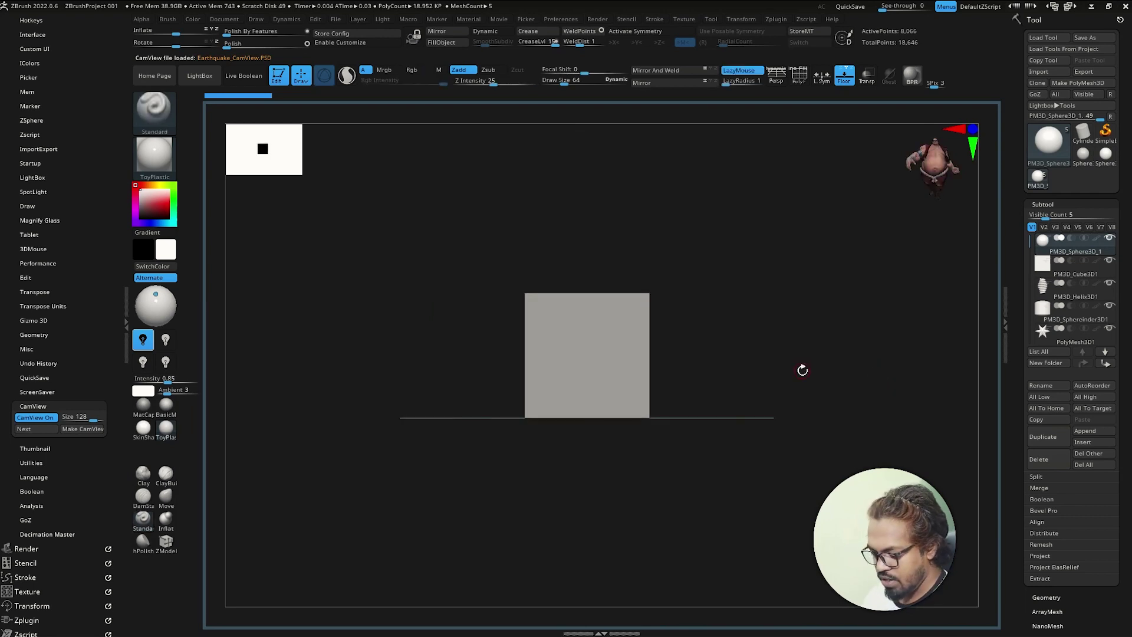
# - Cycle past the film camera, demo head, skeleton and skull to the ArtistArif head bust
pyautogui.click(34, 428)
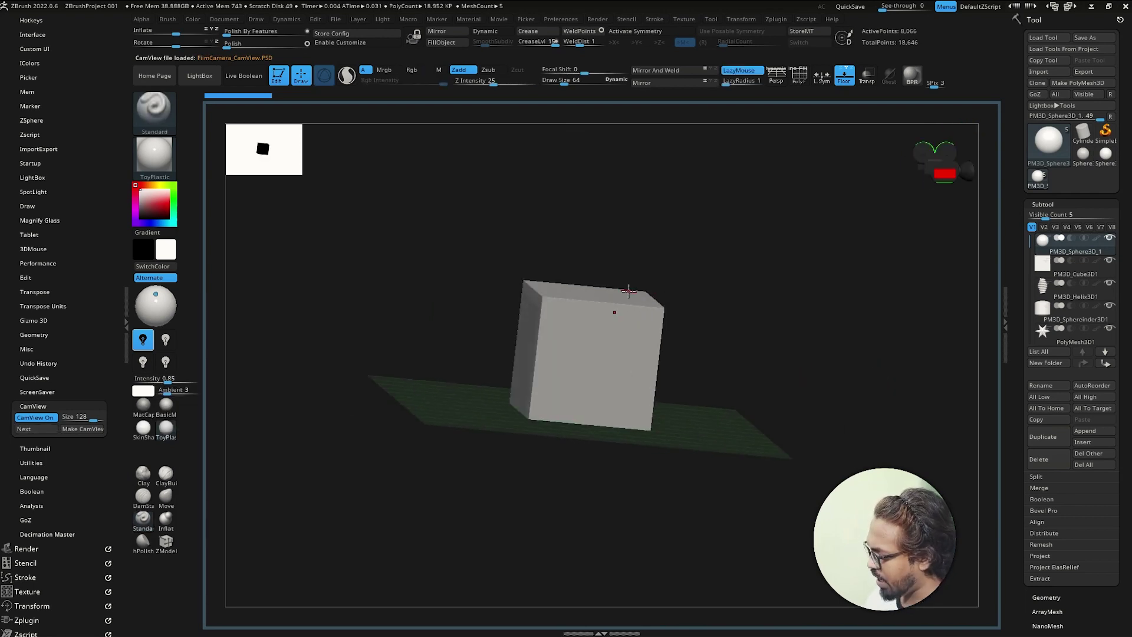
pyautogui.click(44, 433)
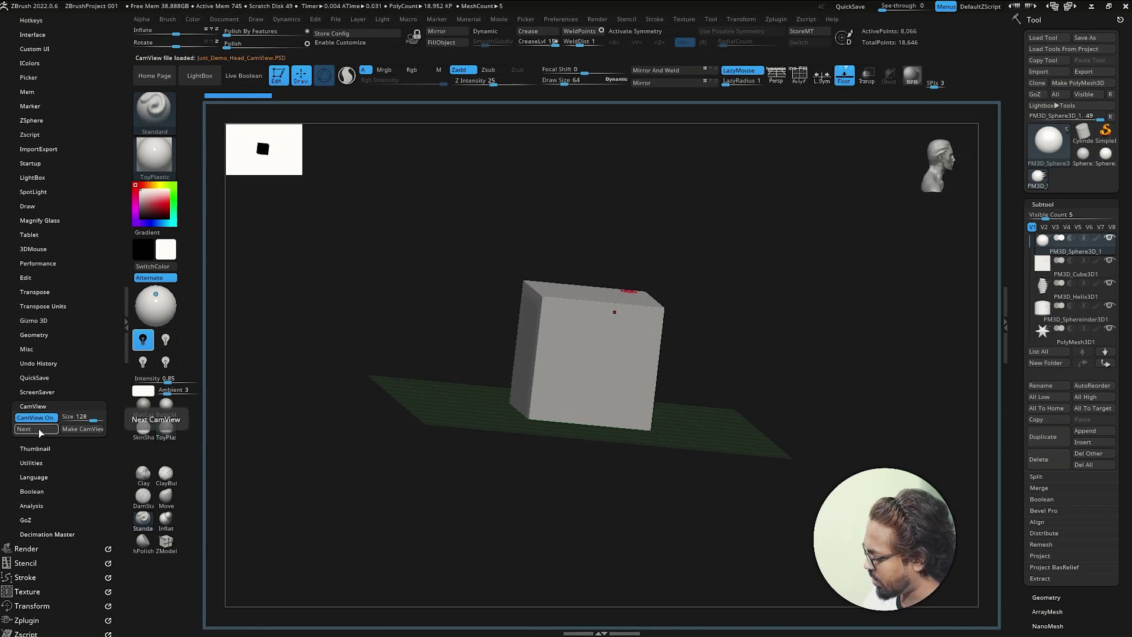
pyautogui.keyDown('shift'); pyautogui.moveTo(766, 270); pyautogui.dragTo(765, 265); pyautogui.keyUp('shift')
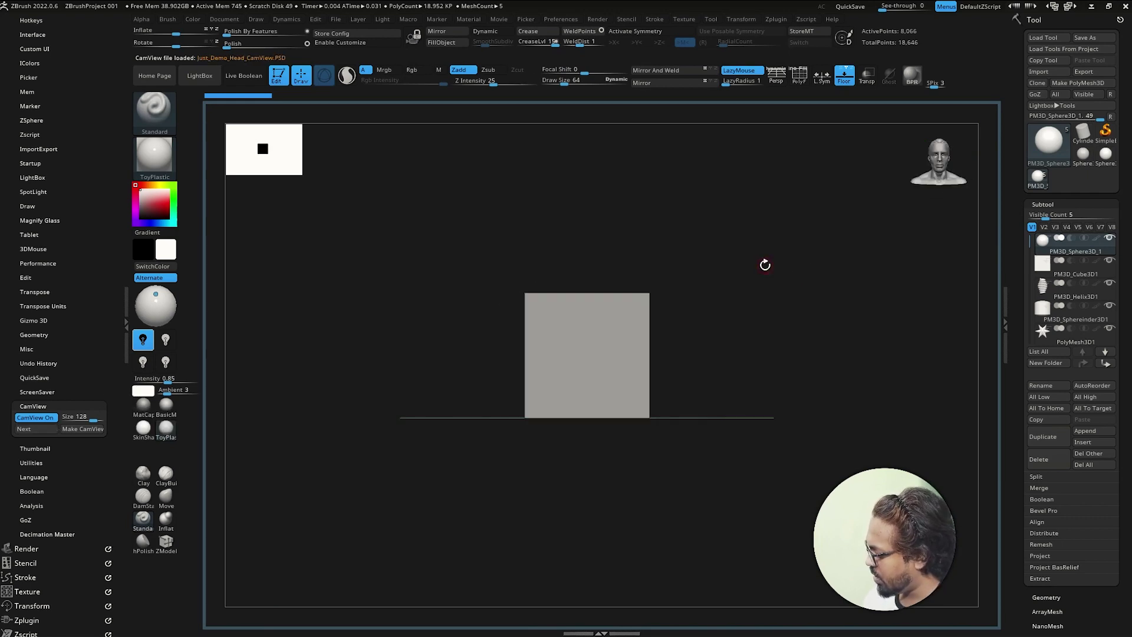
pyautogui.click(37, 431)
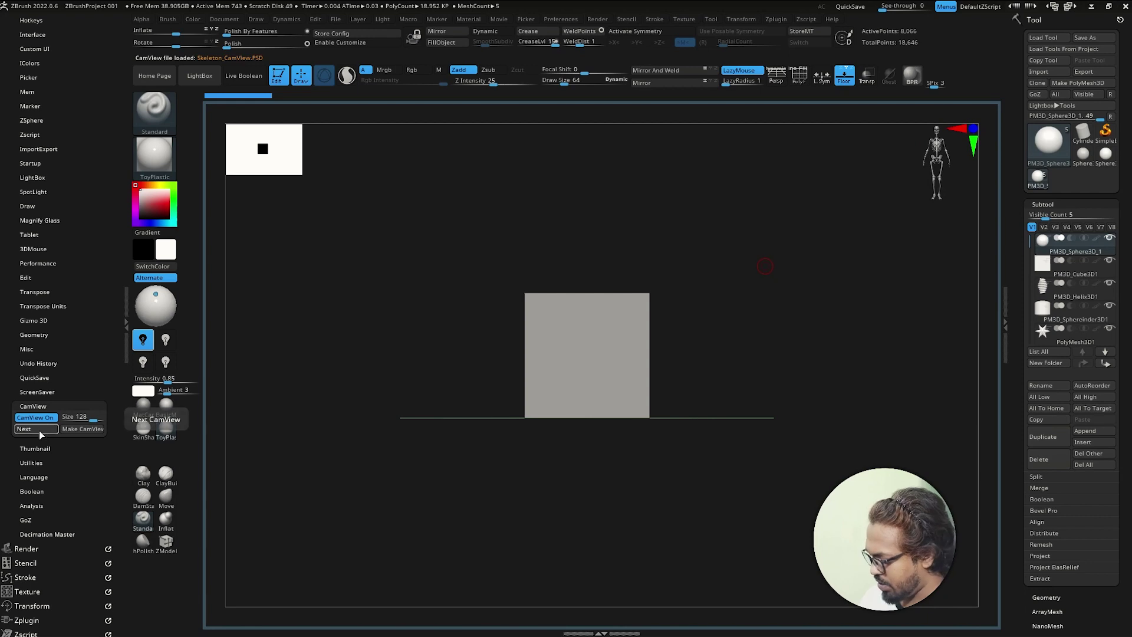
pyautogui.click(39, 431)
pyautogui.click(39, 430)
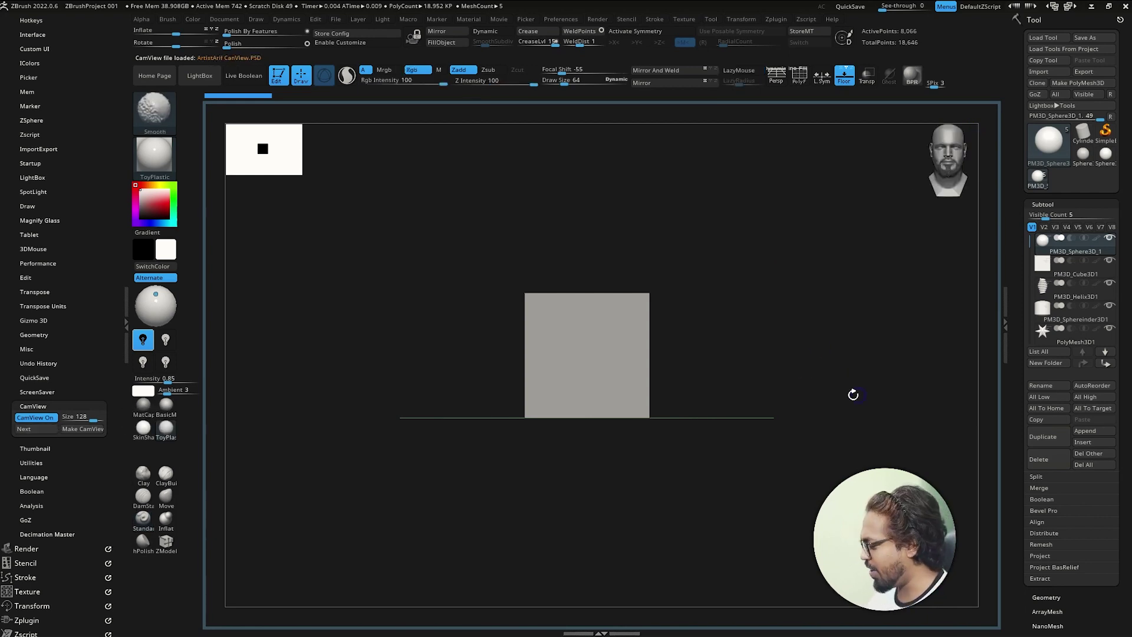
pyautogui.moveTo(856, 413)
pyautogui.mouseDown()
pyautogui.moveTo(839, 395)
pyautogui.moveTo(857, 412)
pyautogui.moveTo(847, 397)
pyautogui.moveTo(860, 401)
pyautogui.moveTo(841, 401)
pyautogui.mouseUp()
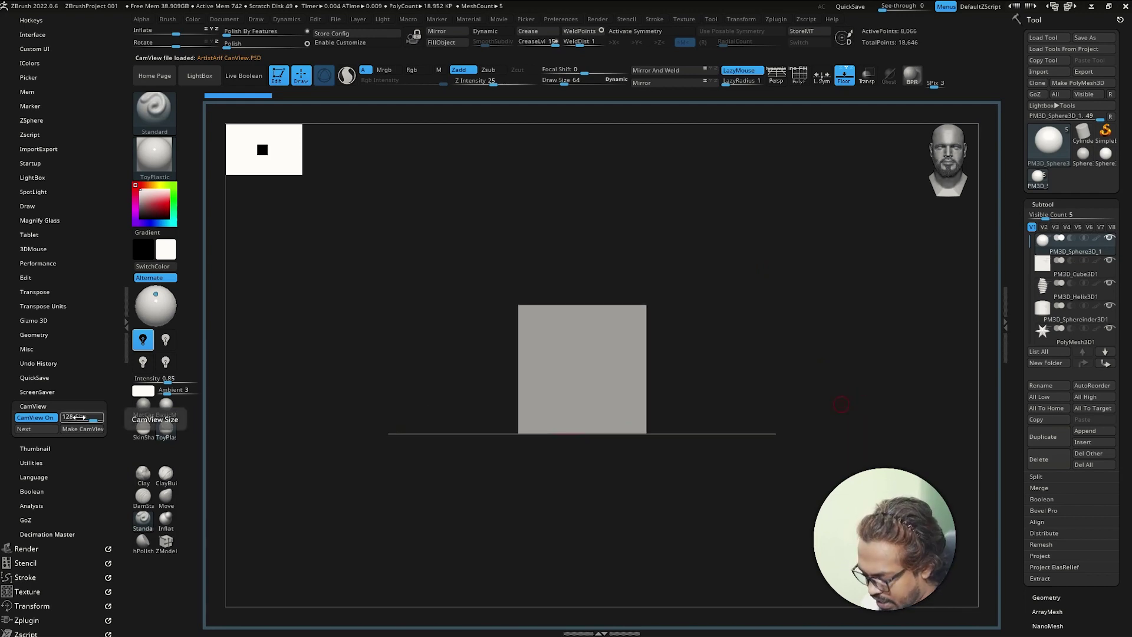
# - Enter 100 as the CamView Size so the head-bust figure shrinks beside the cube
pyautogui.moveTo(91, 418); pyautogui.dragTo(80, 417)
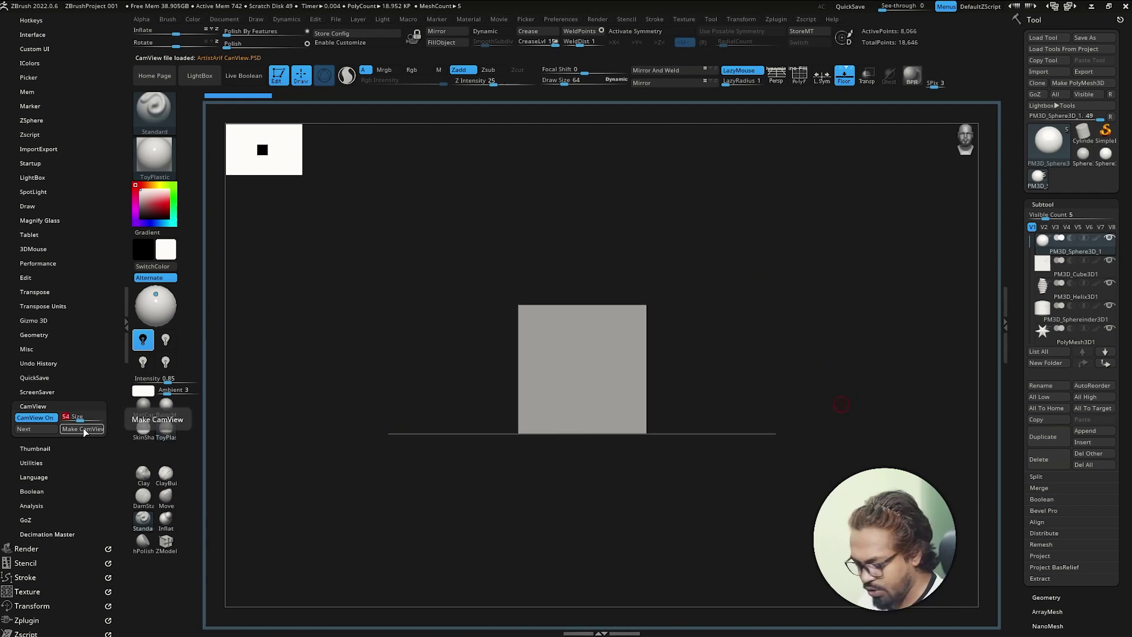
pyautogui.write('00')
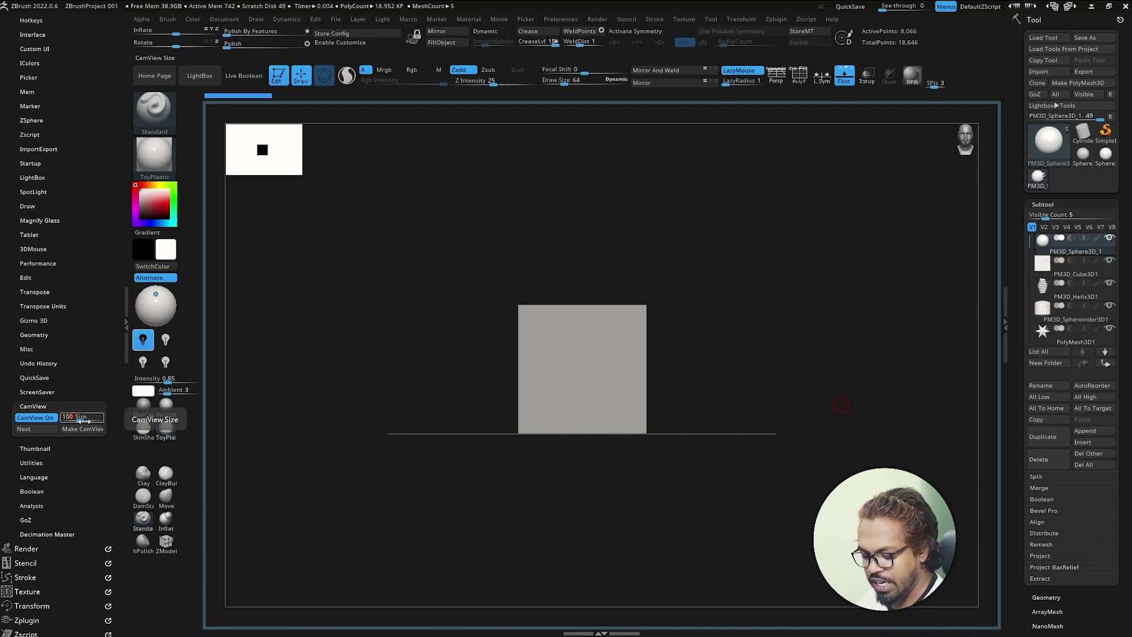
pyautogui.press('Return')
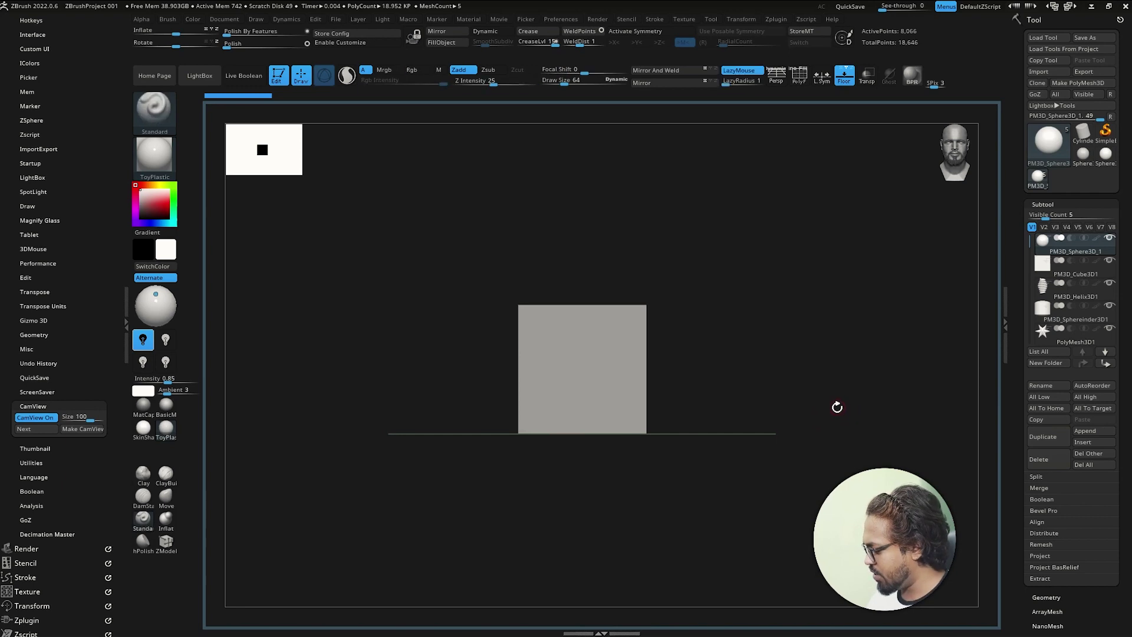
pyautogui.keyDown('alt'); pyautogui.moveTo(837, 404); pyautogui.dragTo(872, 412); pyautogui.keyUp('alt')
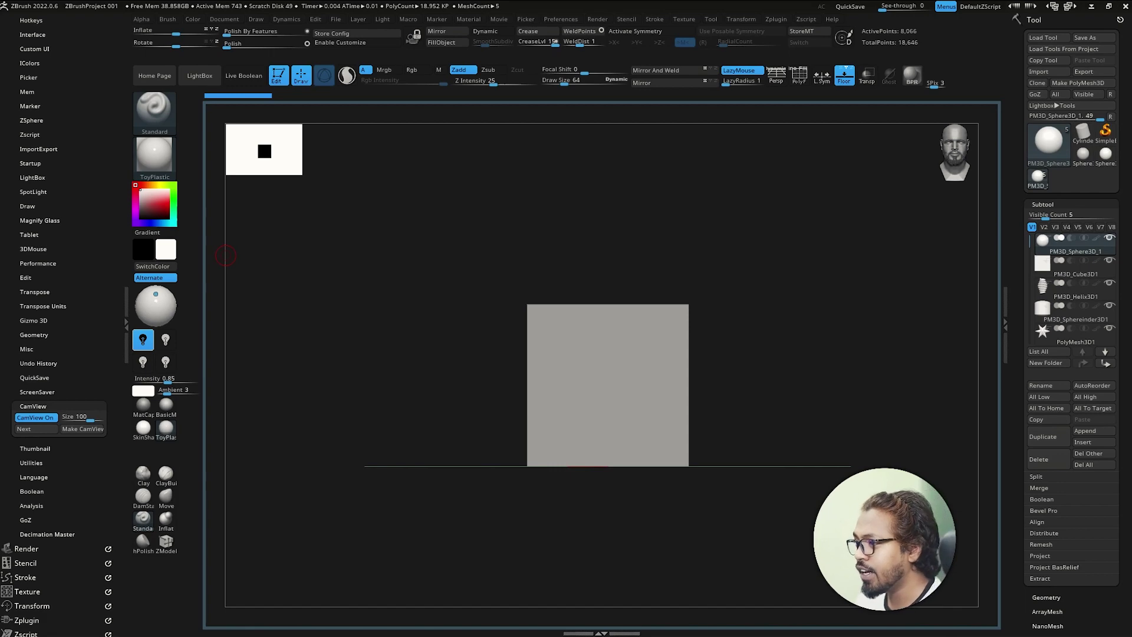
pyautogui.moveTo(409, 121)
pyautogui.mouseDown()
pyautogui.moveTo(614, 155)
pyautogui.moveTo(534, 201)
pyautogui.mouseUp()
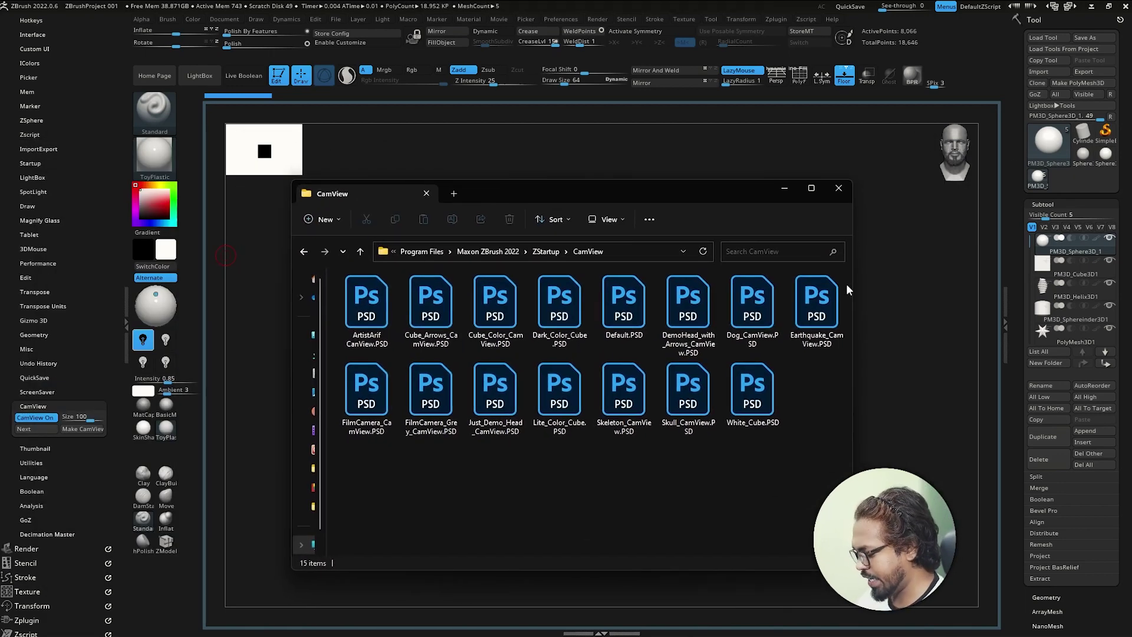
pyautogui.click(626, 250)
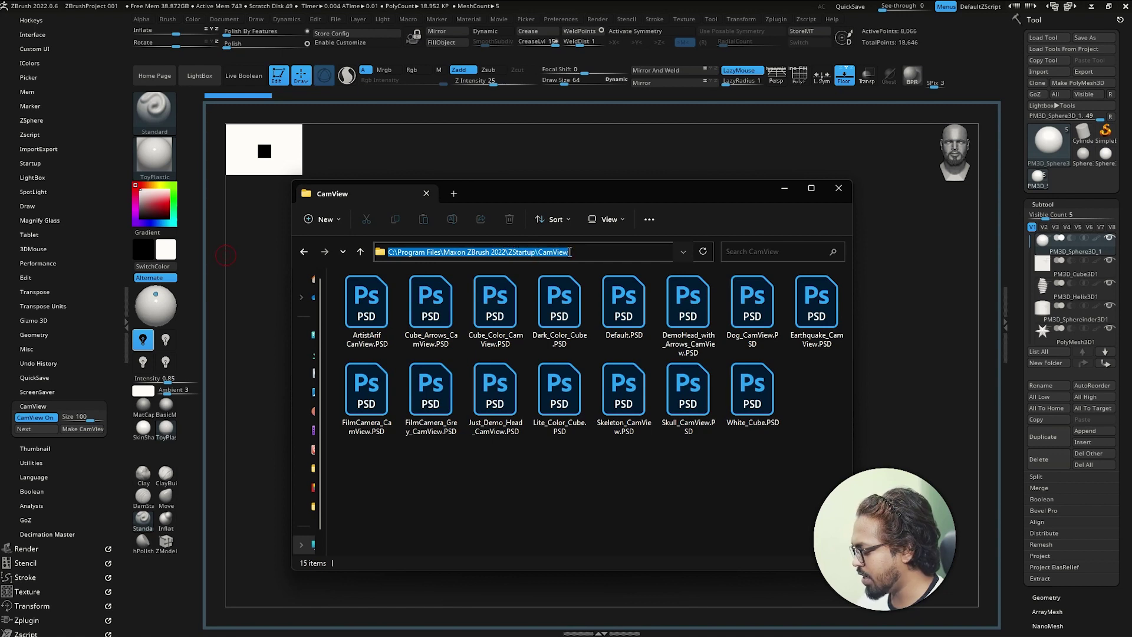
pyautogui.click(599, 473)
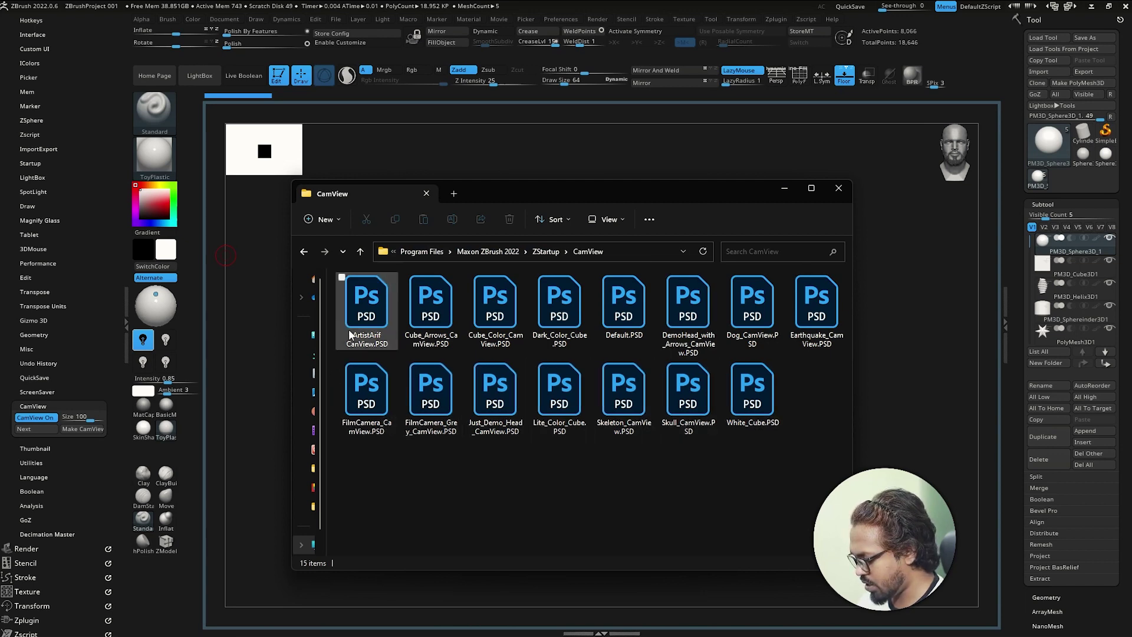
pyautogui.click(367, 330)
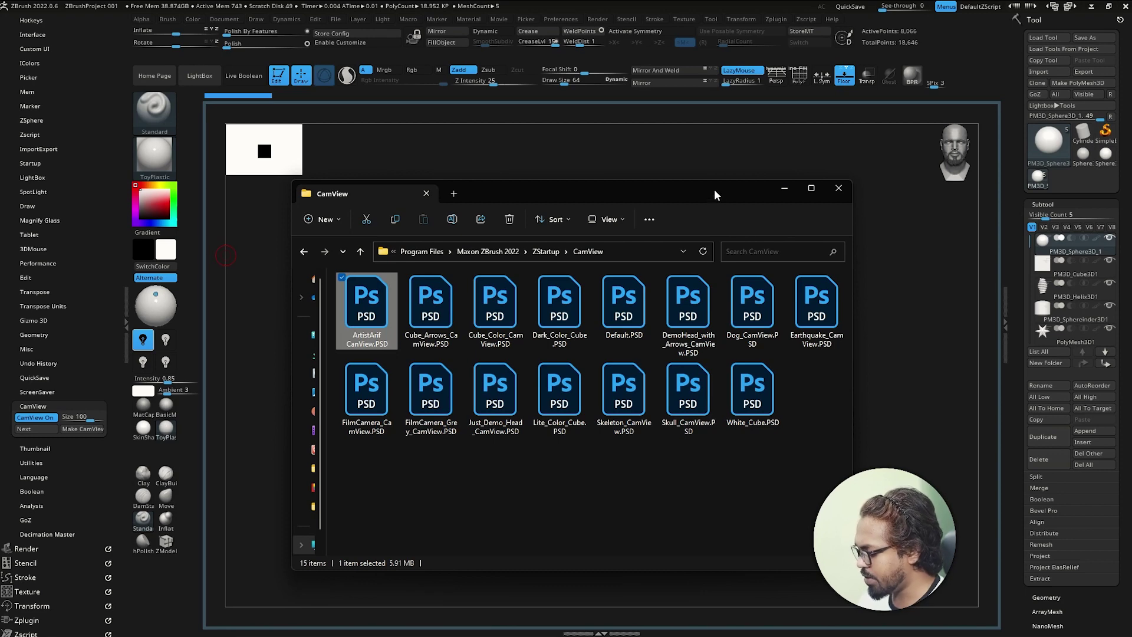
pyautogui.moveTo(713, 189); pyautogui.dragTo(667, 198)
pyautogui.hotkey('alt', 'Tab')
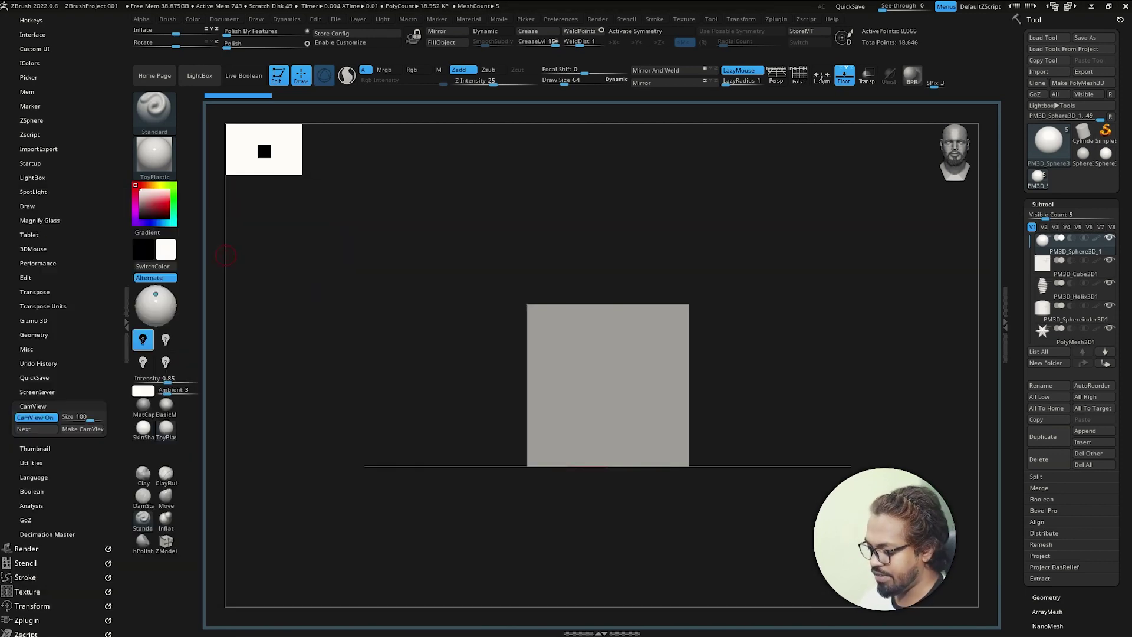
# - Open the Thumbnail preferences and toggle the navigation thumbnail off and back on
pyautogui.click(39, 402)
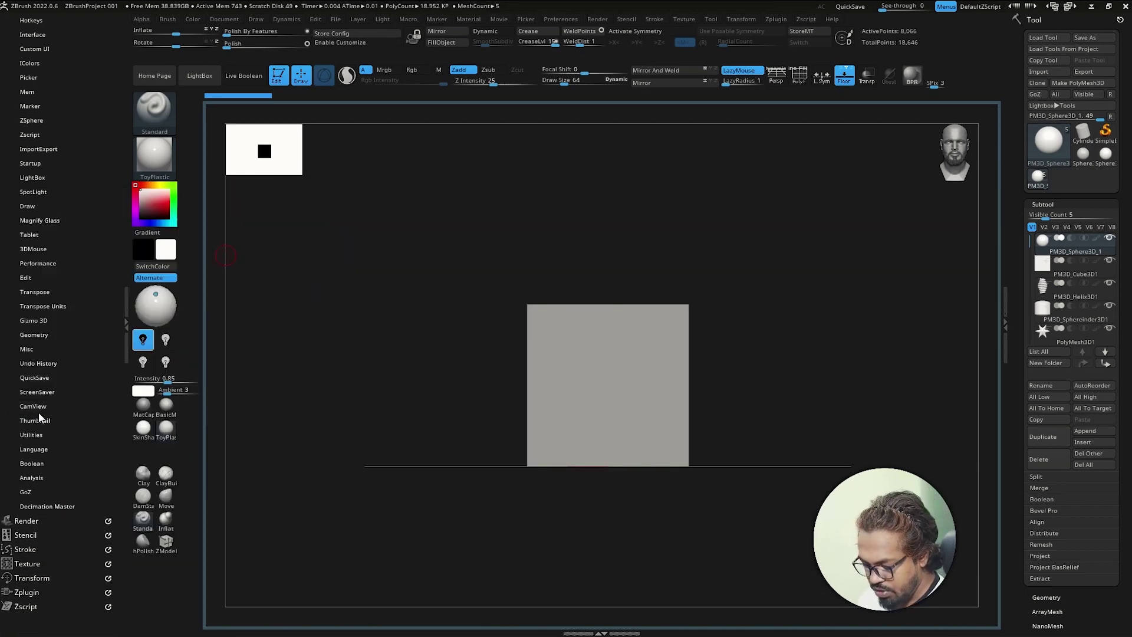
pyautogui.click(38, 420)
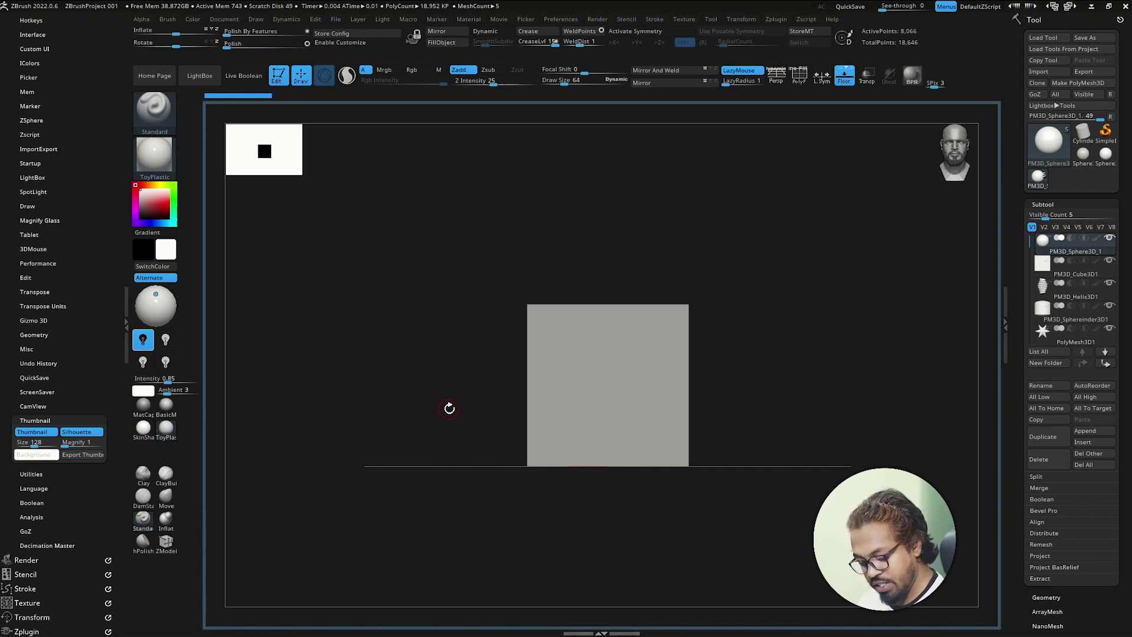
pyautogui.moveTo(478, 435)
pyautogui.keyDown('ctrl'); pyautogui.mouseDown(button='right')
pyautogui.moveTo(434, 398)
pyautogui.moveTo(772, 419)
pyautogui.moveTo(826, 389)
pyautogui.moveTo(993, 403)
pyautogui.moveTo(938, 377)
pyautogui.moveTo(935, 367)
pyautogui.moveTo(946, 368)
pyautogui.mouseUp(button='right'); pyautogui.keyUp('ctrl')
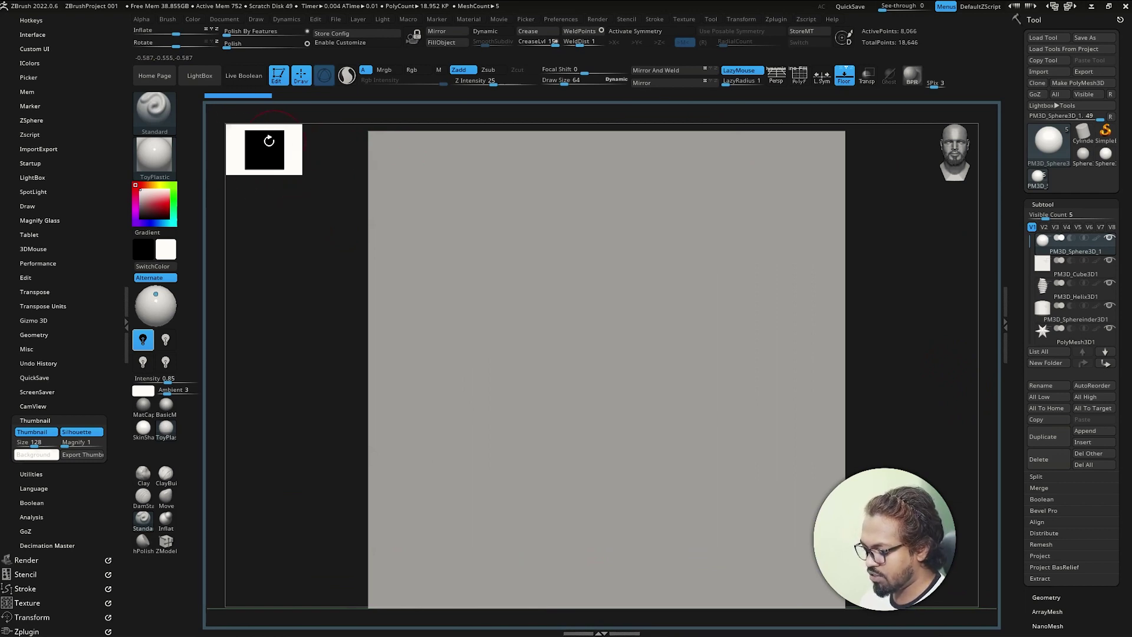
pyautogui.moveTo(908, 273)
pyautogui.keyDown('ctrl'); pyautogui.mouseDown(button='right')
pyautogui.moveTo(701, 245)
pyautogui.moveTo(880, 275)
pyautogui.moveTo(781, 253)
pyautogui.moveTo(804, 260)
pyautogui.moveTo(805, 278)
pyautogui.moveTo(824, 260)
pyautogui.moveTo(834, 291)
pyautogui.moveTo(851, 273)
pyautogui.mouseUp(button='right'); pyautogui.keyUp('ctrl')
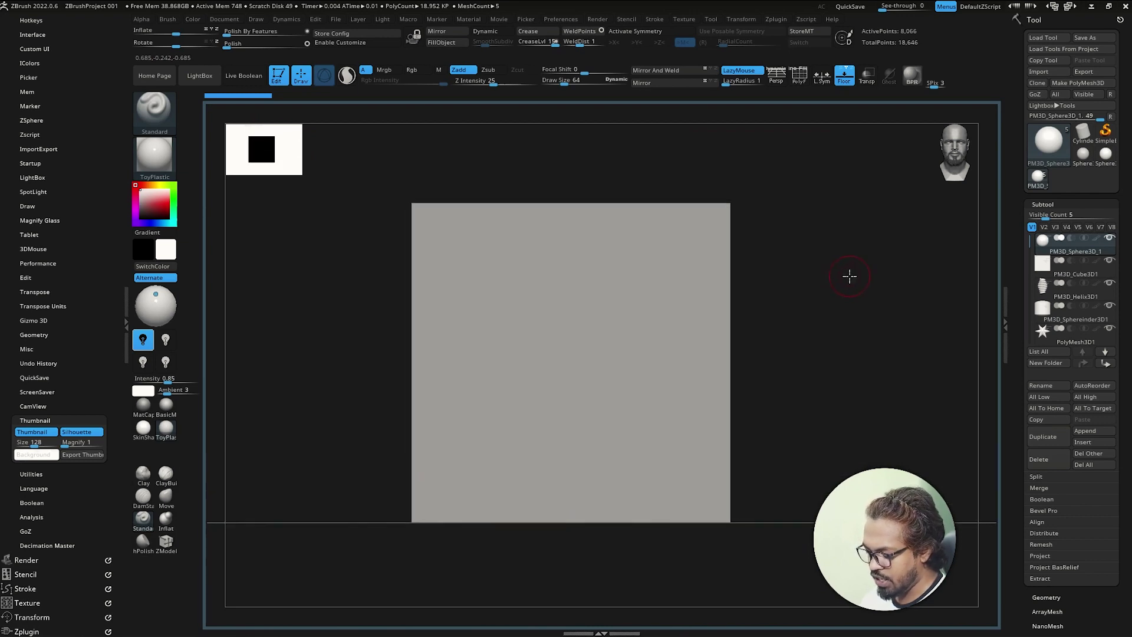
pyautogui.click(37, 431)
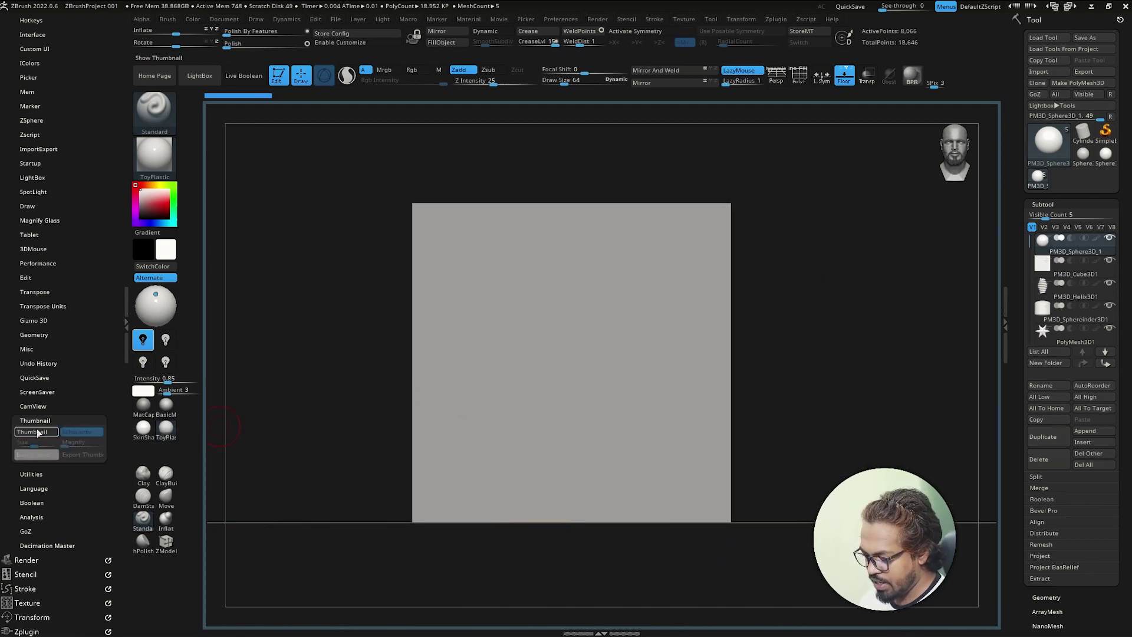
pyautogui.click(45, 432)
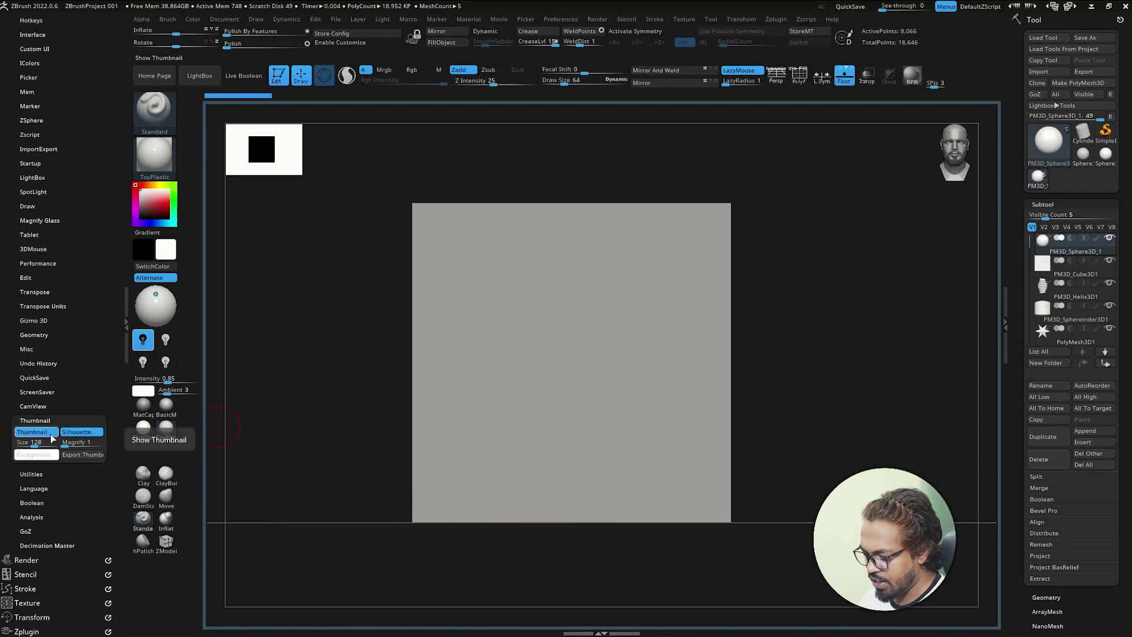
# - Change the Thumbnail Size from 128 to 100
pyautogui.click(36, 446)
pyautogui.click(38, 442)
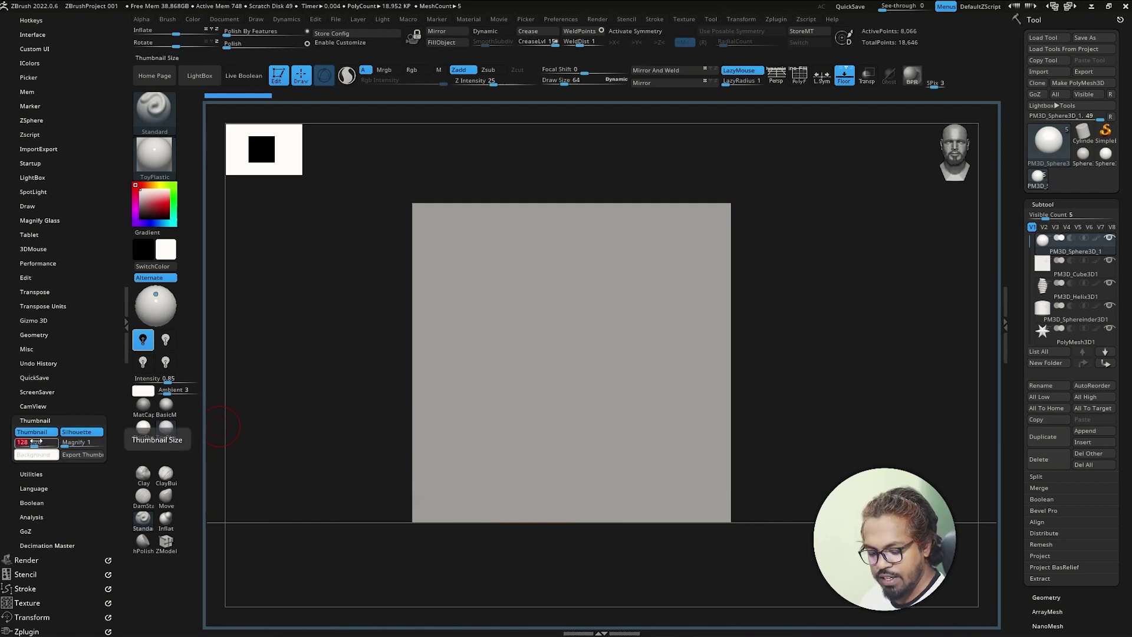
pyautogui.write('00')
pyautogui.press('Return')
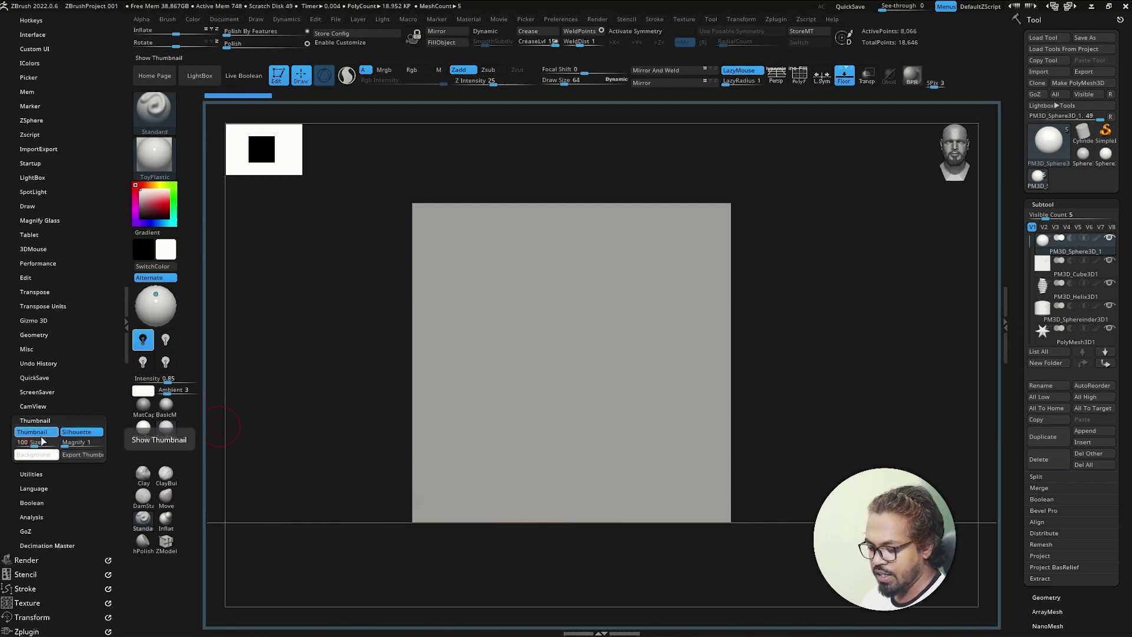
pyautogui.click(38, 442)
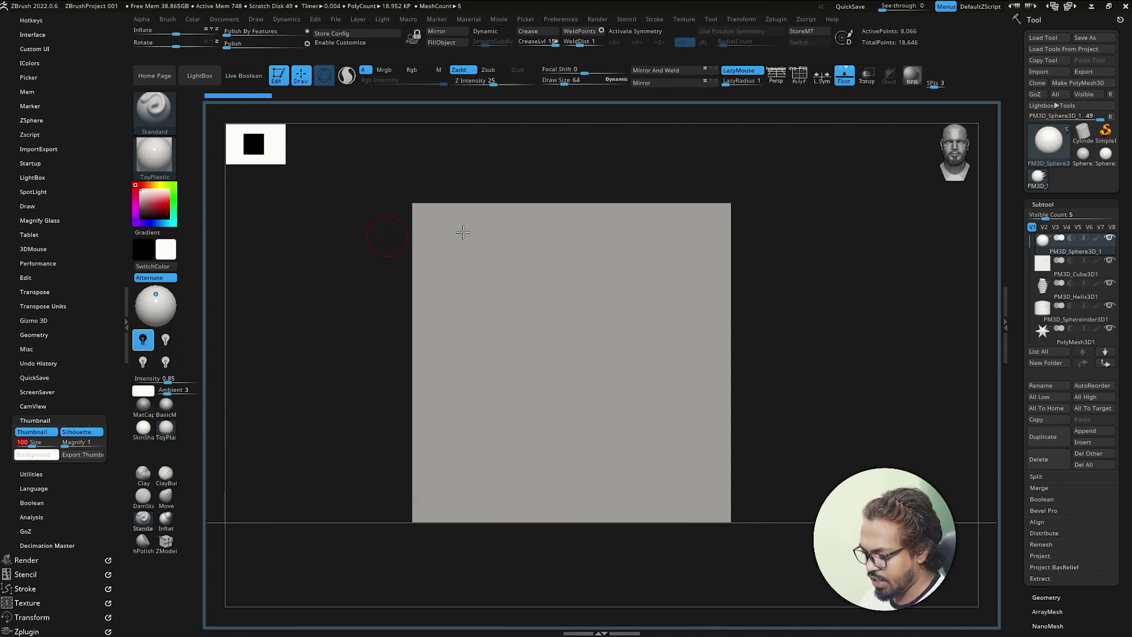
# - Recheck the smaller thumbnail by toggling it again, leaving the CamView settings expanded
pyautogui.click(67, 419)
pyautogui.click(60, 420)
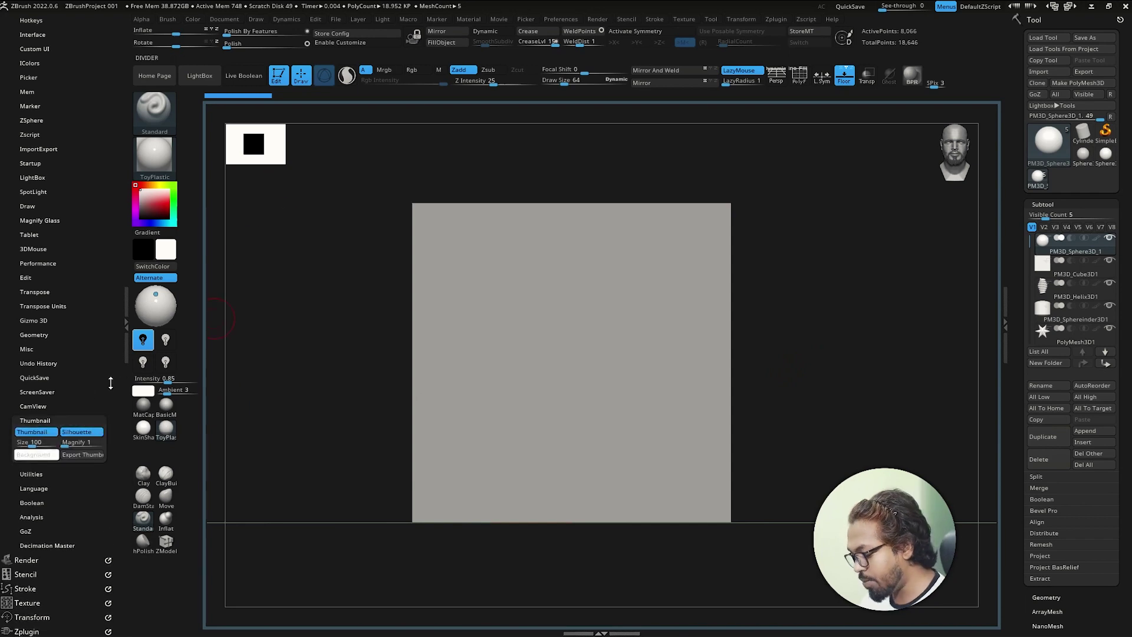
pyautogui.click(47, 433)
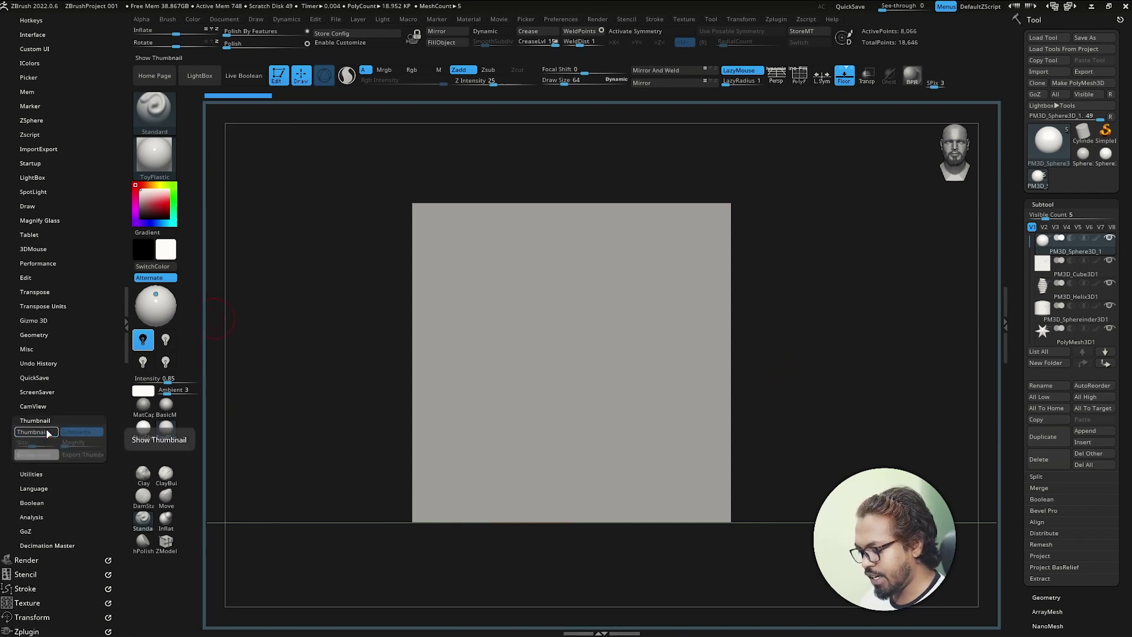
pyautogui.click(46, 407)
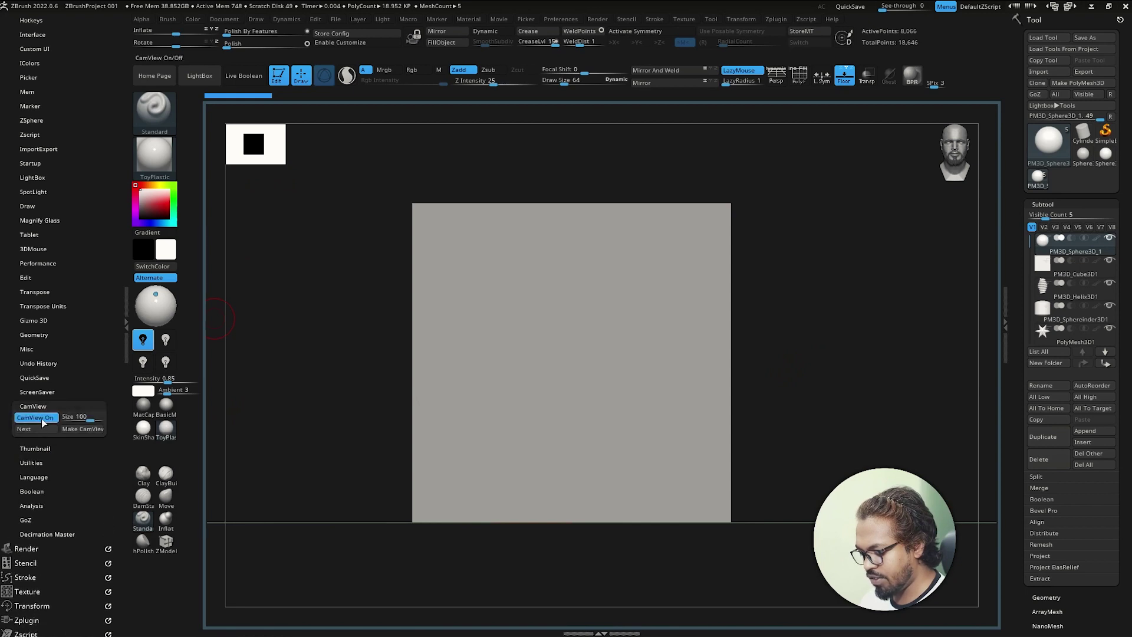
pyautogui.click(41, 419)
pyautogui.click(41, 419)
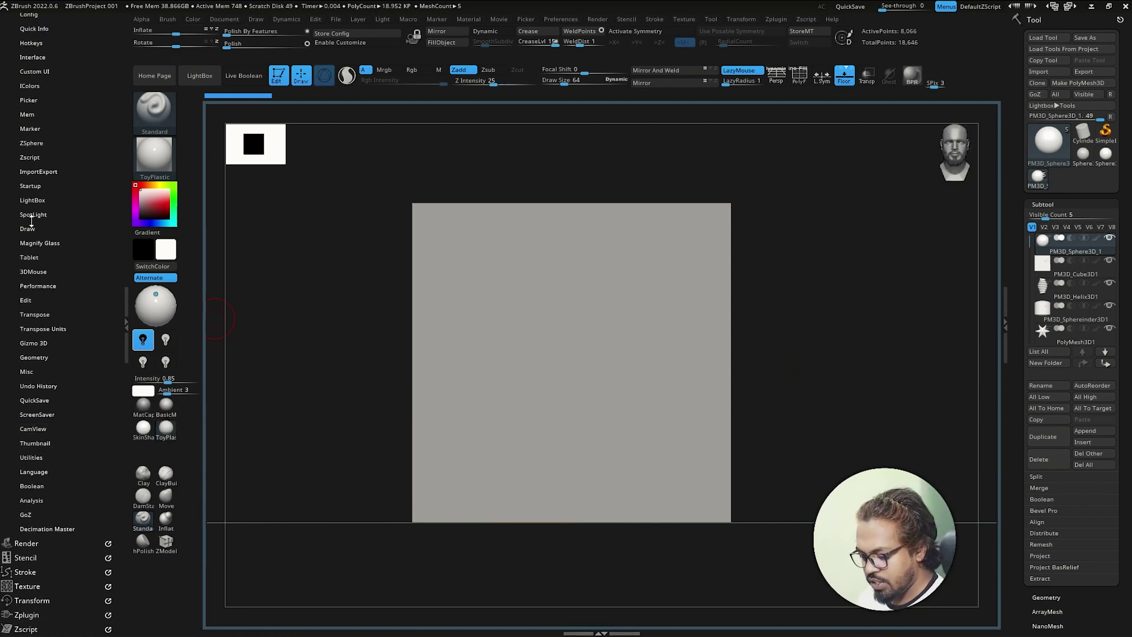
pyautogui.click(39, 259)
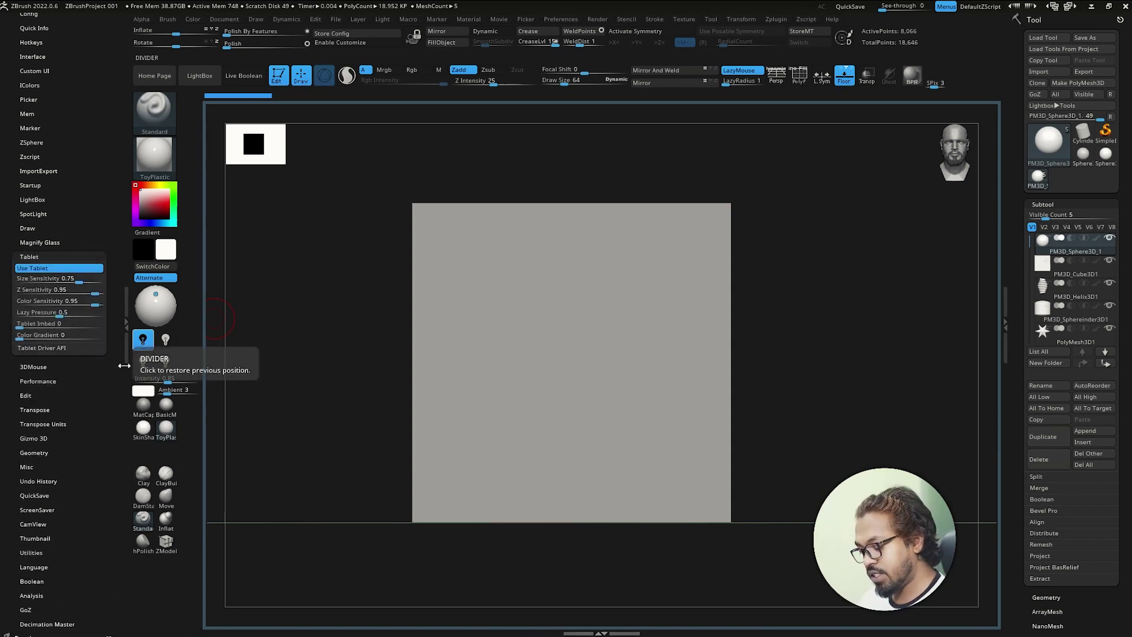
pyautogui.click(50, 271)
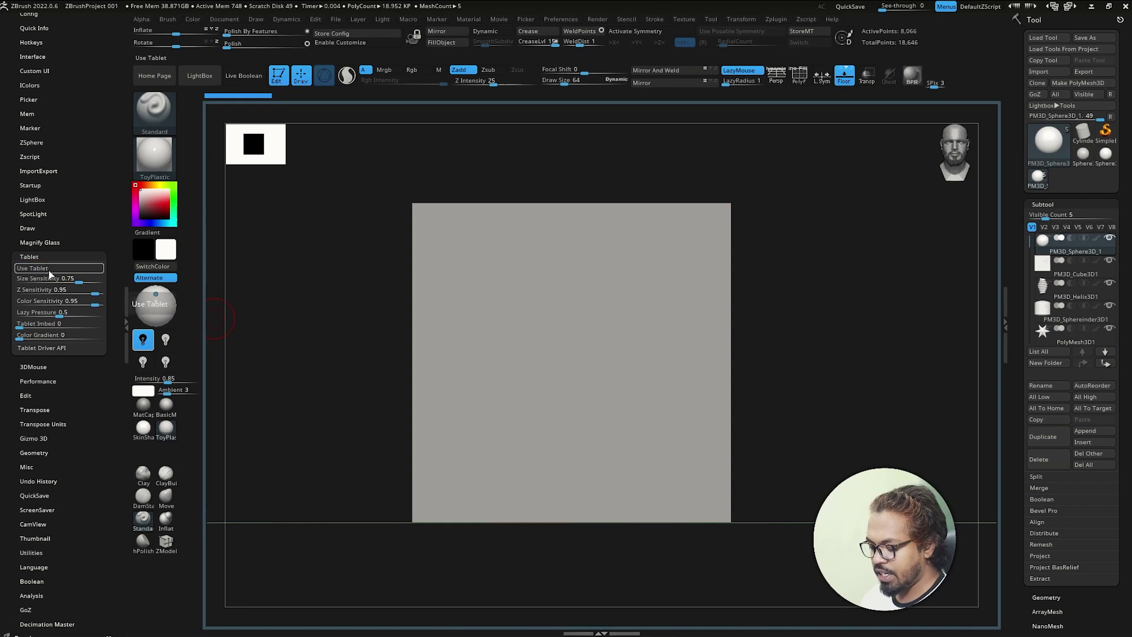
pyautogui.click(89, 269)
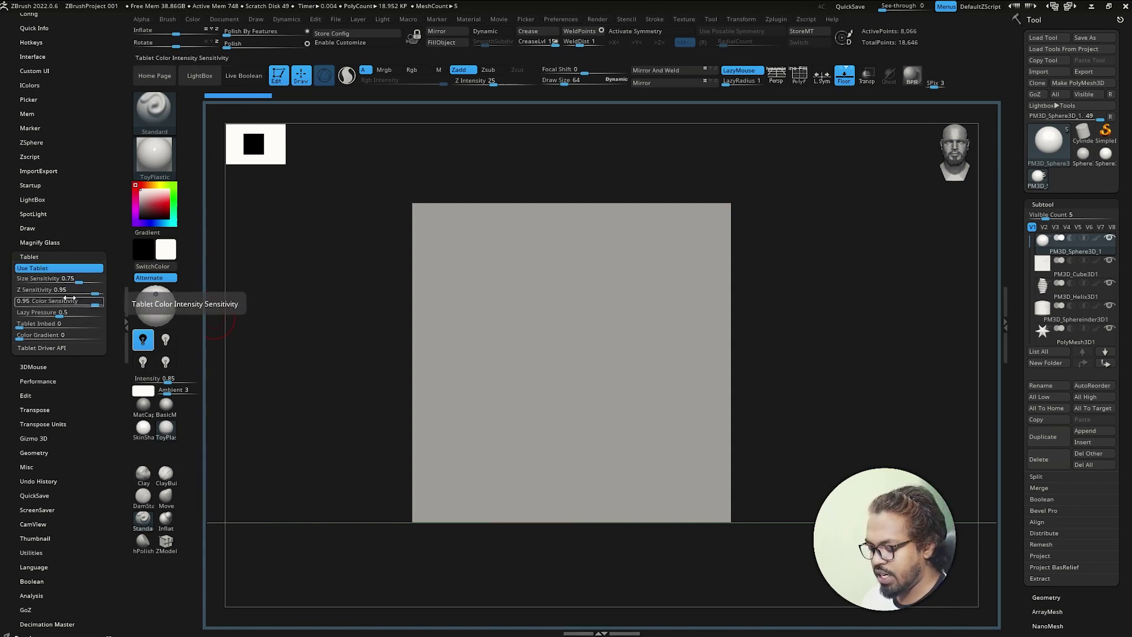
pyautogui.click(42, 257)
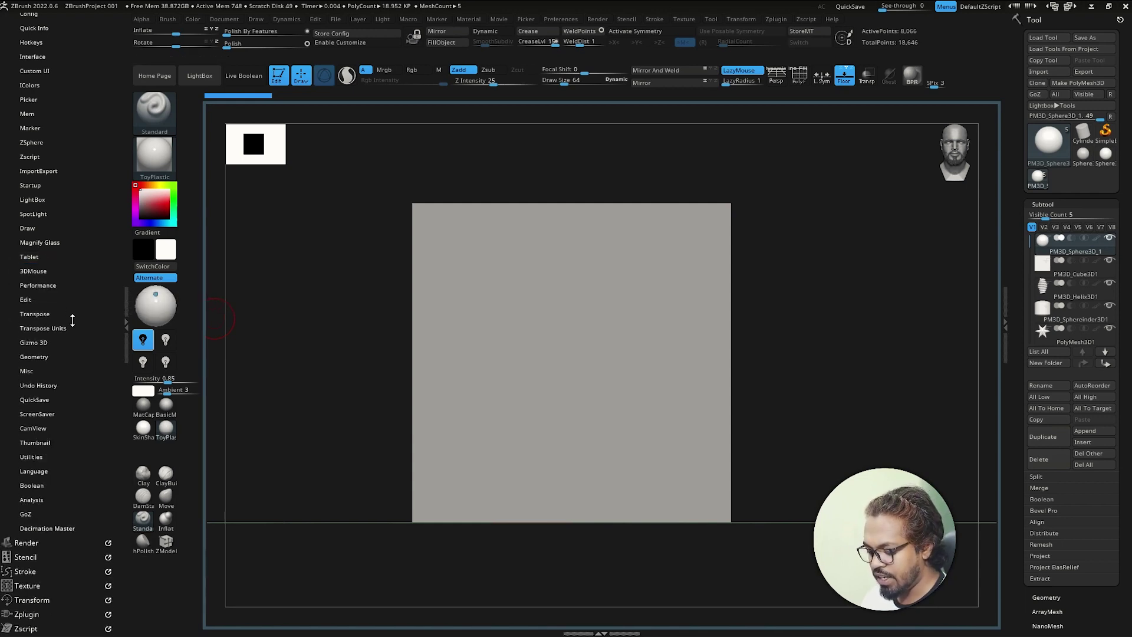